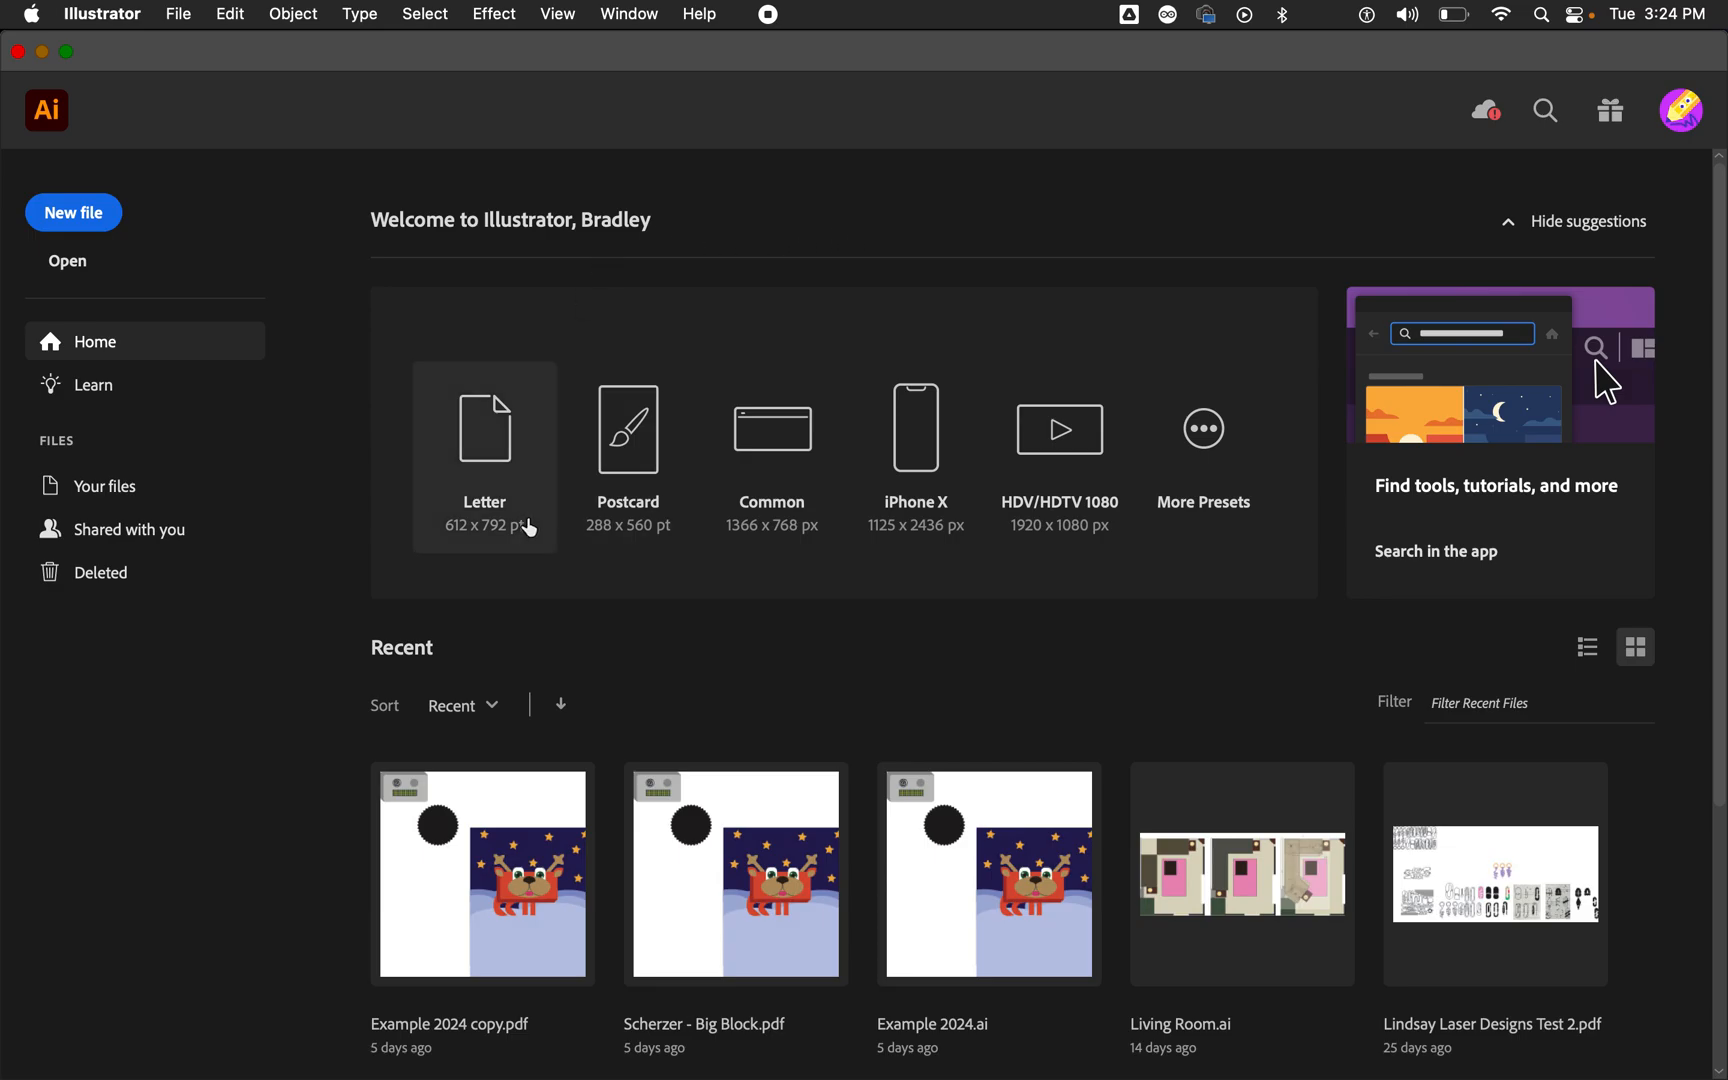
# Step: Create a new Letter document and paste the copied trinity knot artwork into it
pyautogui.click(486, 470)
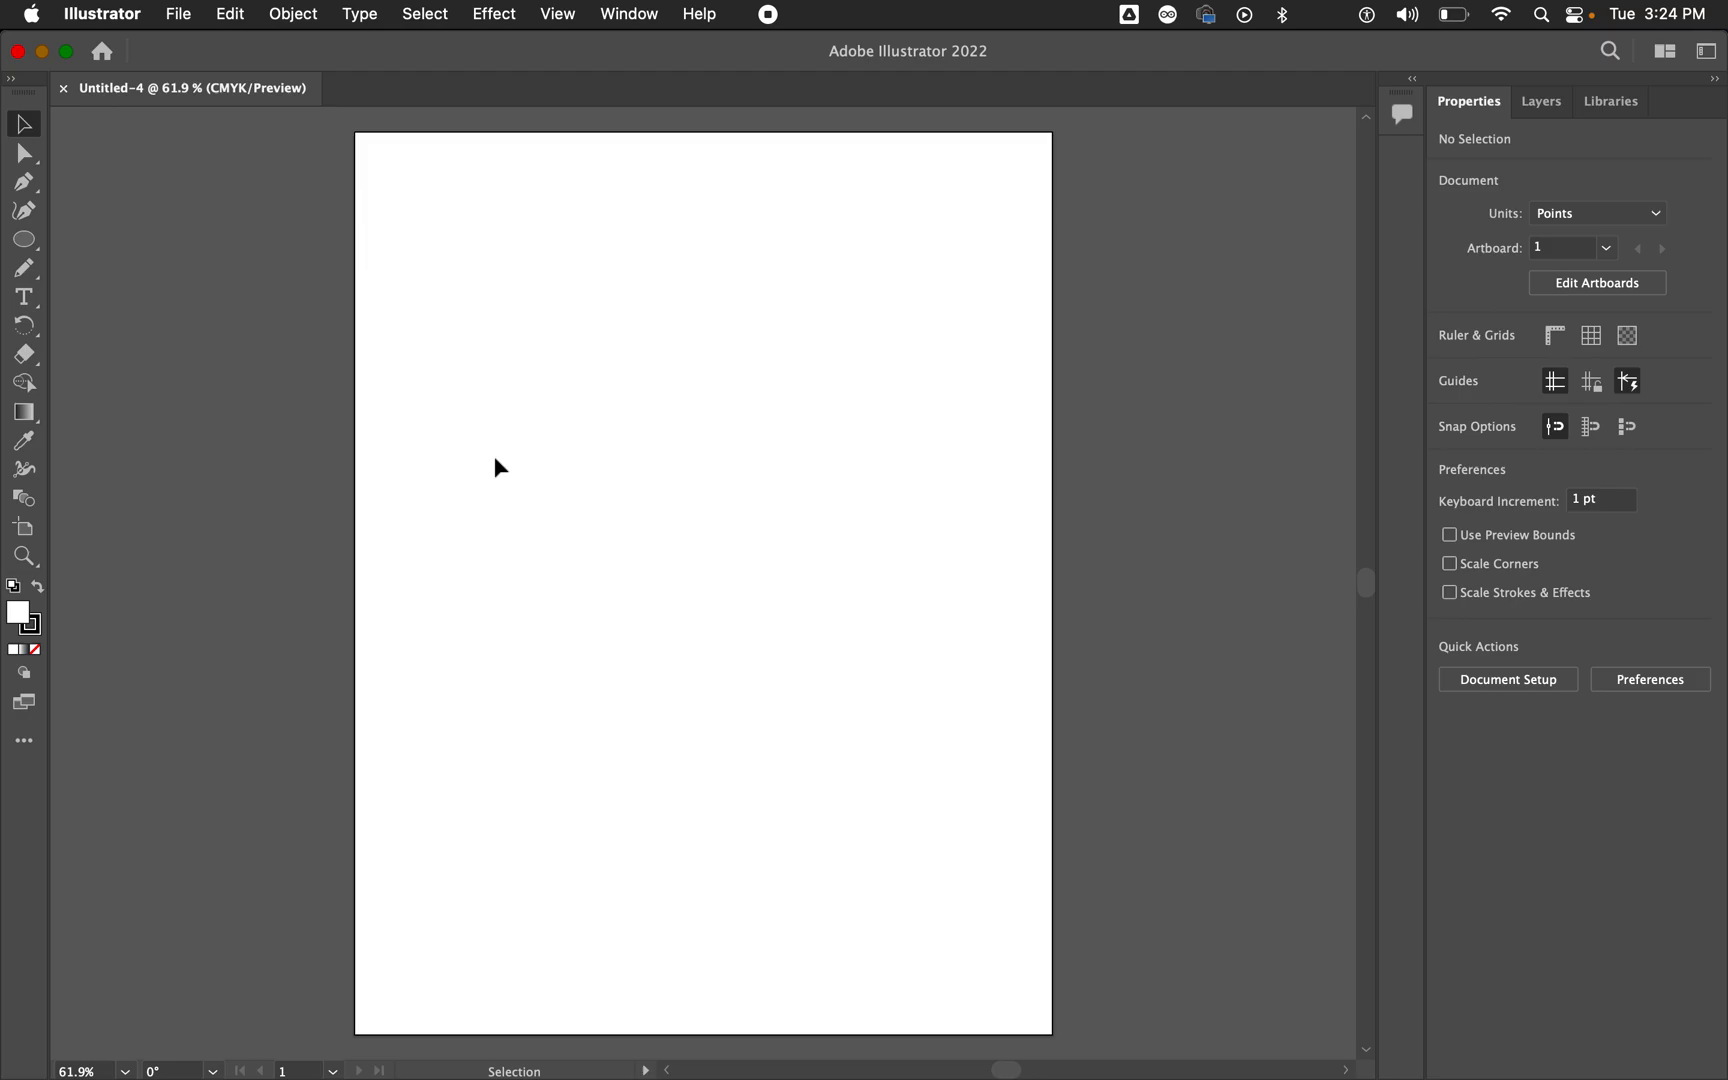
pyautogui.press('super+v')
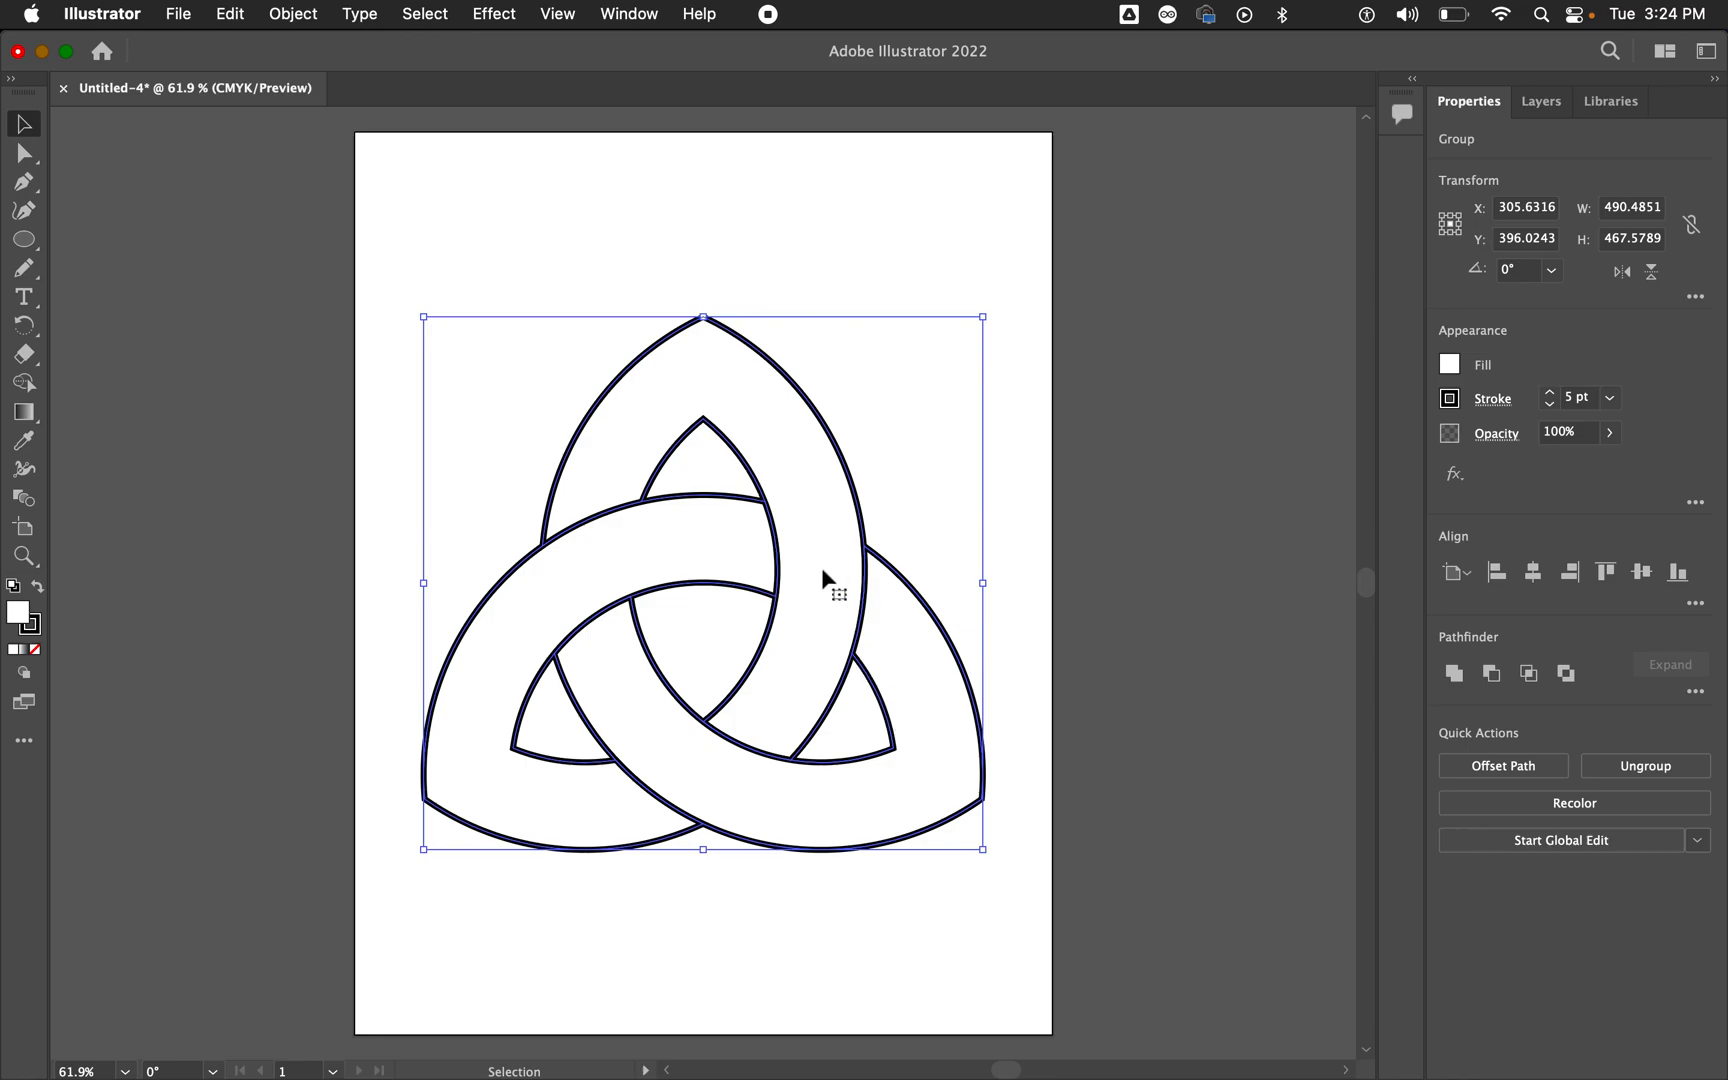
# Step: Scale the pasted knot down to about 219 by 208 pt and park it just right of the artboard's upper edge
pyautogui.moveTo(779, 555); pyautogui.dragTo(1207, 378)
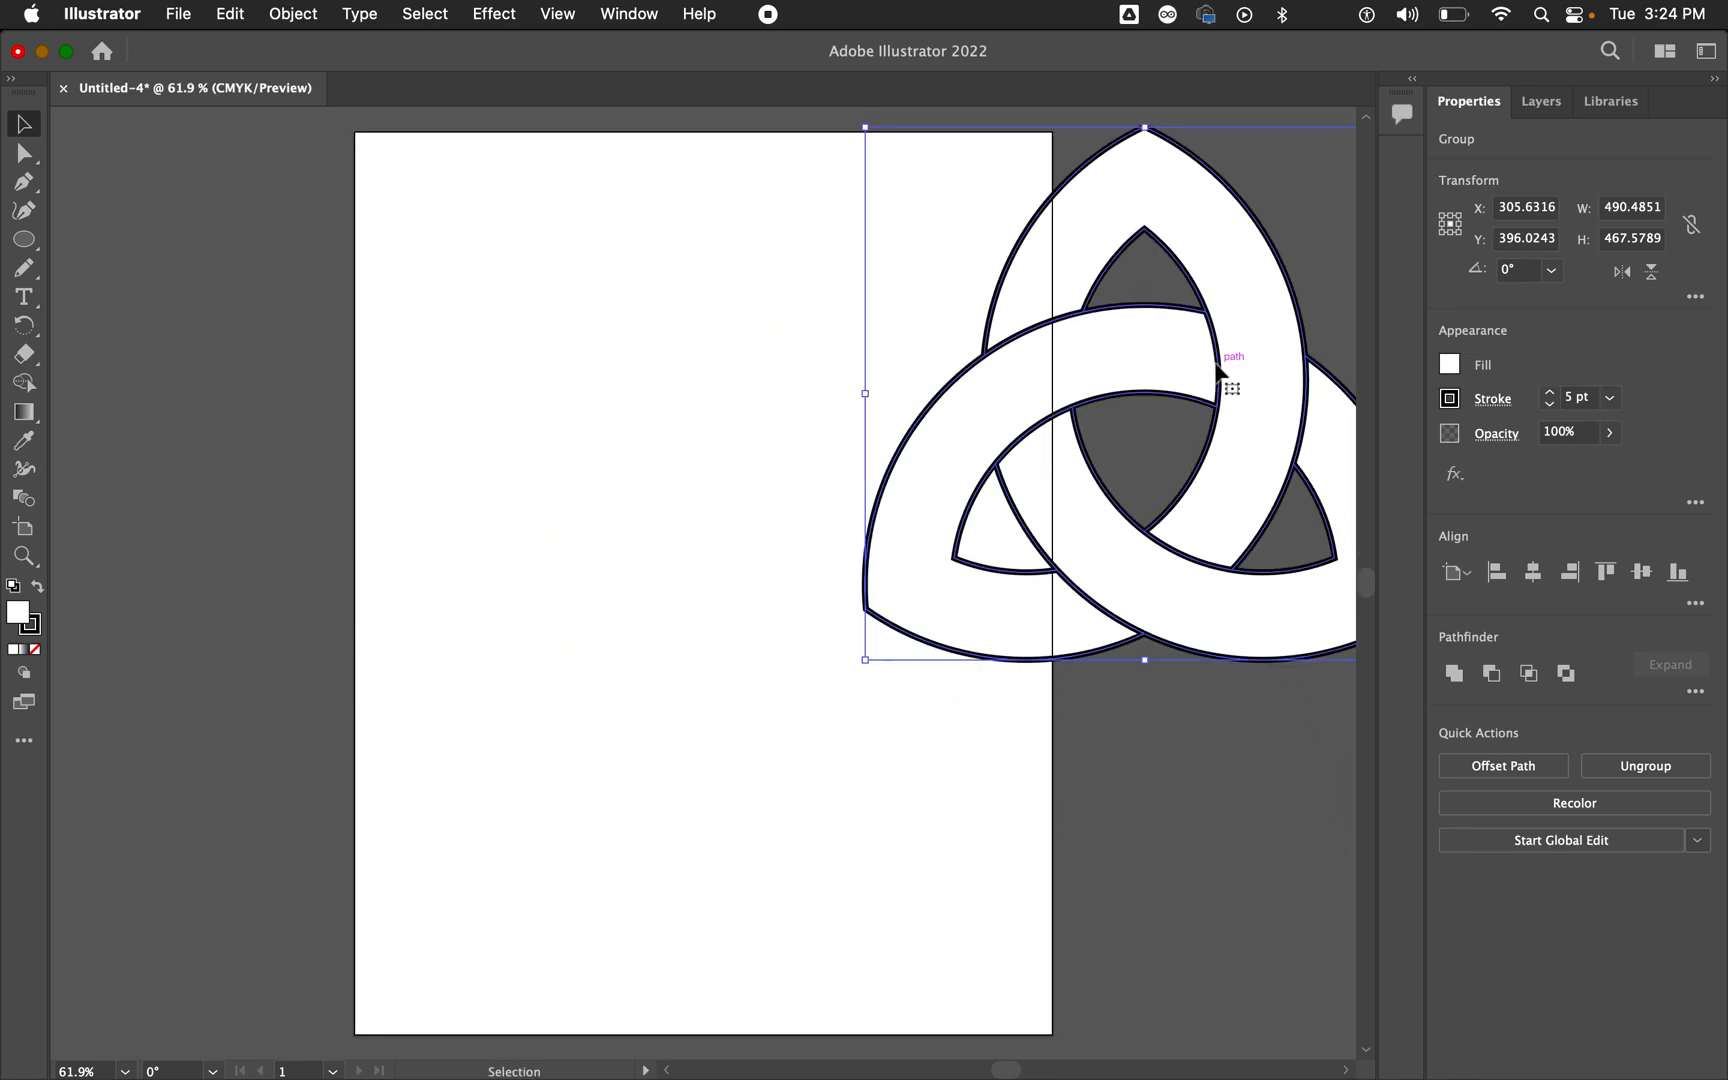
pyautogui.moveTo(862, 663); pyautogui.dragTo(1176, 486)
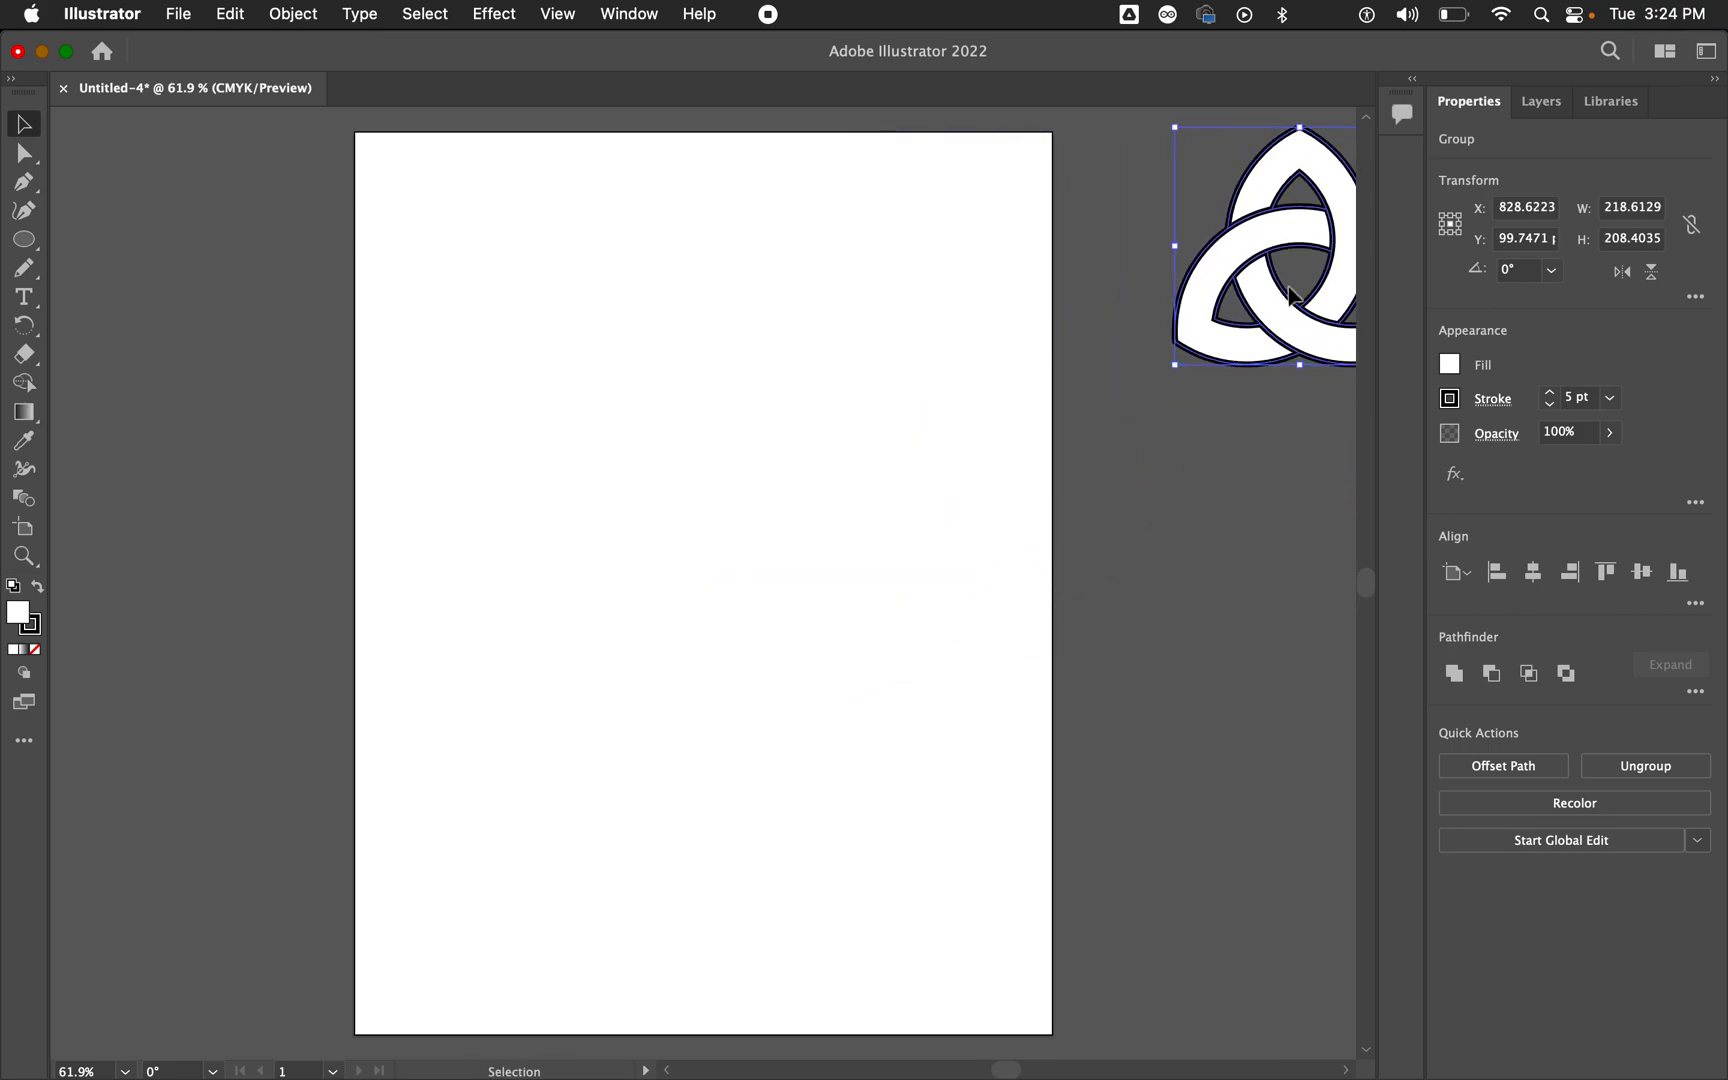
pyautogui.moveTo(1280, 301); pyautogui.dragTo(1214, 323)
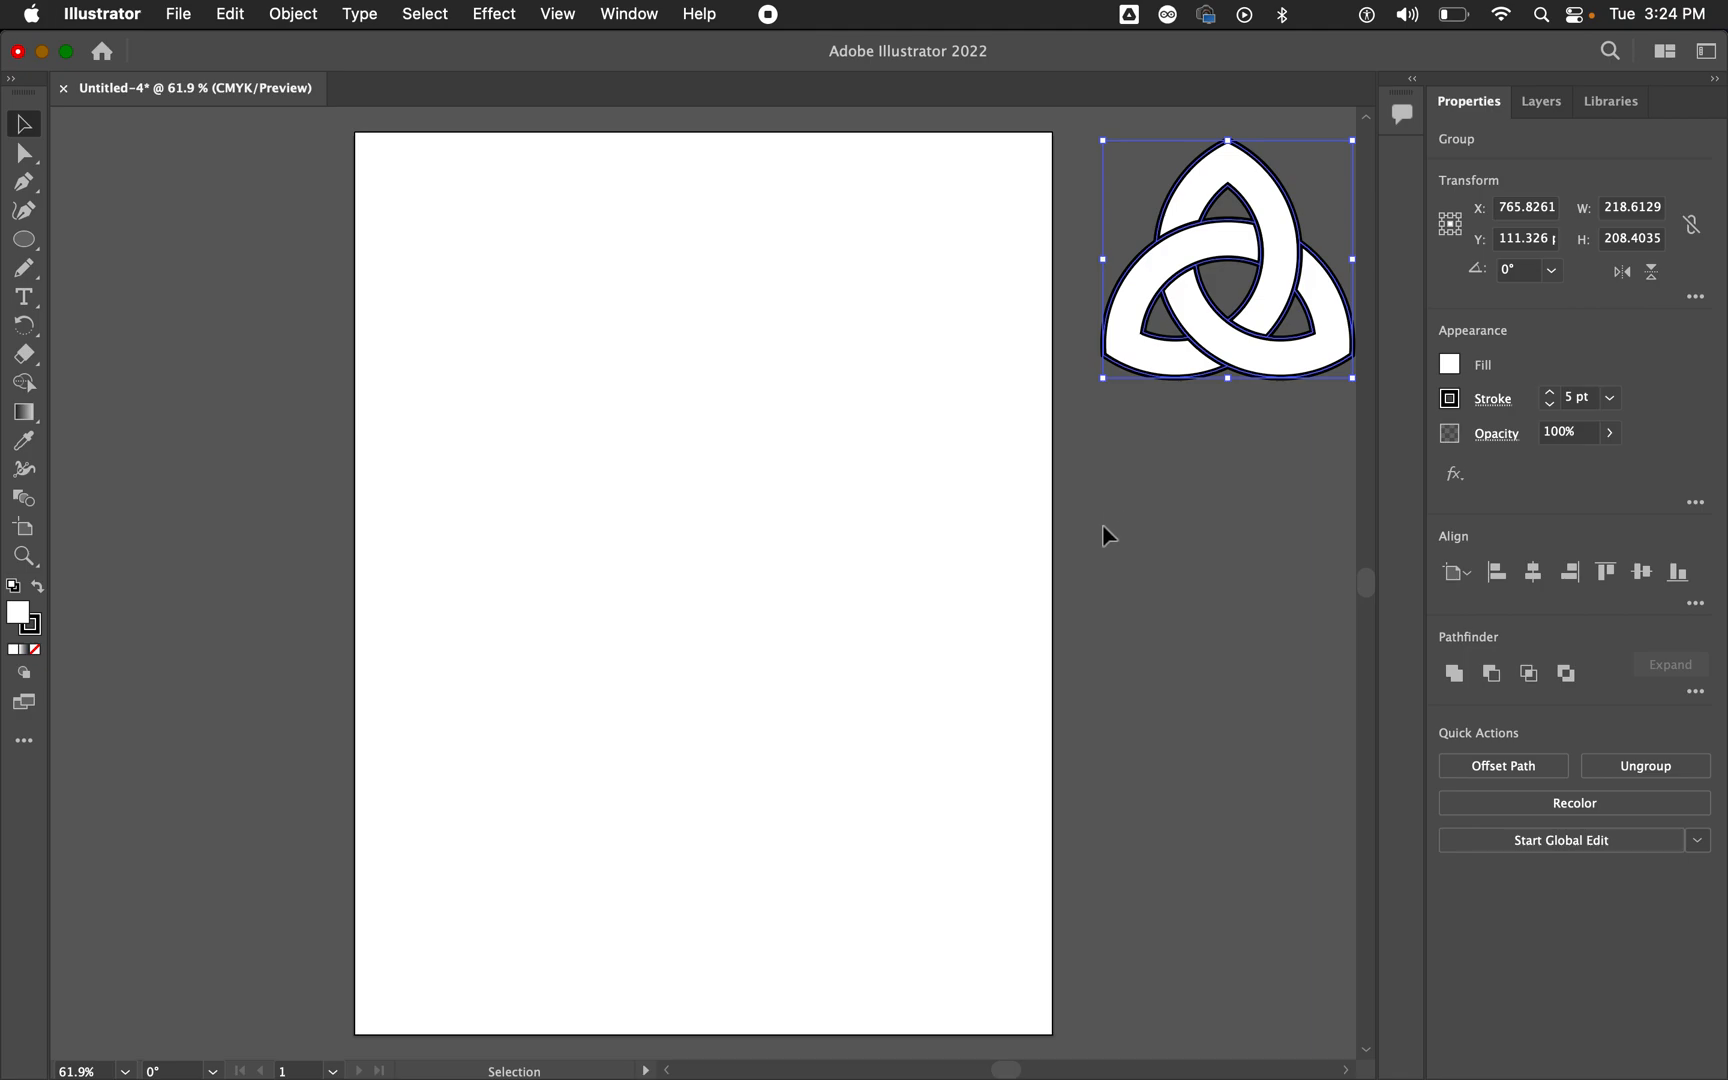
pyautogui.hscroll(-2, 1102, 524)
pyautogui.hscroll(2, 763, 518)
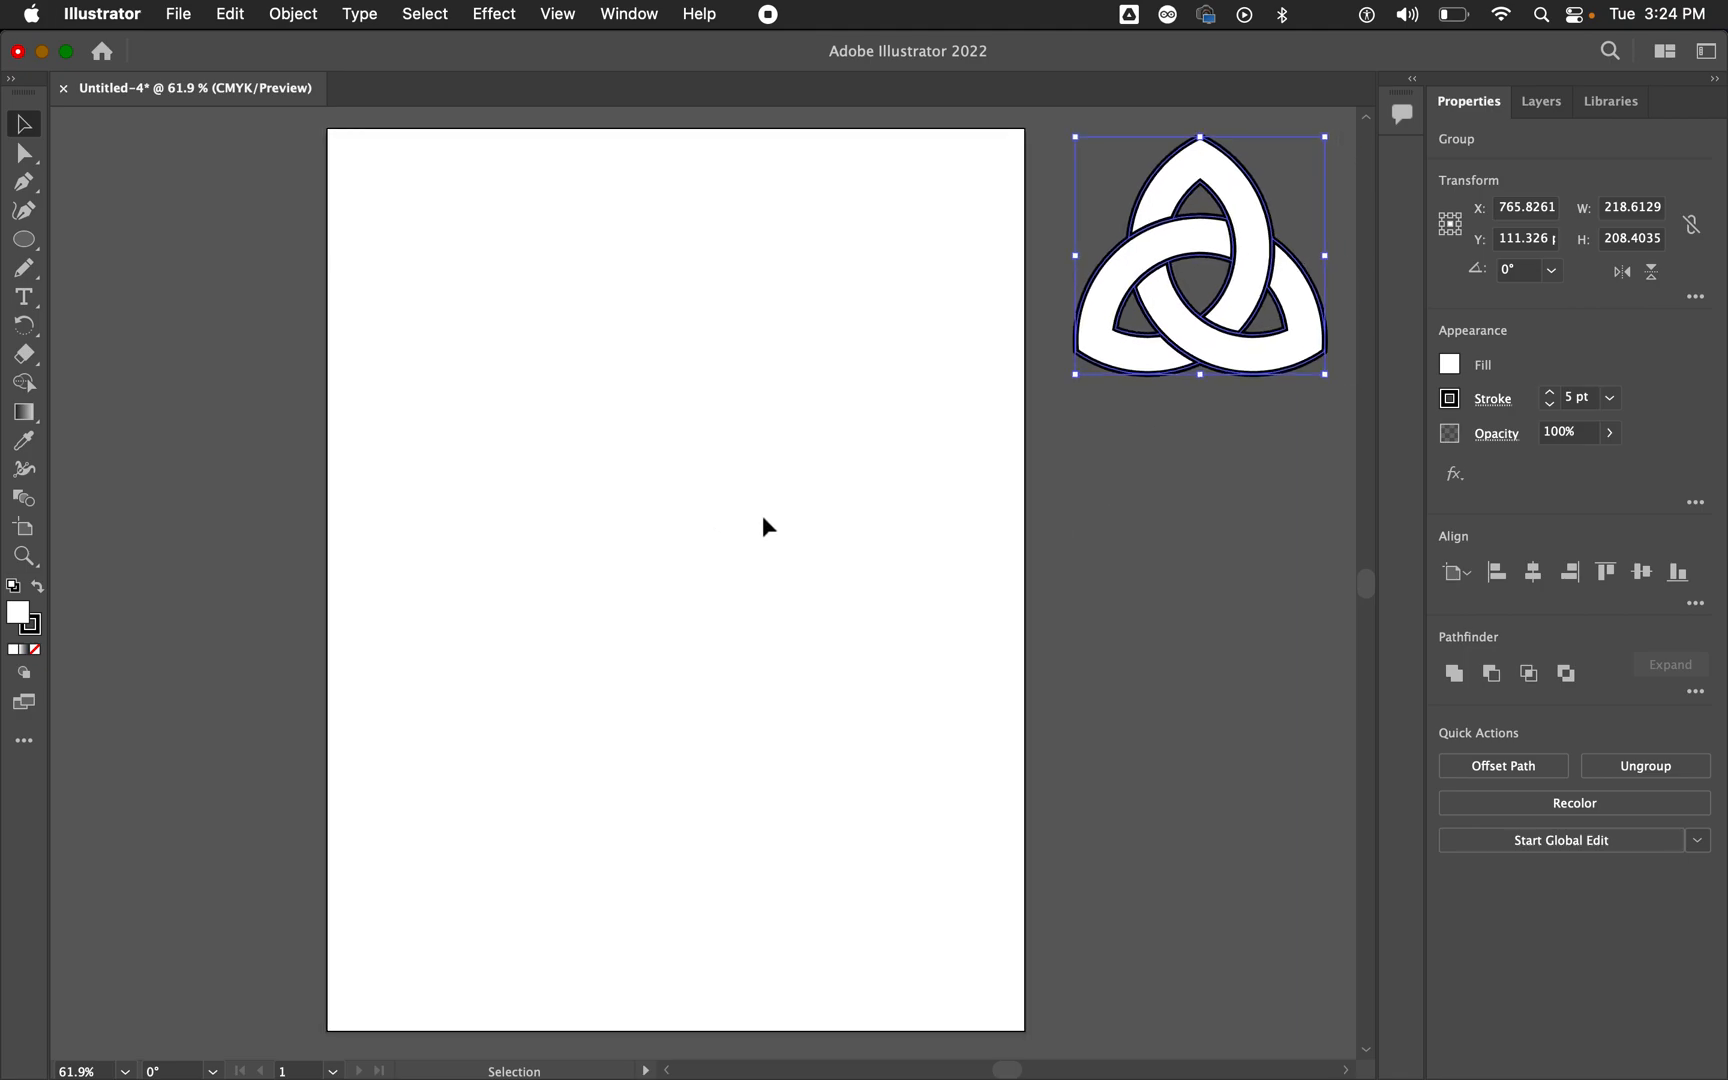
pyautogui.click(297, 283)
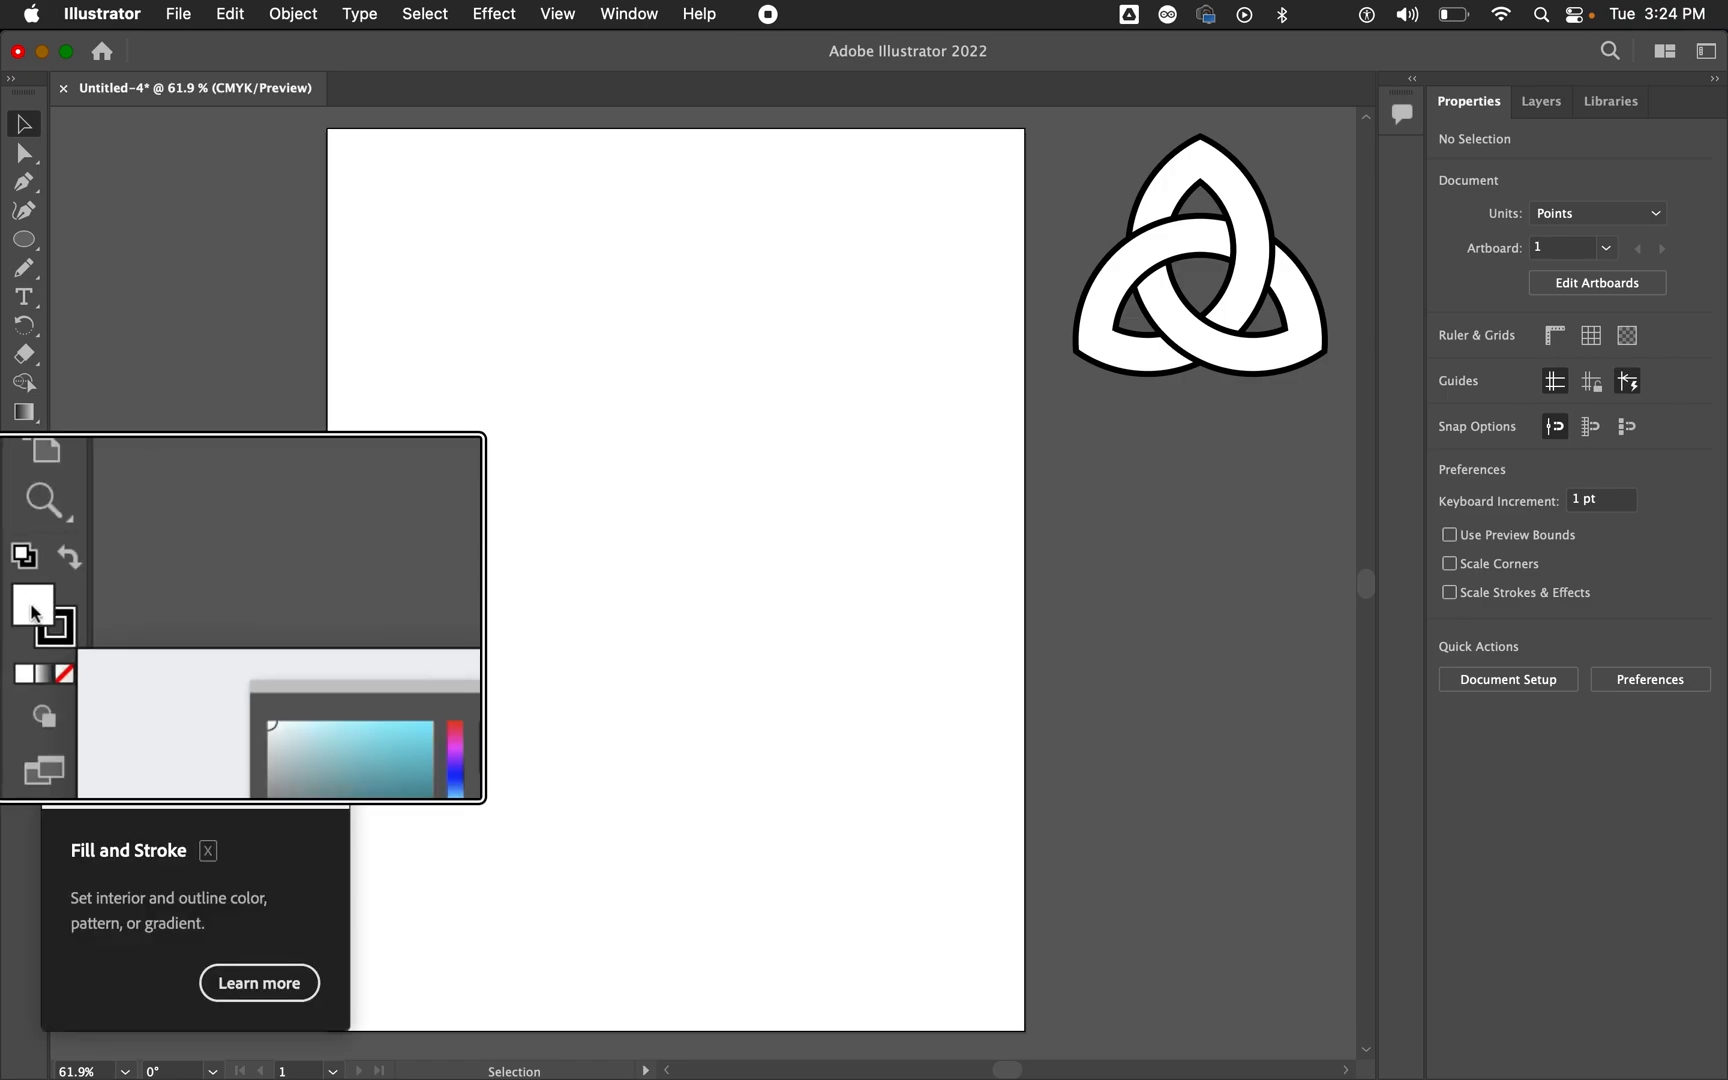
# Step: Set the fill to none and draw a circle about 249 pt in diameter in the artboard's upper left area
pyautogui.click(90, 679)
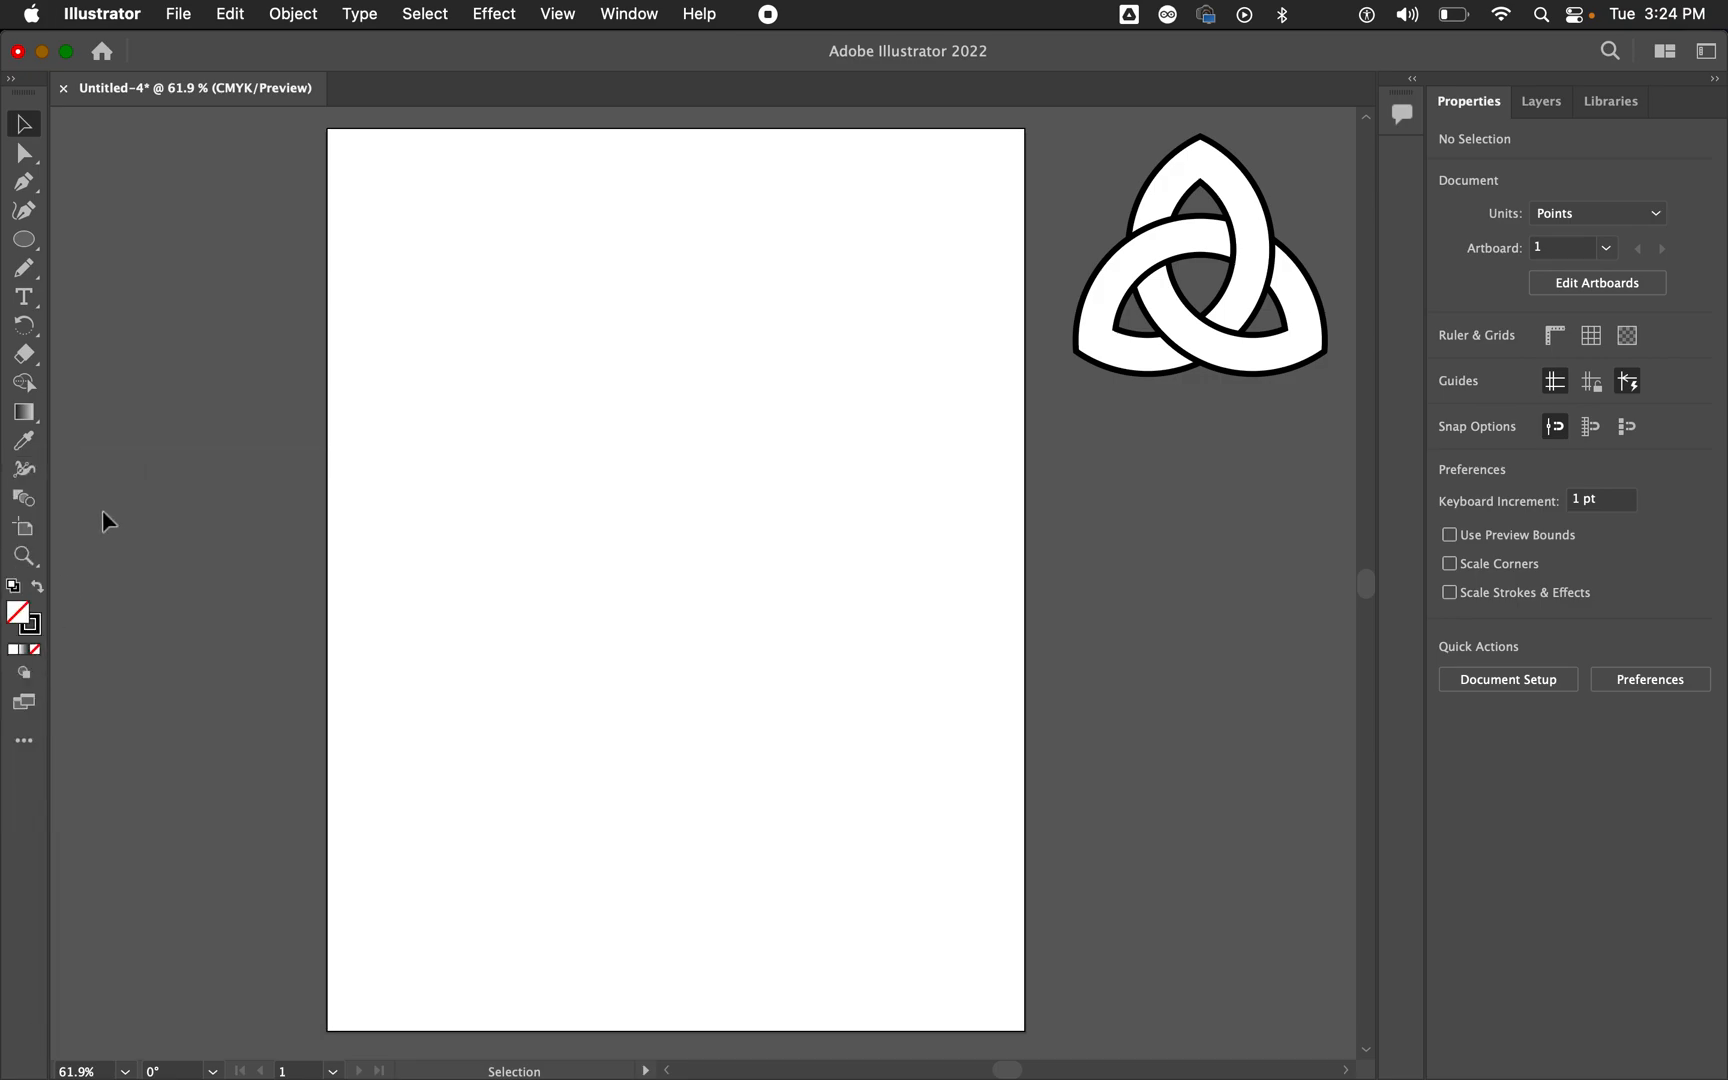
pyautogui.click(20, 244)
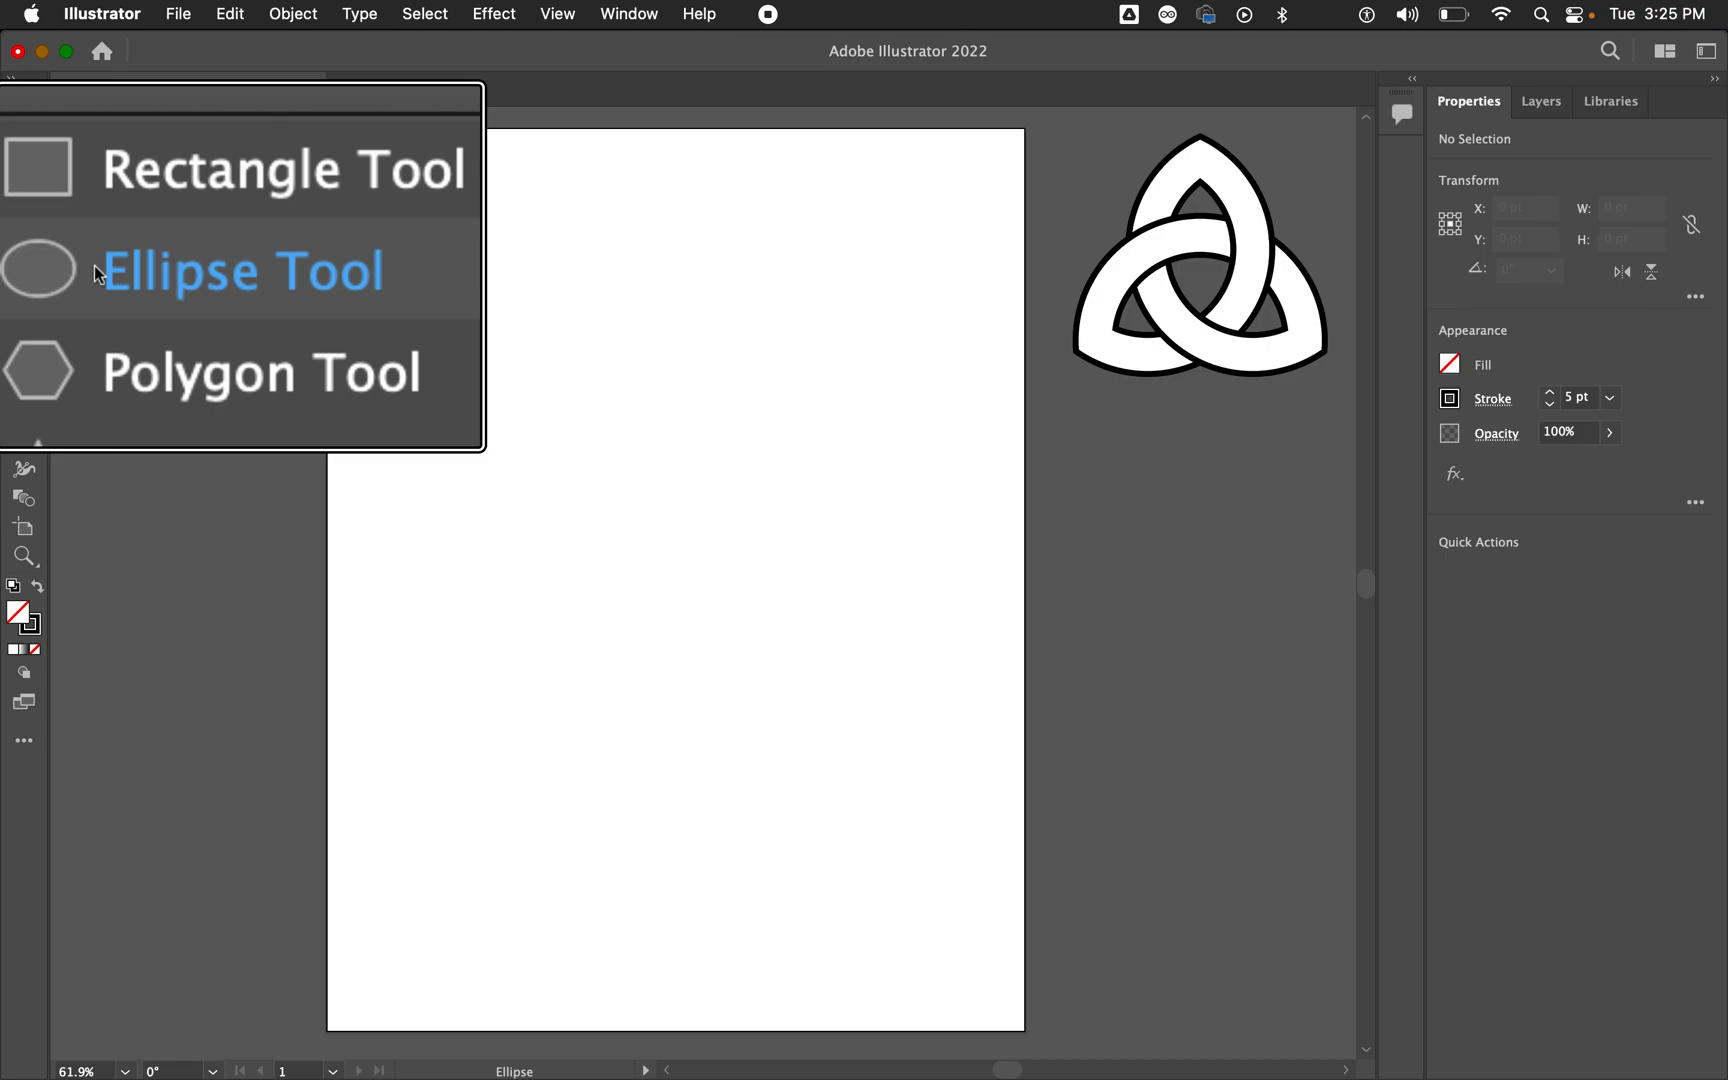
pyautogui.click(97, 270)
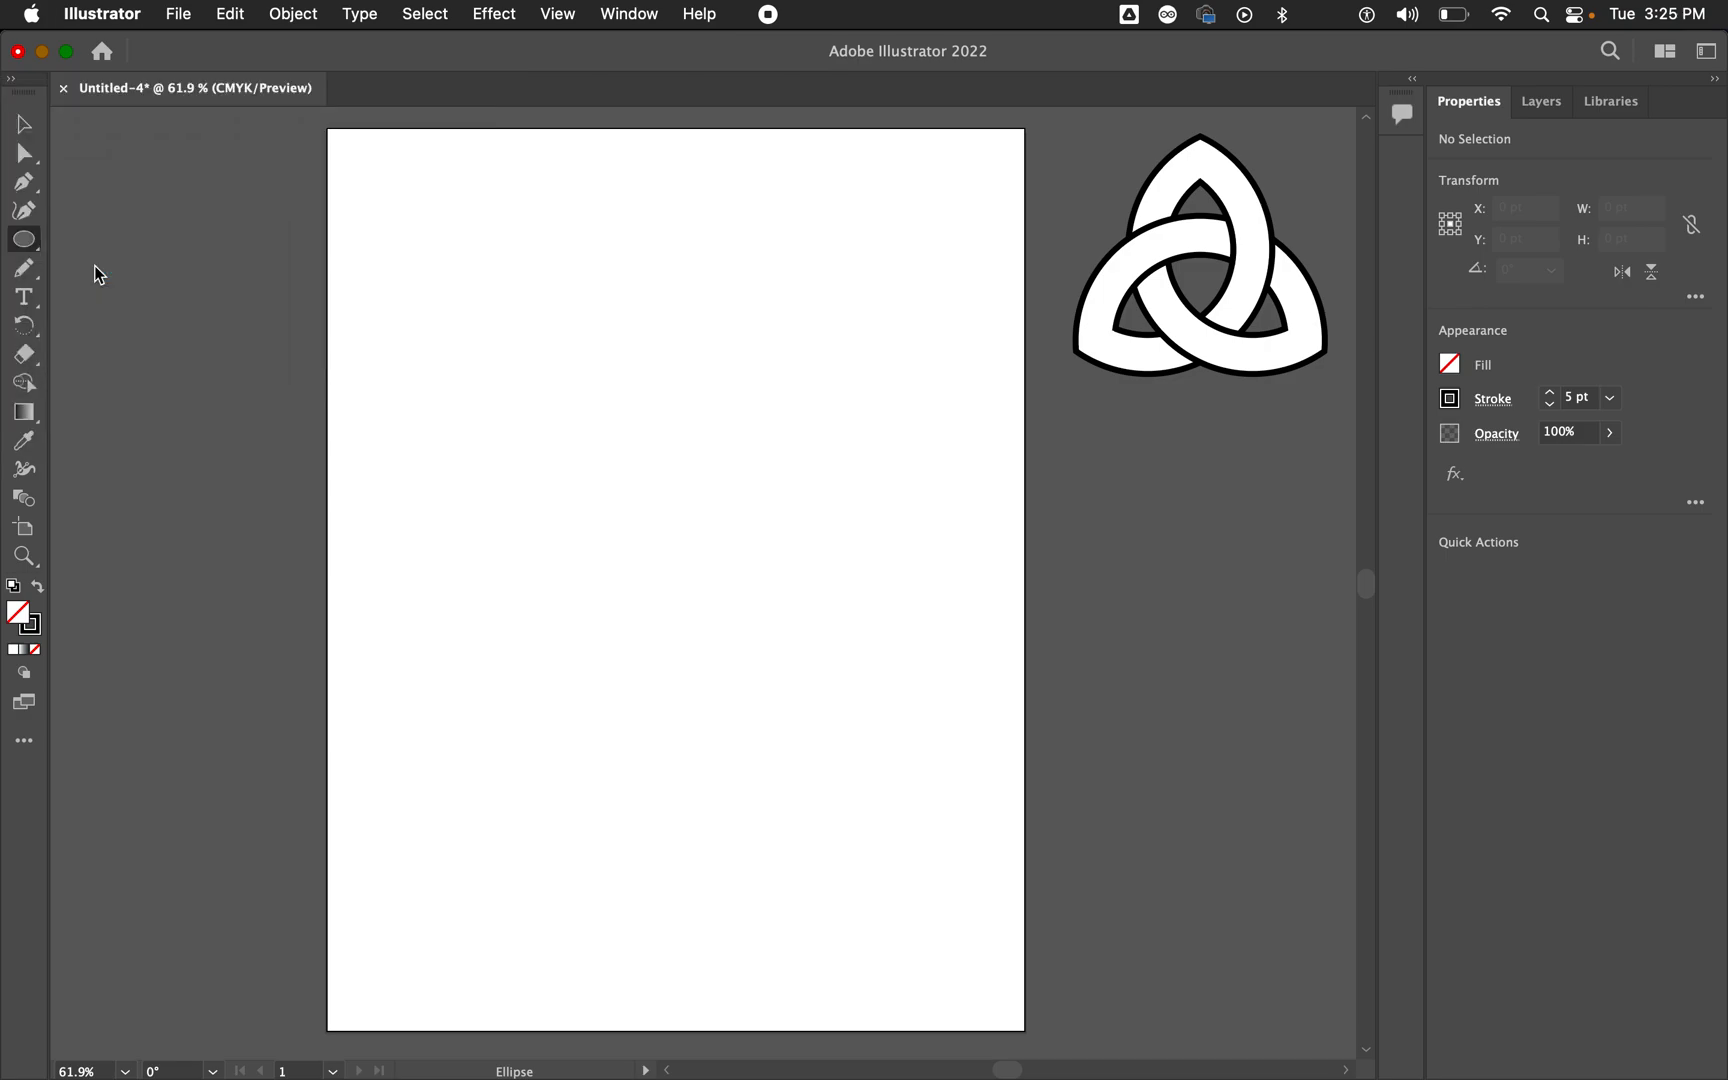
pyautogui.click(393, 229)
pyautogui.moveTo(393, 229); pyautogui.dragTo(621, 513)
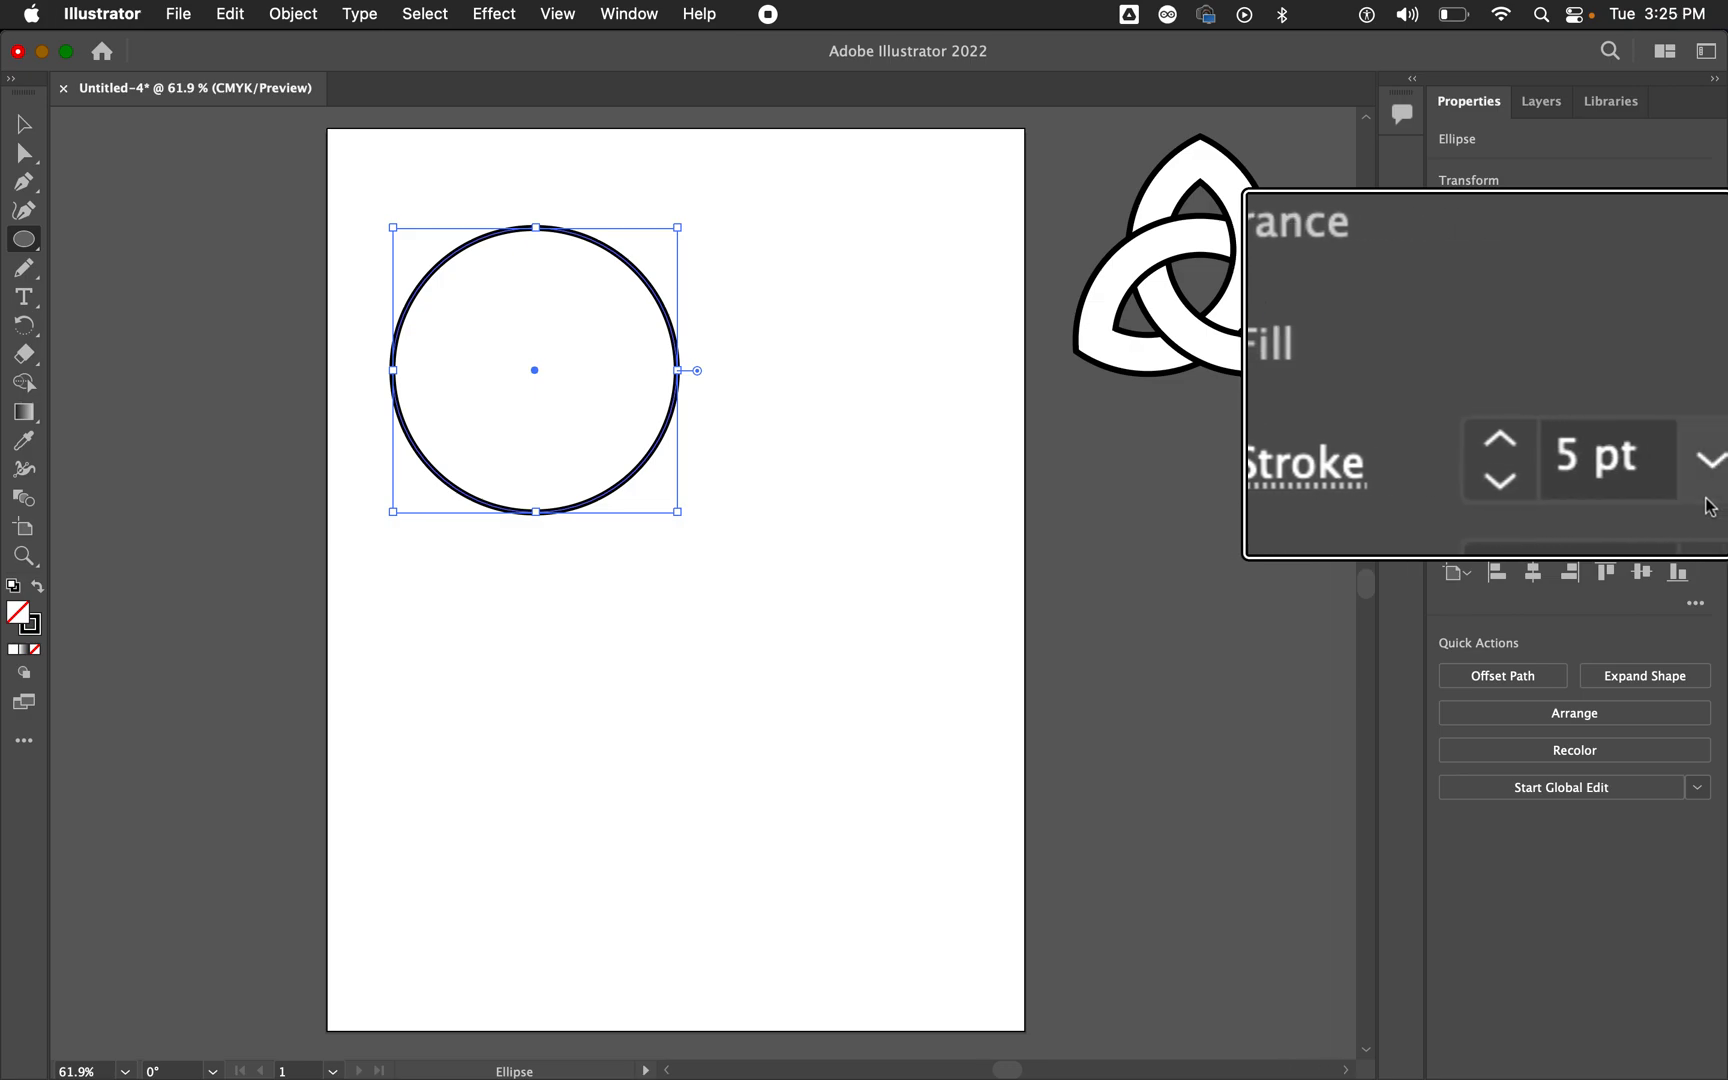
# Step: Set the circle's stroke weight to 50 pt
pyautogui.click(1576, 458)
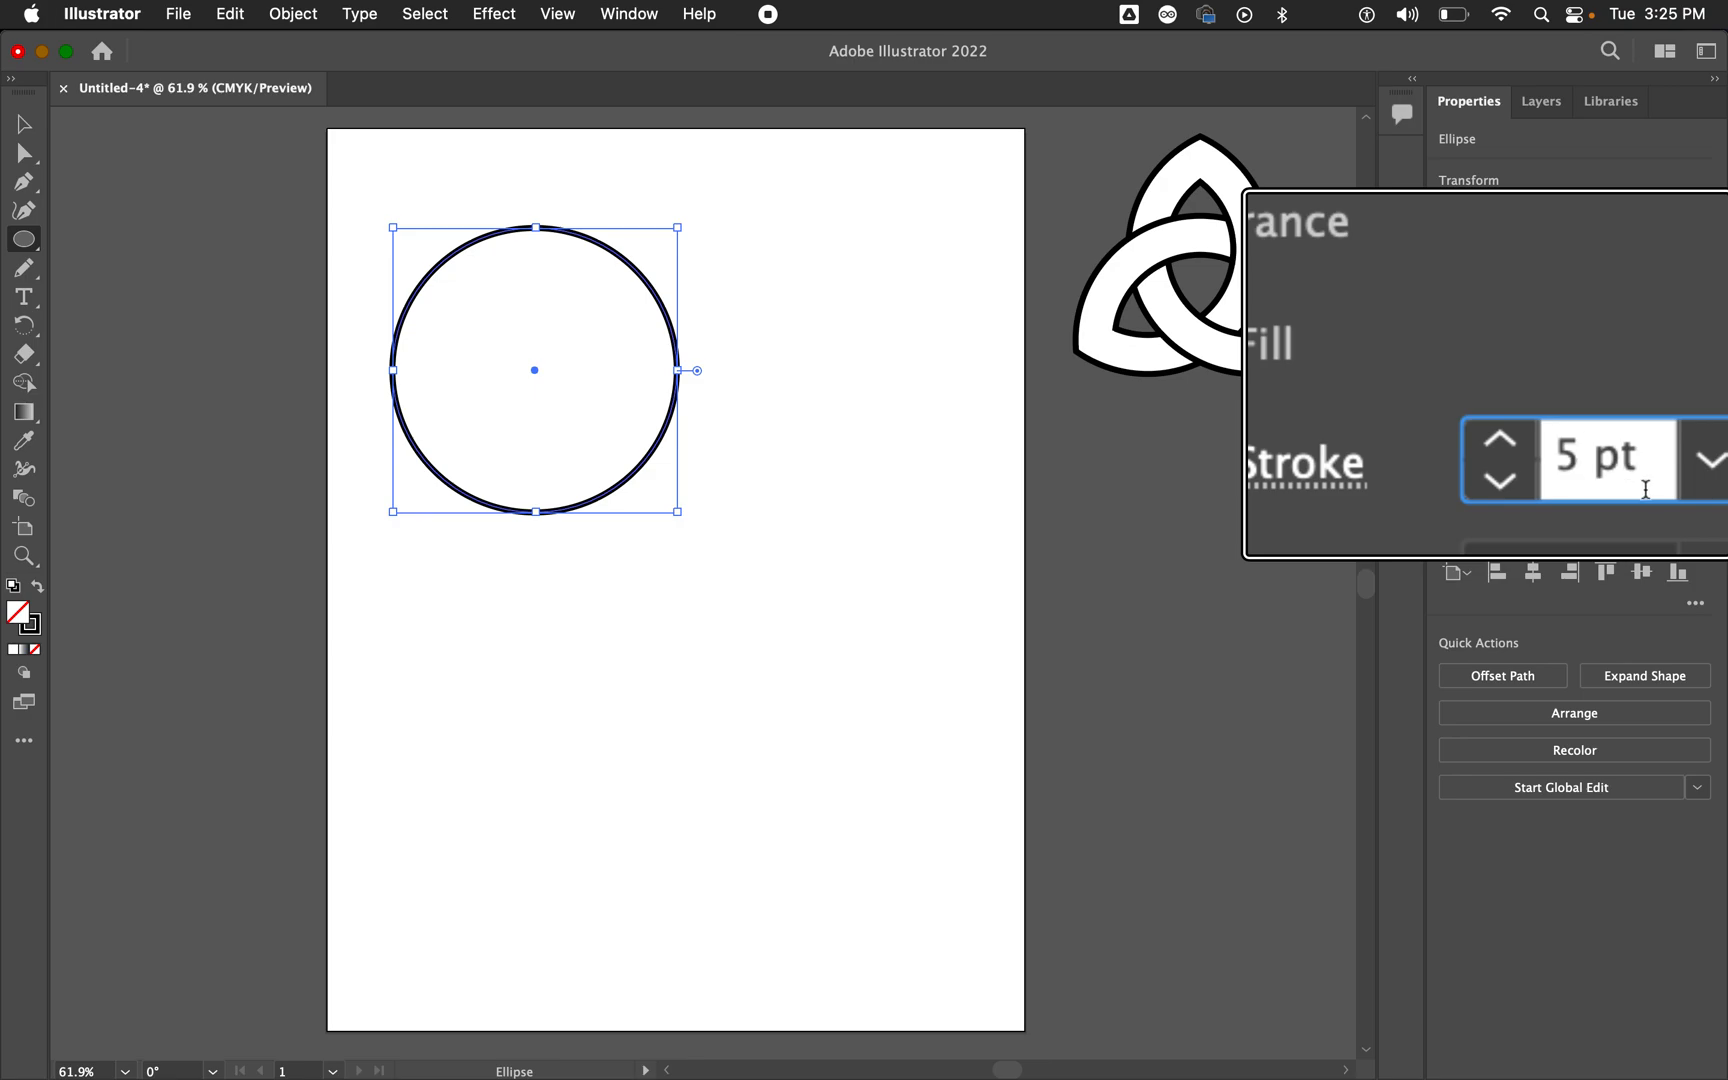
pyautogui.write('0')
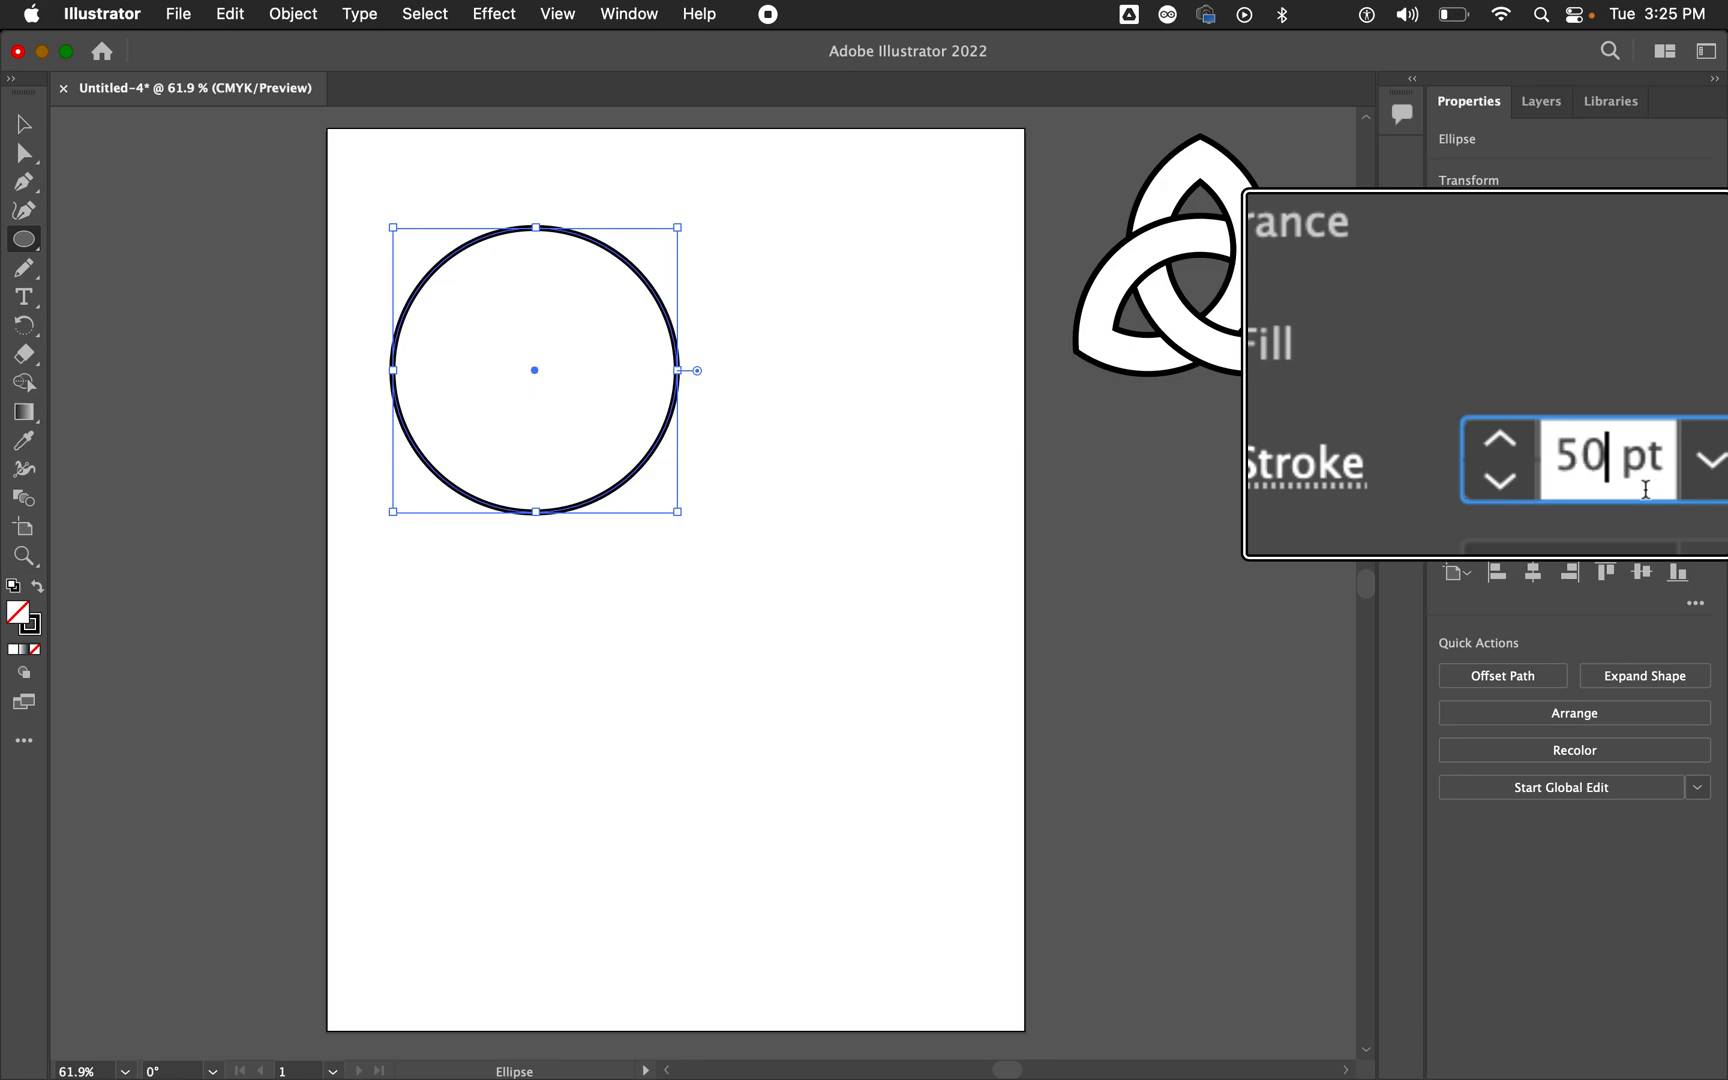
pyautogui.press('Return')
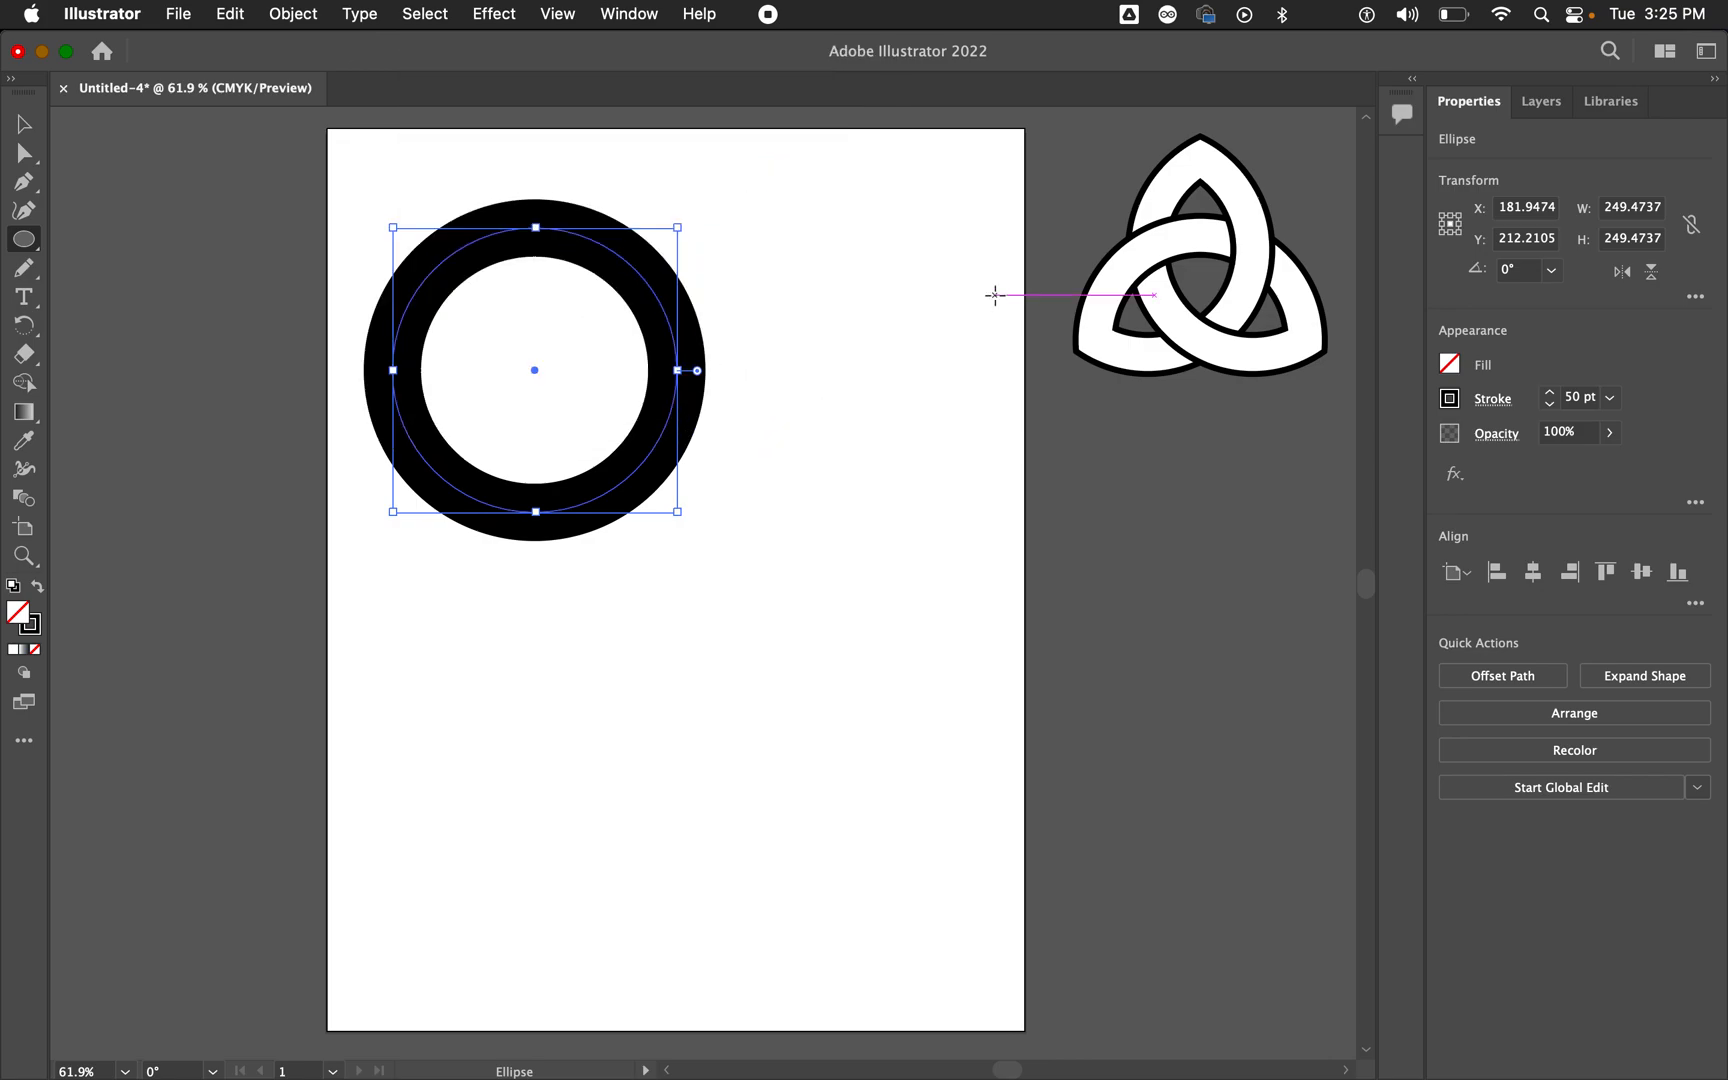
# Step: Try inside and outside stroke alignment on the circle, finishing with the stroke aligned to center
pyautogui.click(1495, 400)
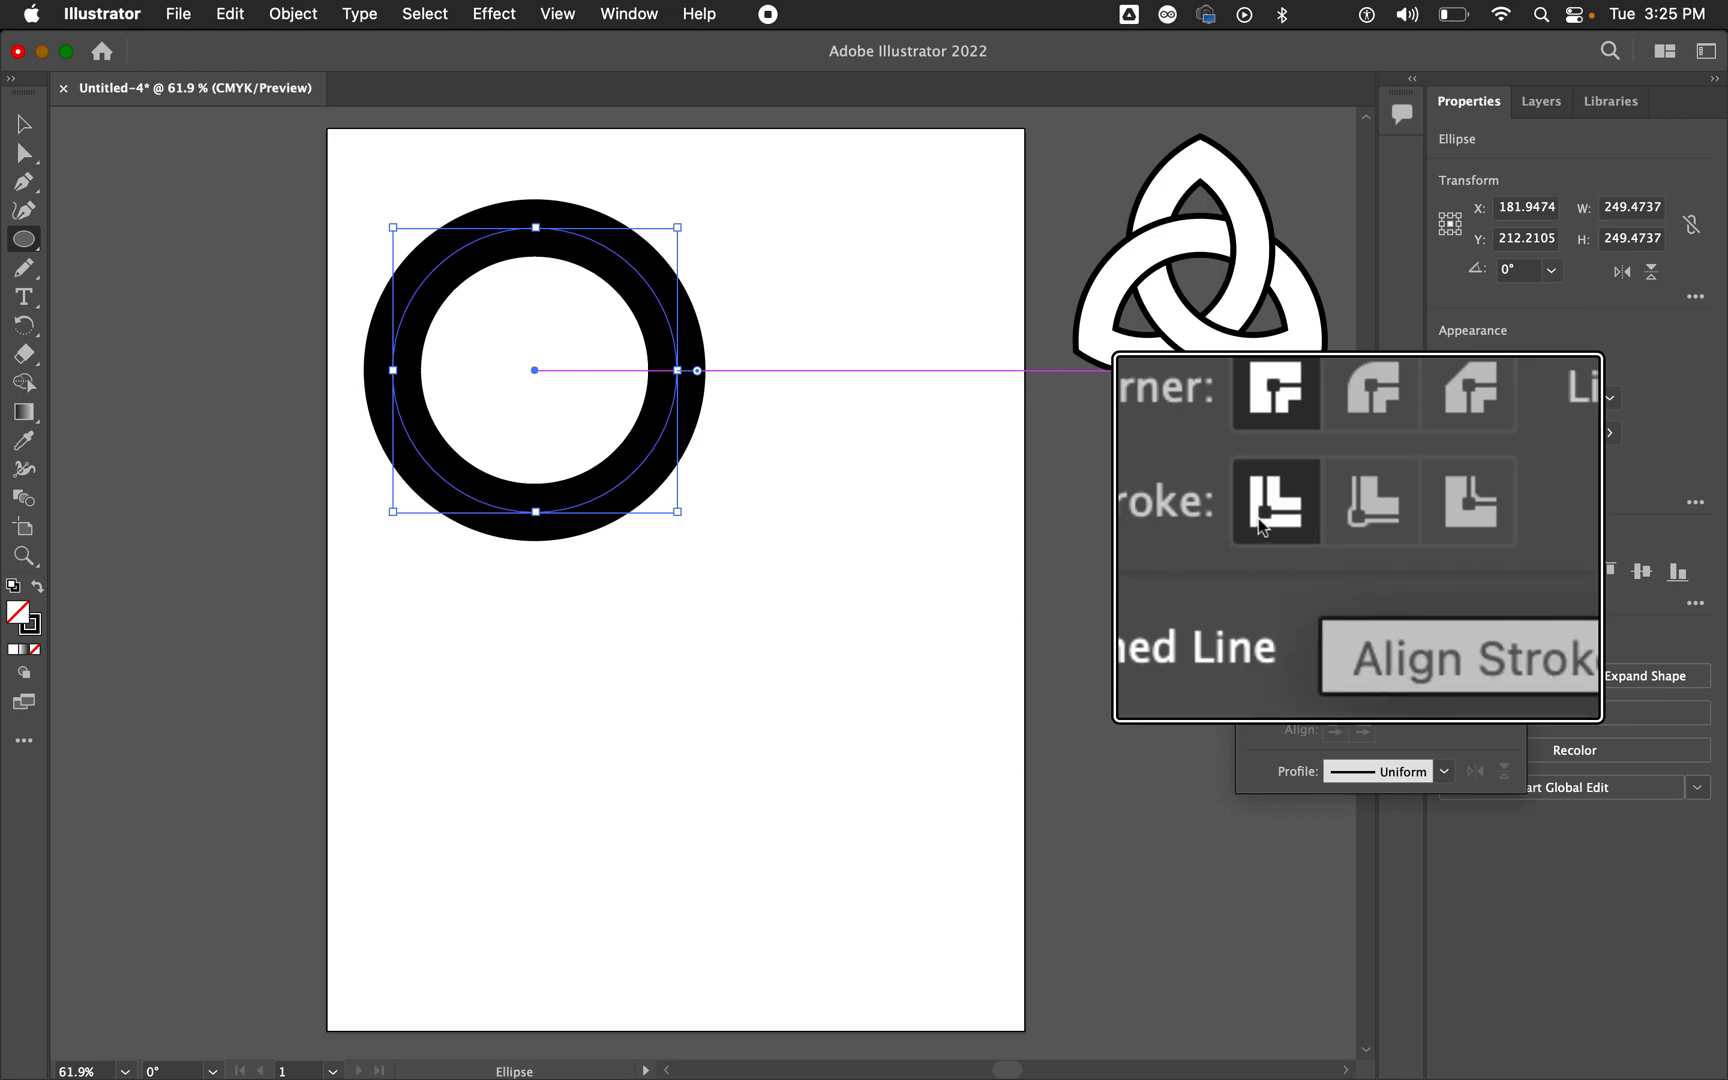
pyautogui.click(1368, 518)
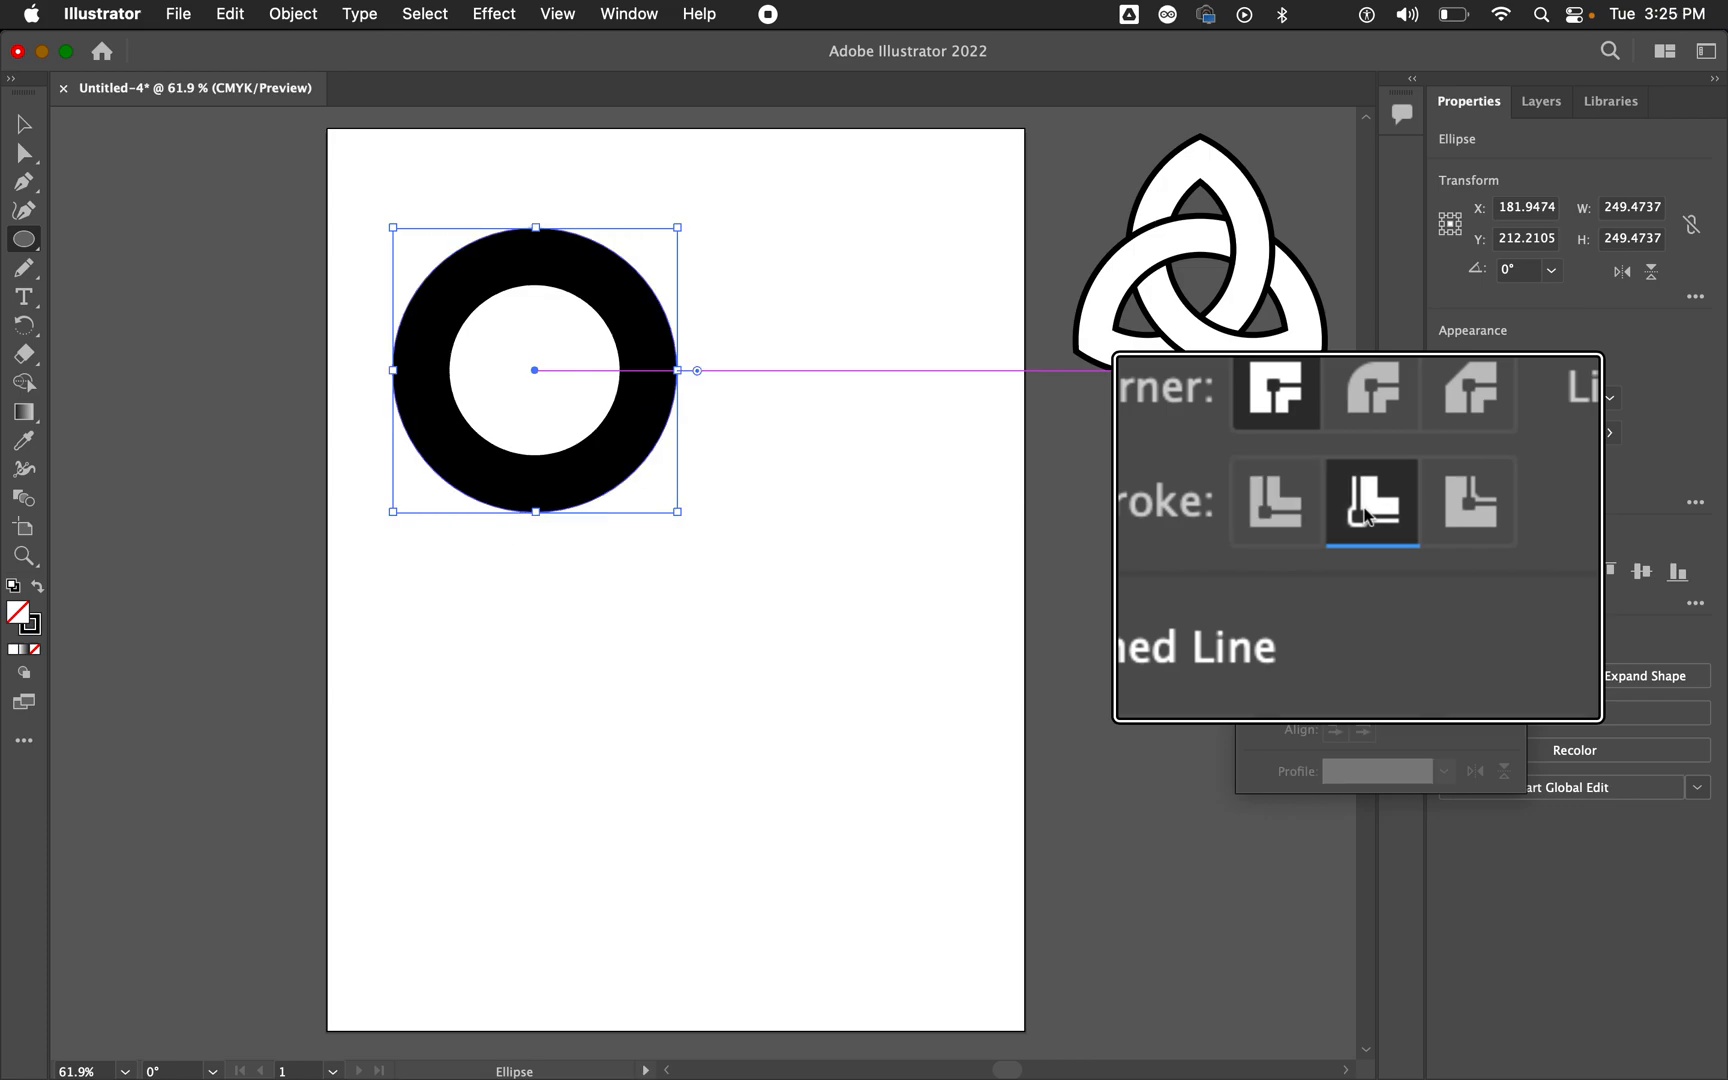
pyautogui.click(1457, 515)
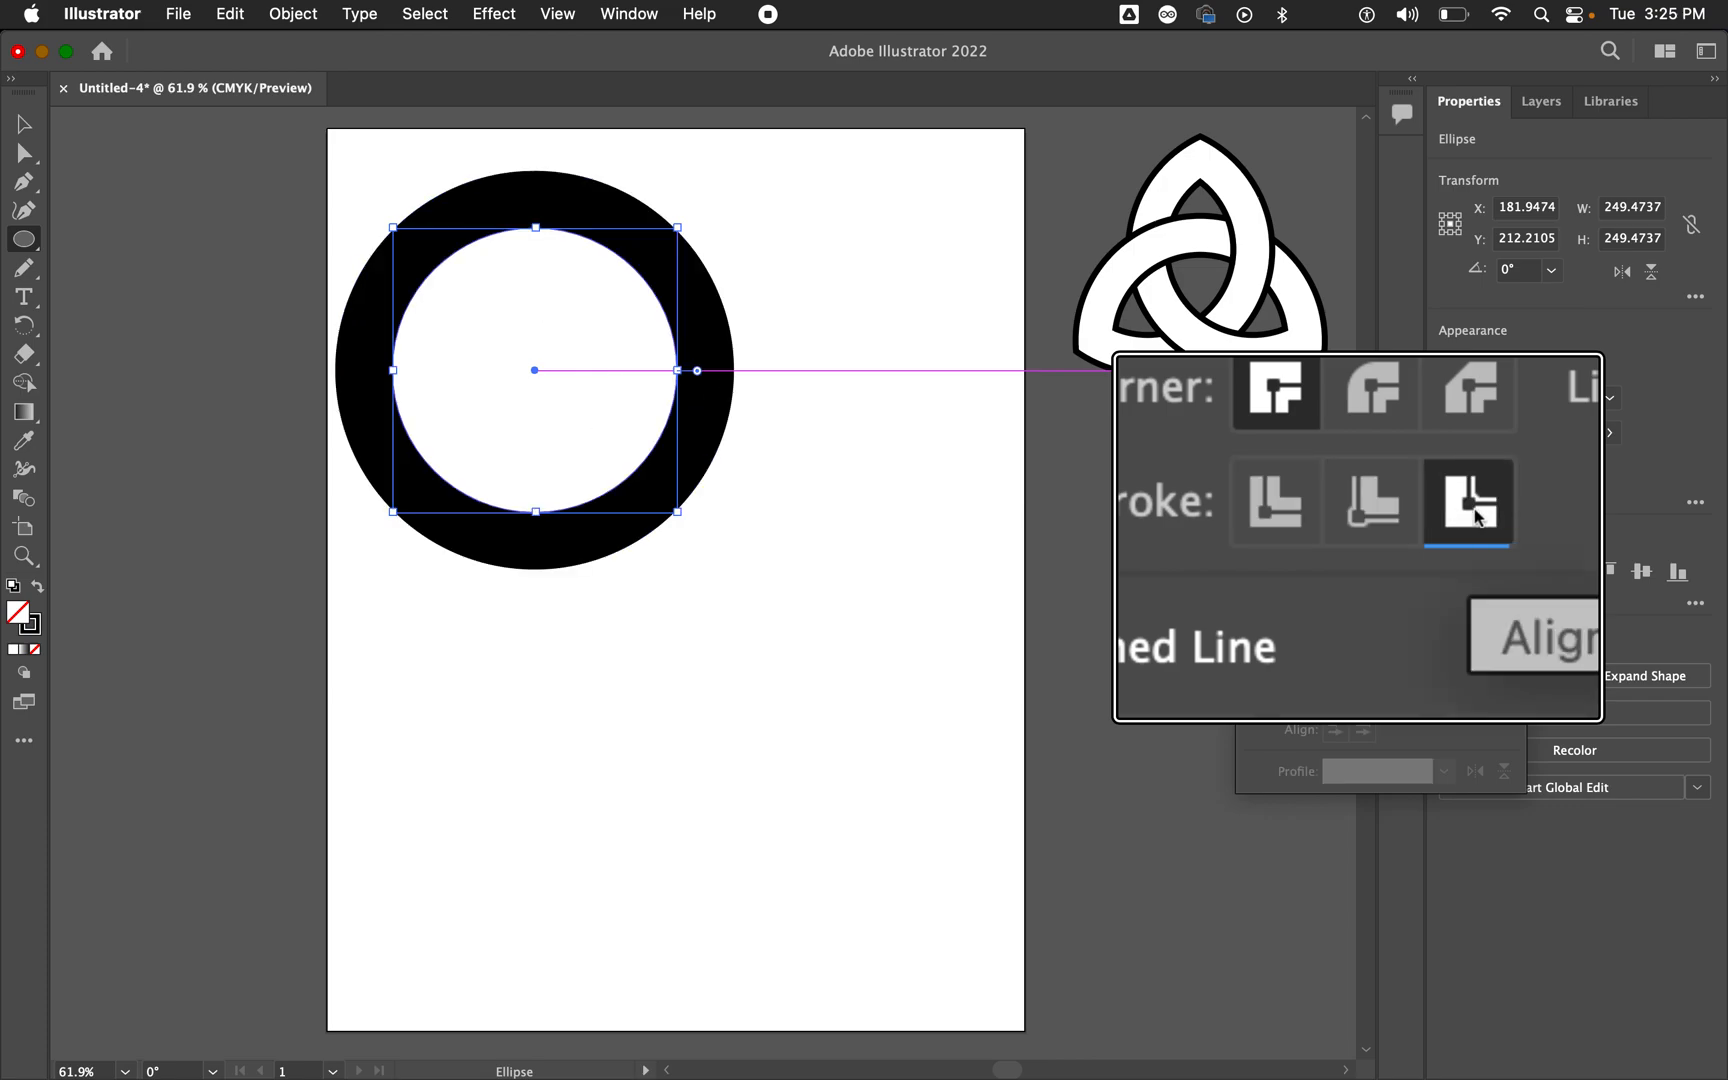
pyautogui.click(1282, 512)
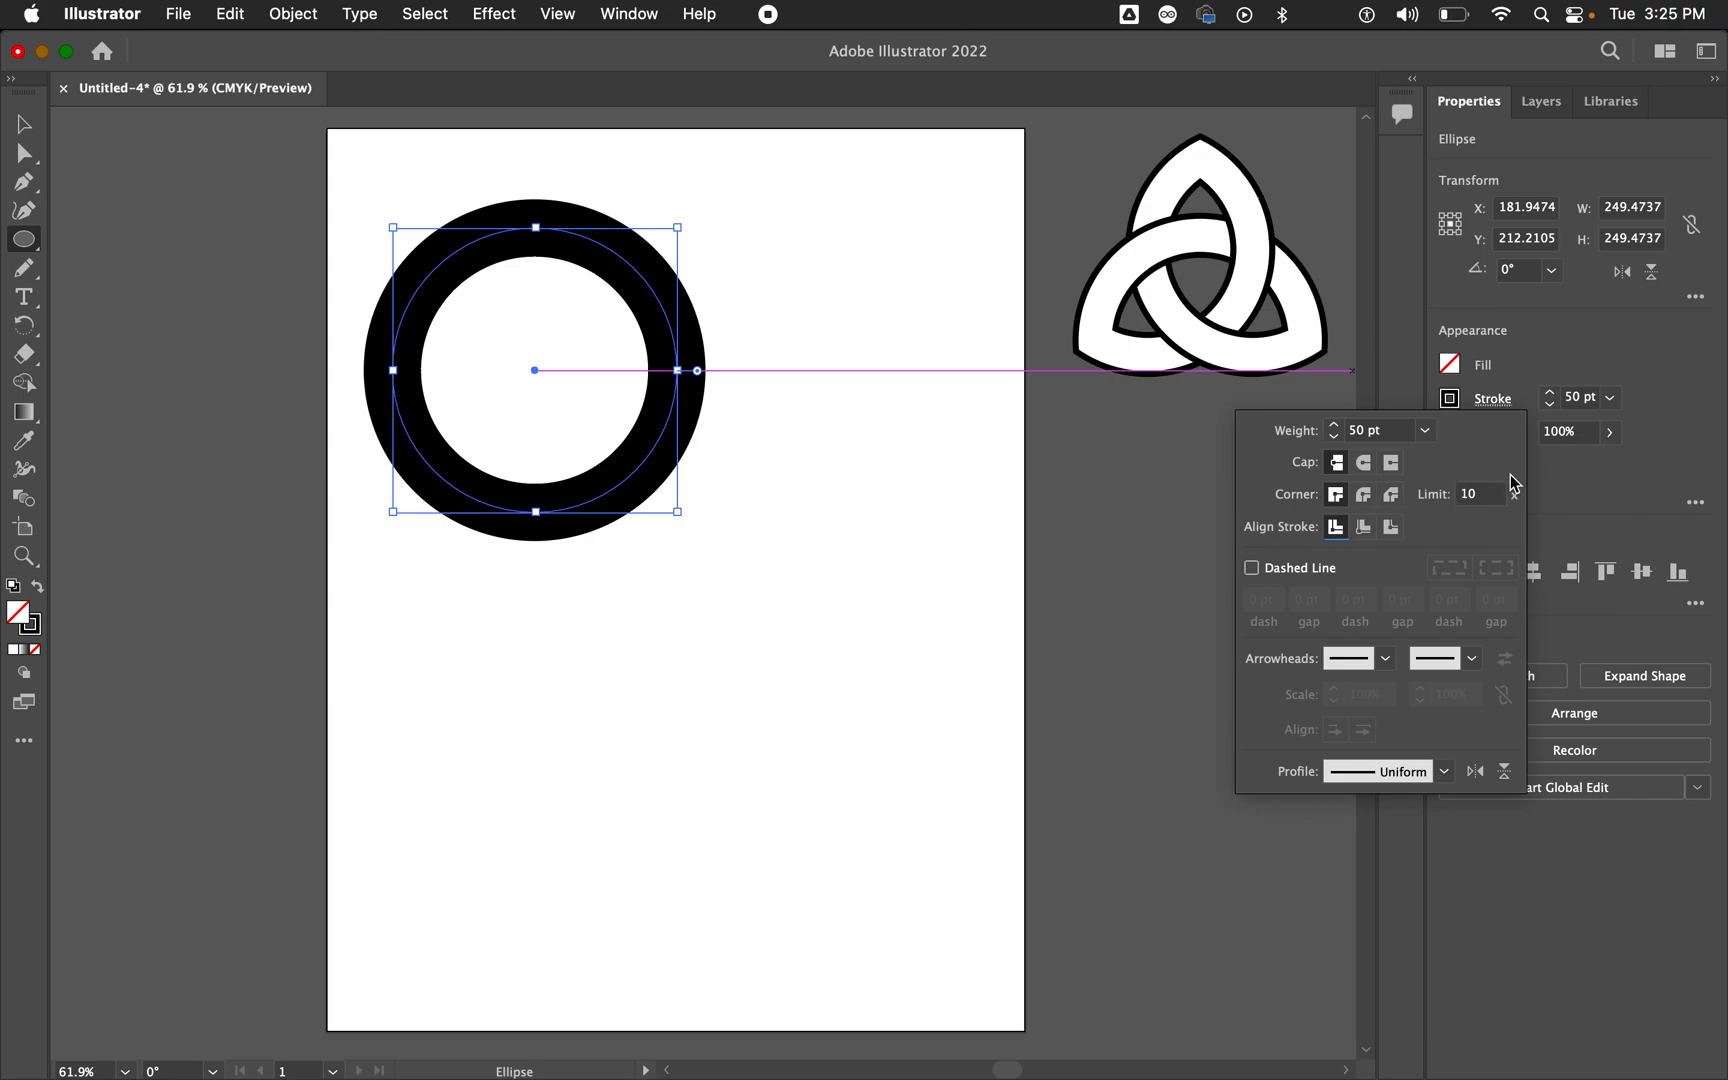
pyautogui.click(1572, 482)
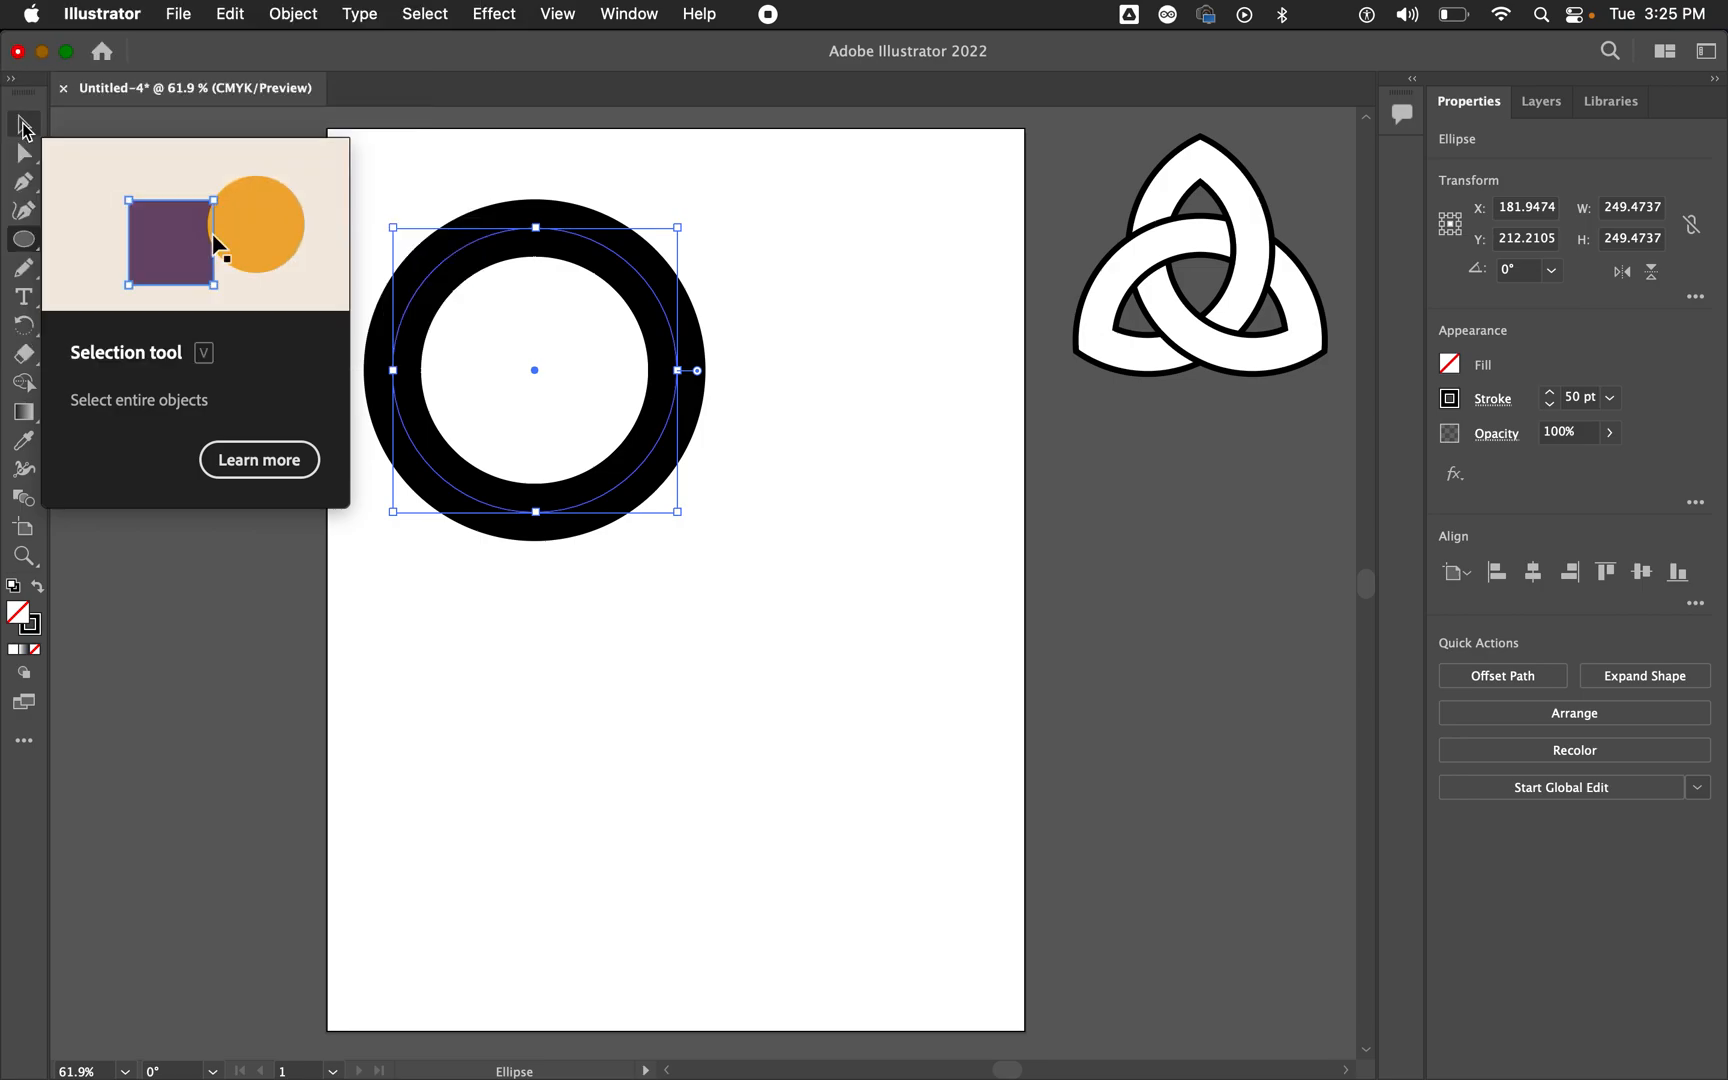
# Step: Duplicate the circle horizontally to the right by about 124 pt so that the two rings overlap
pyautogui.click(24, 126)
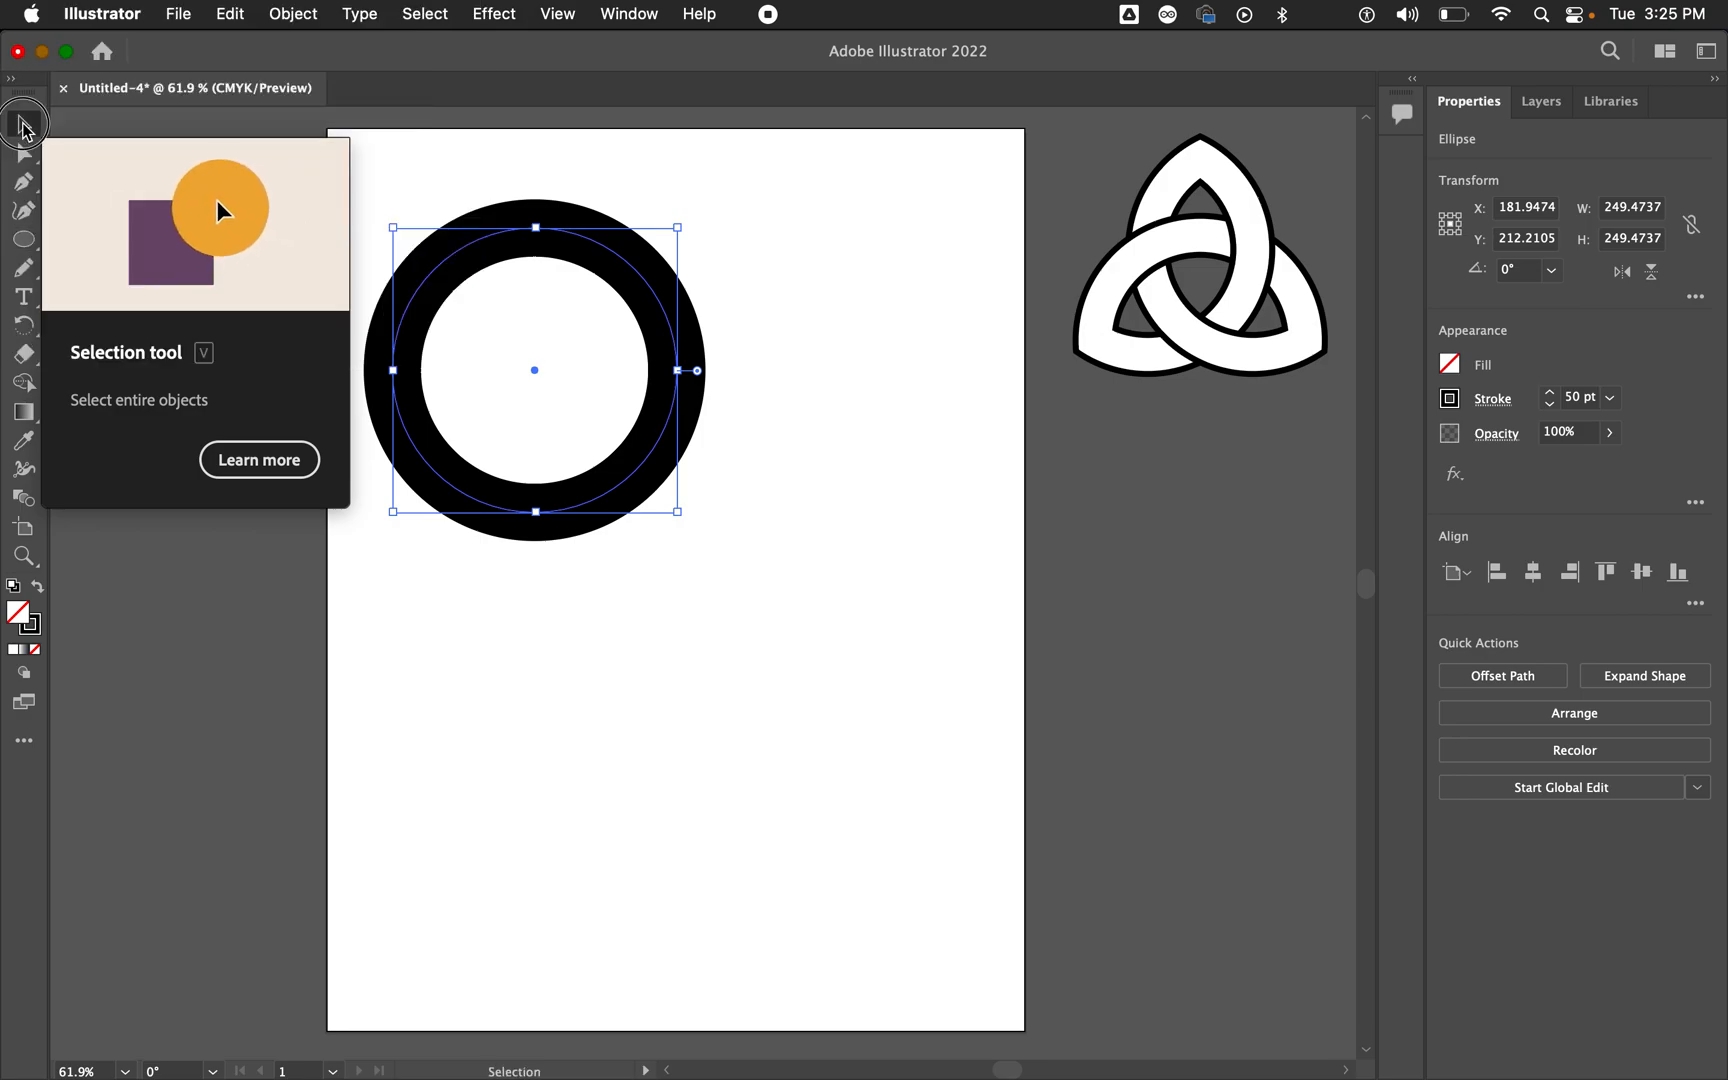
pyautogui.click(418, 452)
pyautogui.moveTo(413, 446); pyautogui.dragTo(557, 453)
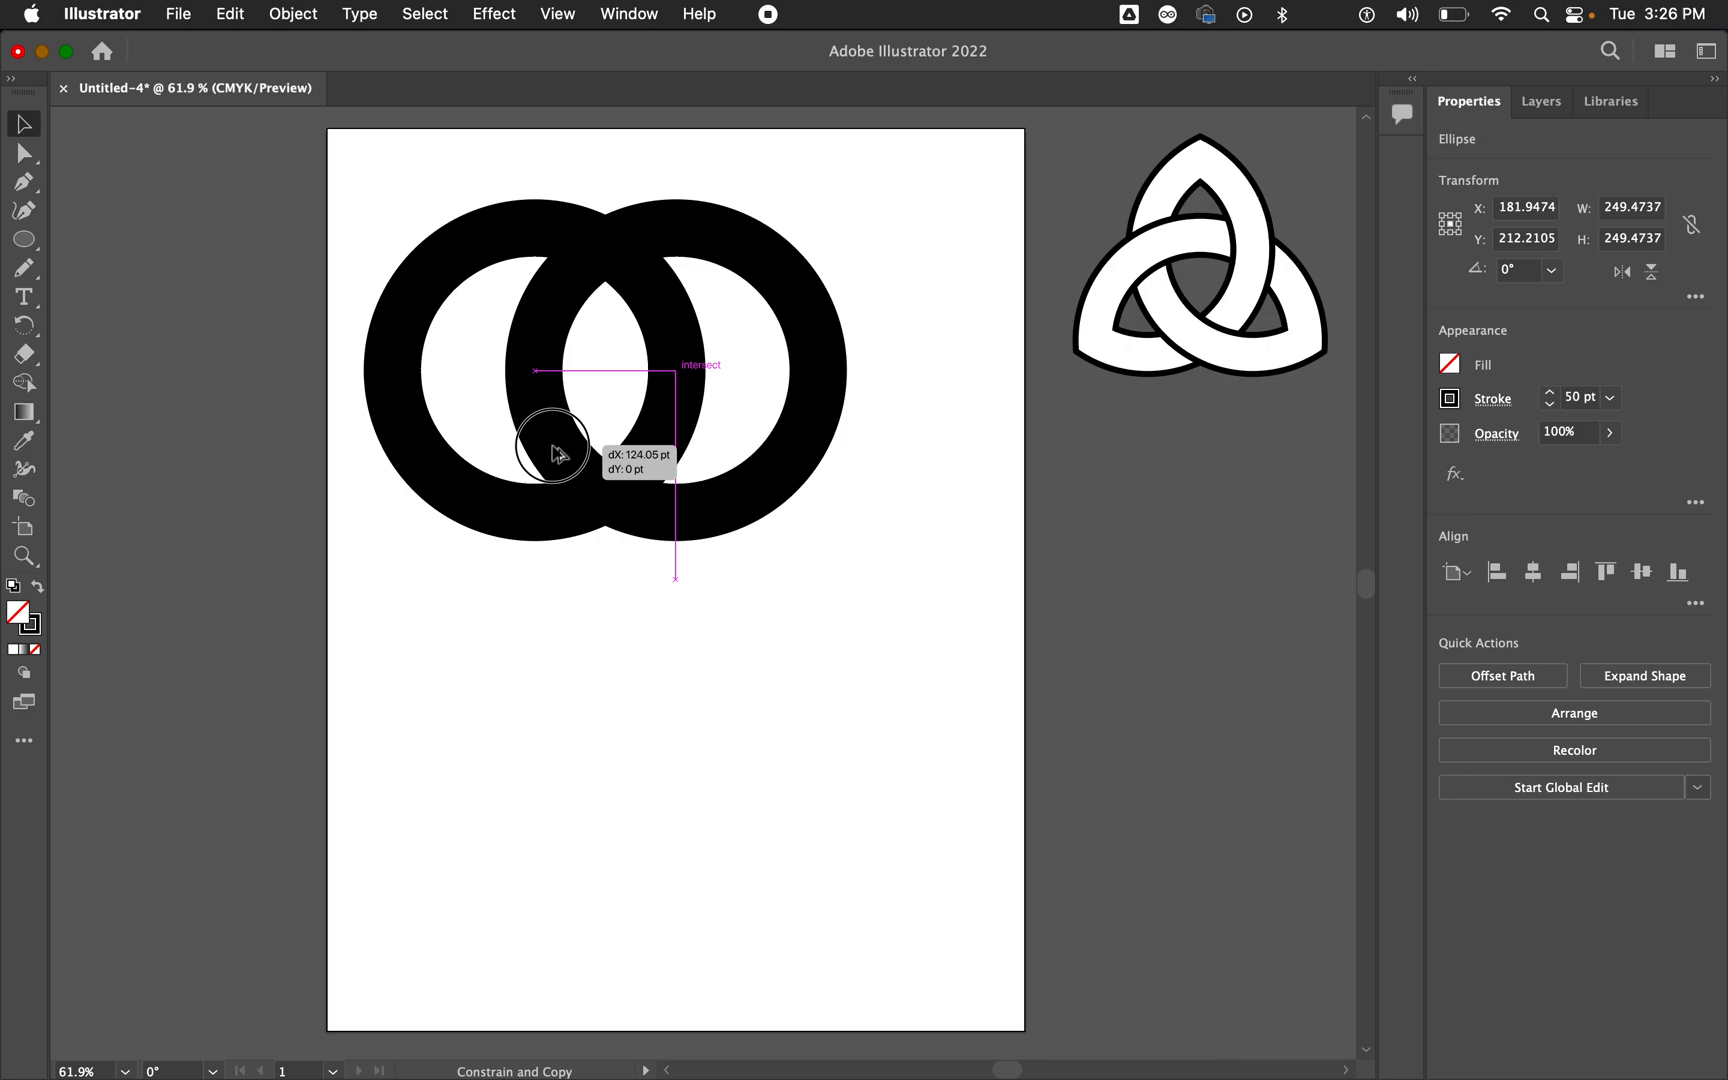
pyautogui.moveTo(557, 455); pyautogui.dragTo(557, 455)
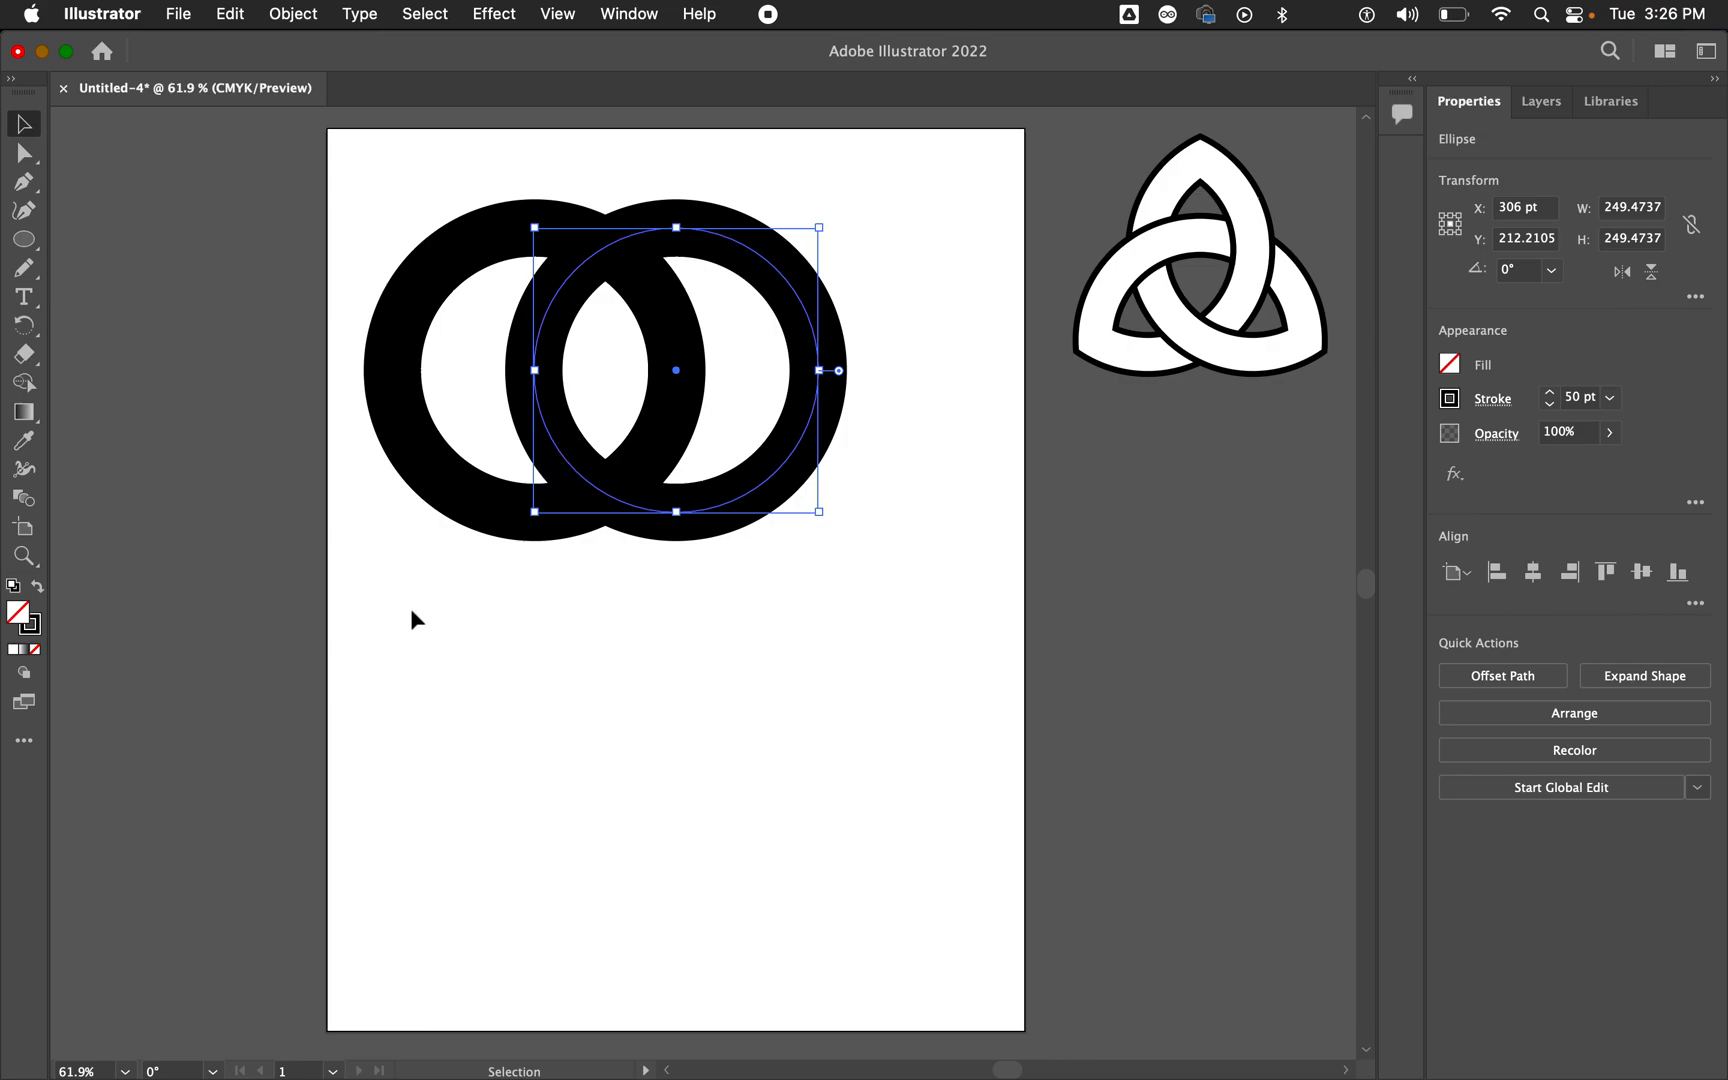
# Step: Select both overlapping circles and bring the lower intersection of their paths into close view at 400%
pyautogui.press('super+1')
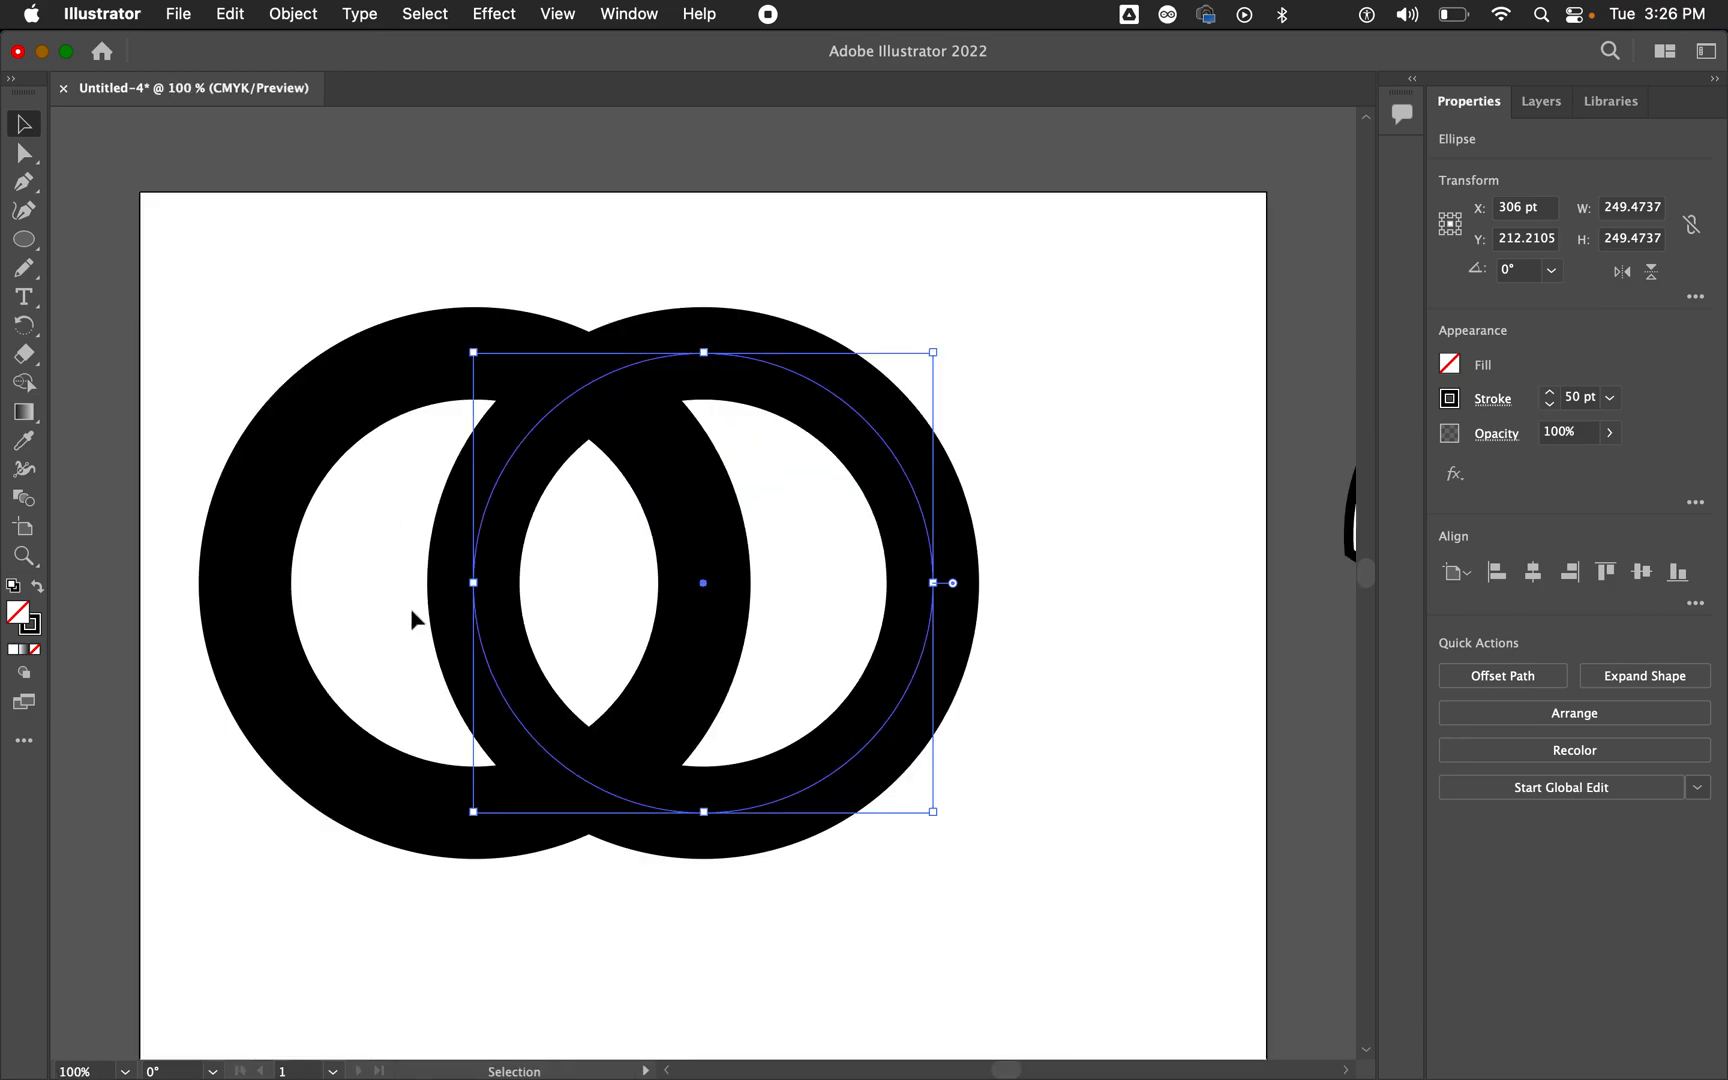
pyautogui.scroll(-2, 410, 608)
pyautogui.hscroll(-3, 410, 608)
pyautogui.click(302, 783)
pyautogui.moveTo(302, 782); pyautogui.dragTo(945, 502)
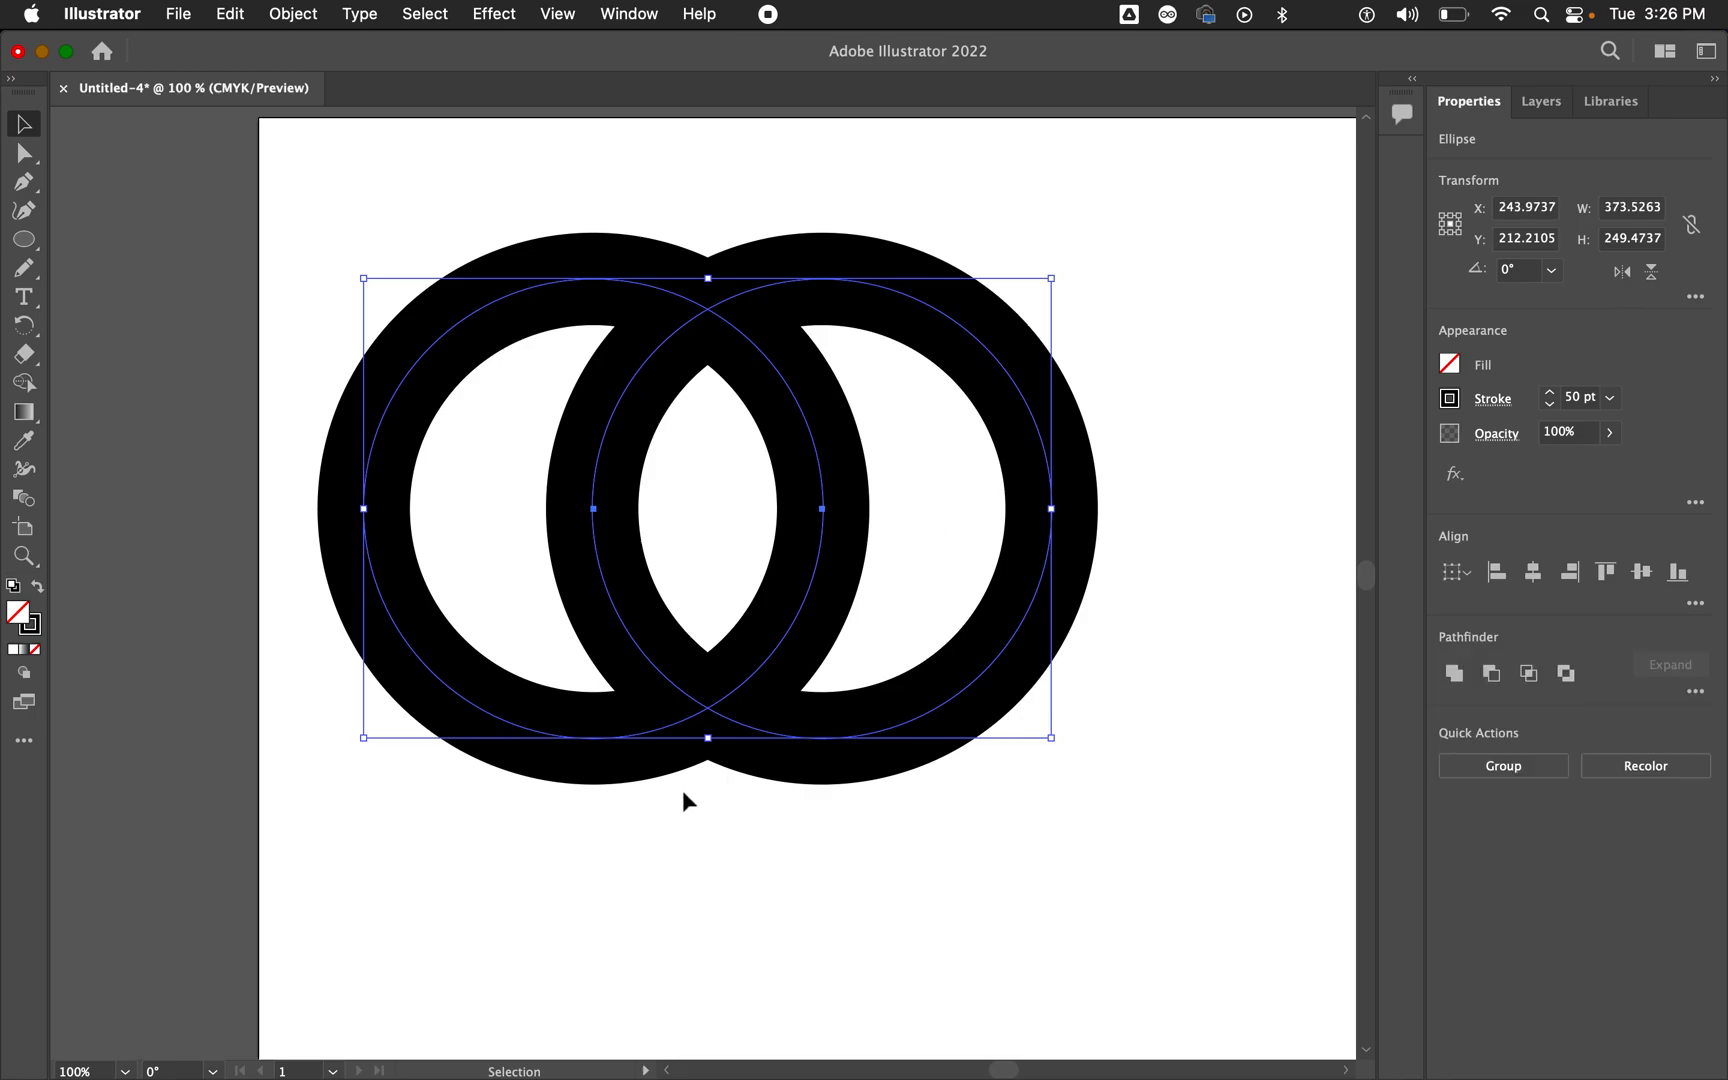
pyautogui.press('super+equal')
pyautogui.press('super+equal')
pyautogui.press('super+equal')
pyautogui.press('super+equal')
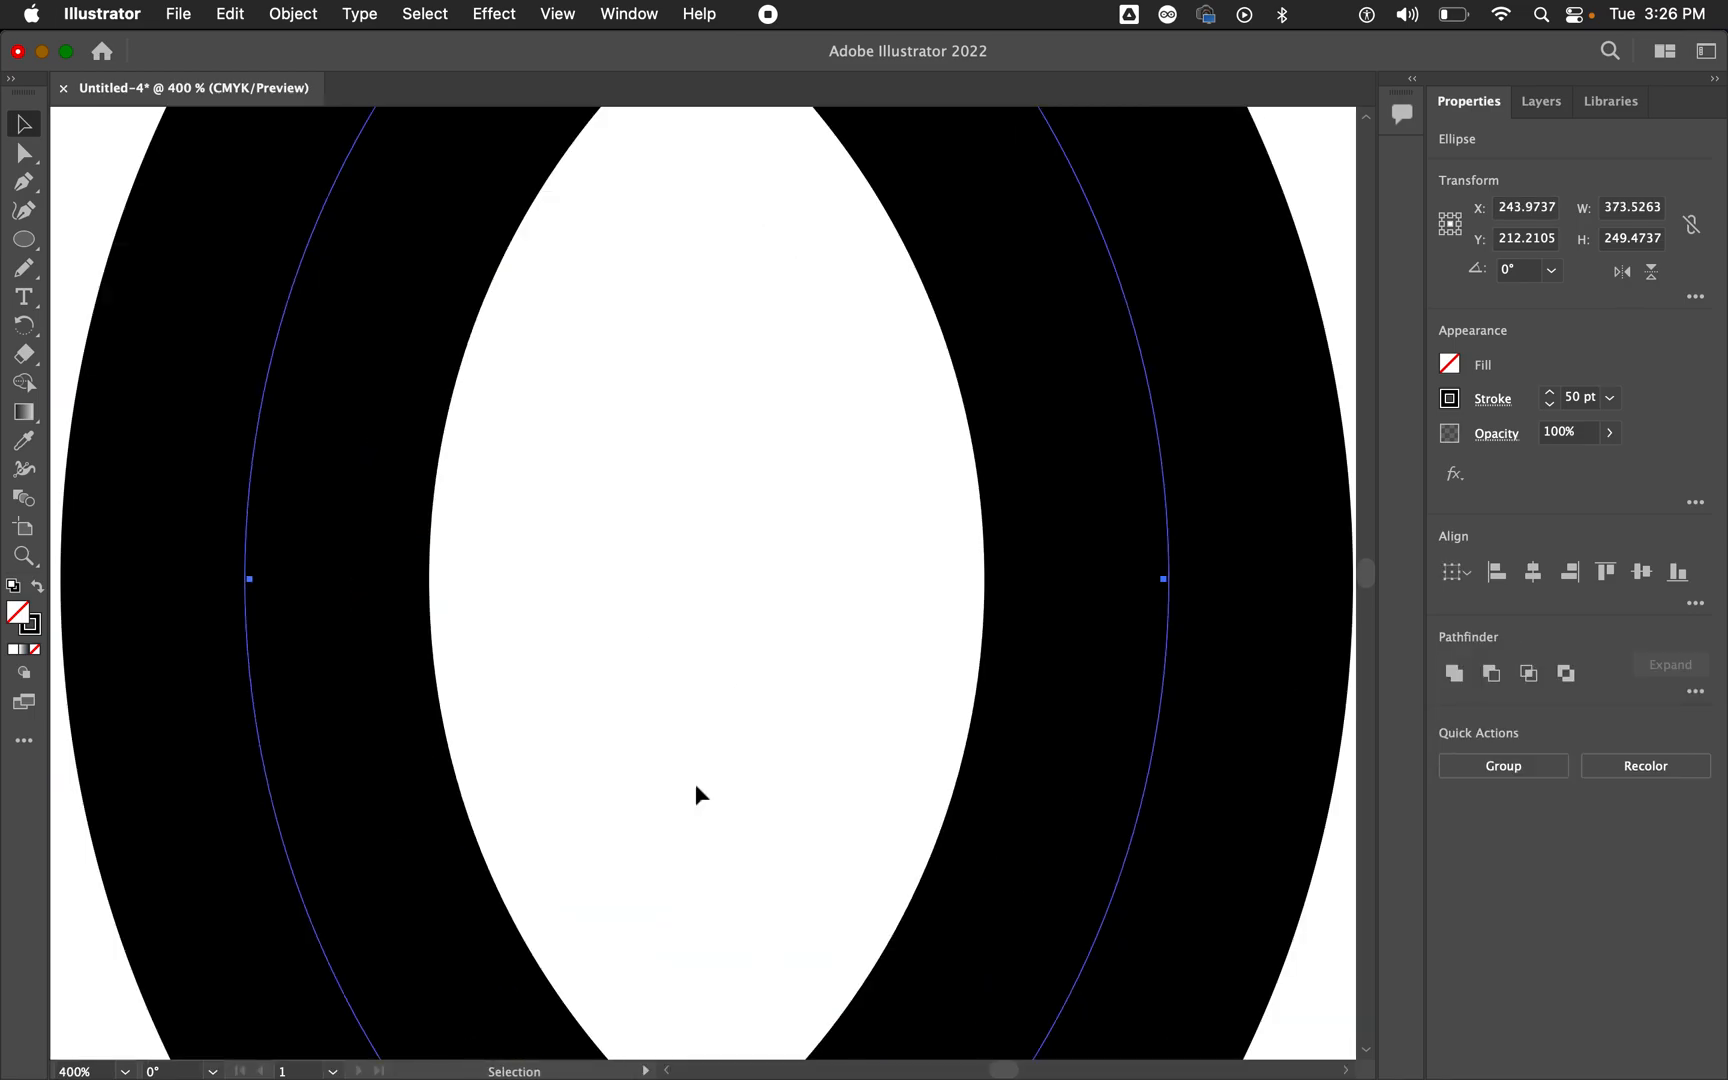
pyautogui.scroll(-10, 696, 785)
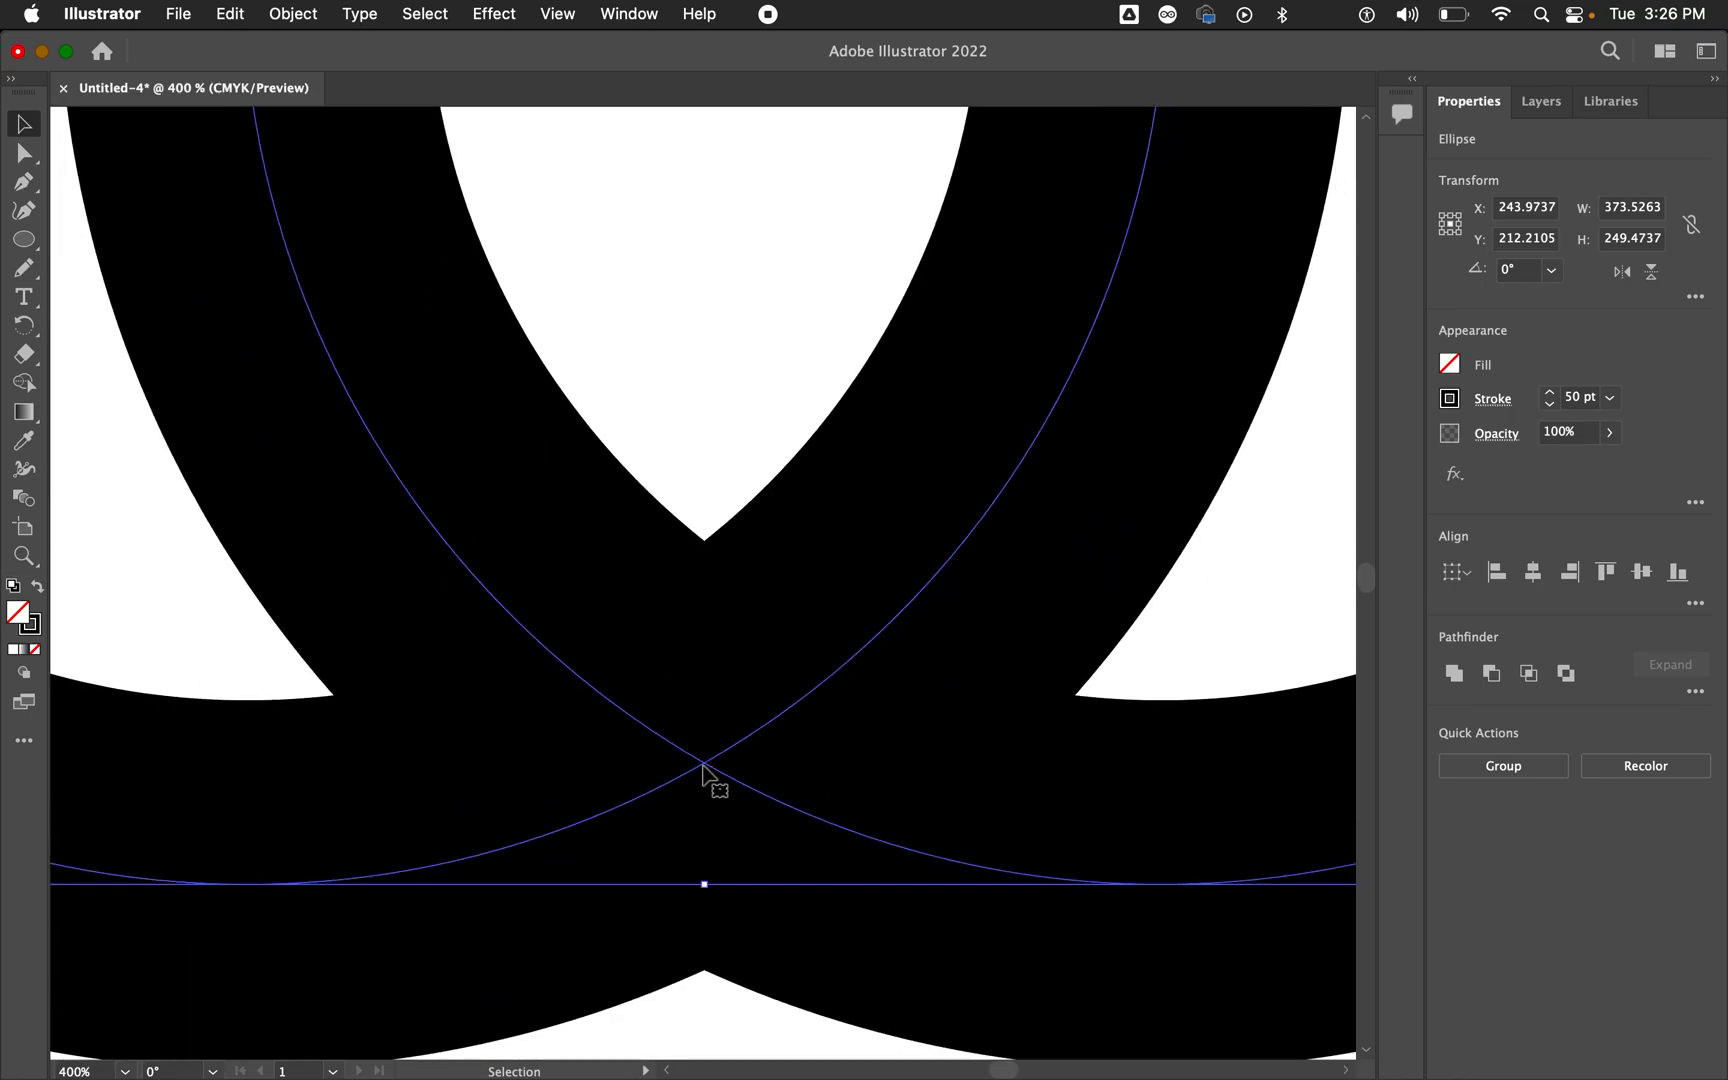
pyautogui.scroll(-3, 703, 765)
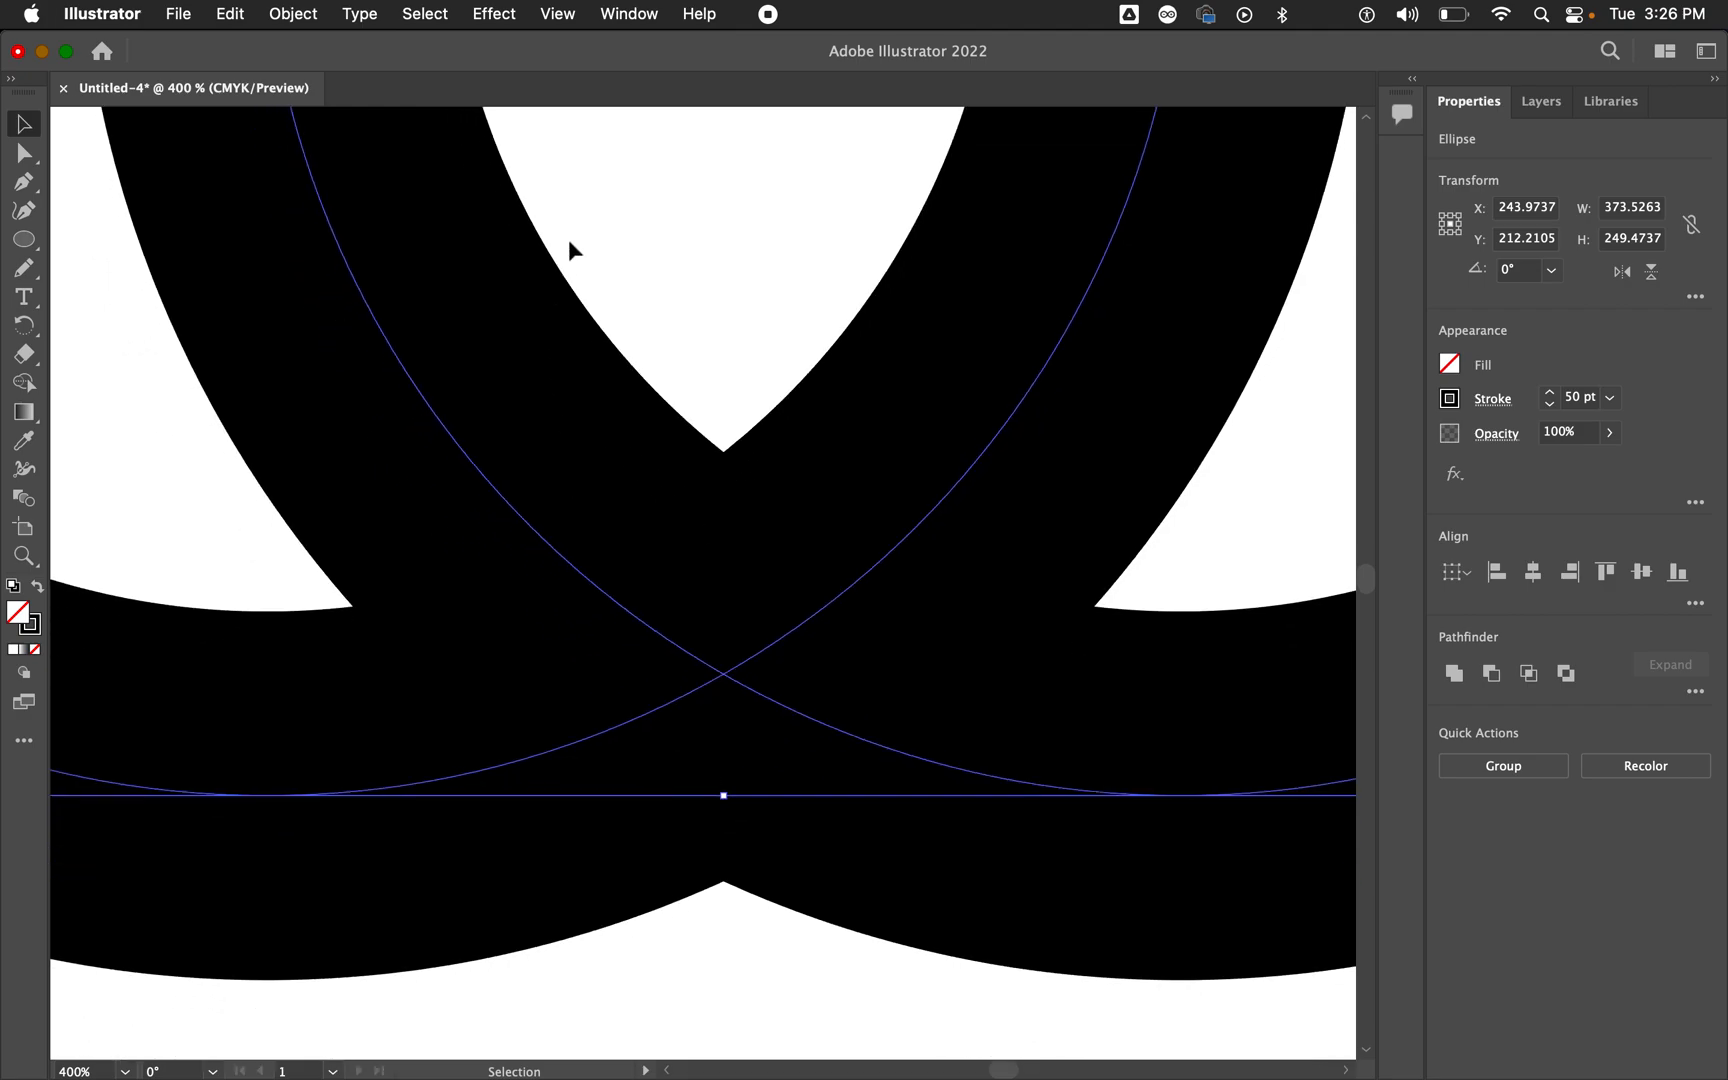
# Step: Check that Smart Guides are enabled and show the document rulers
pyautogui.press('alt+super+8')
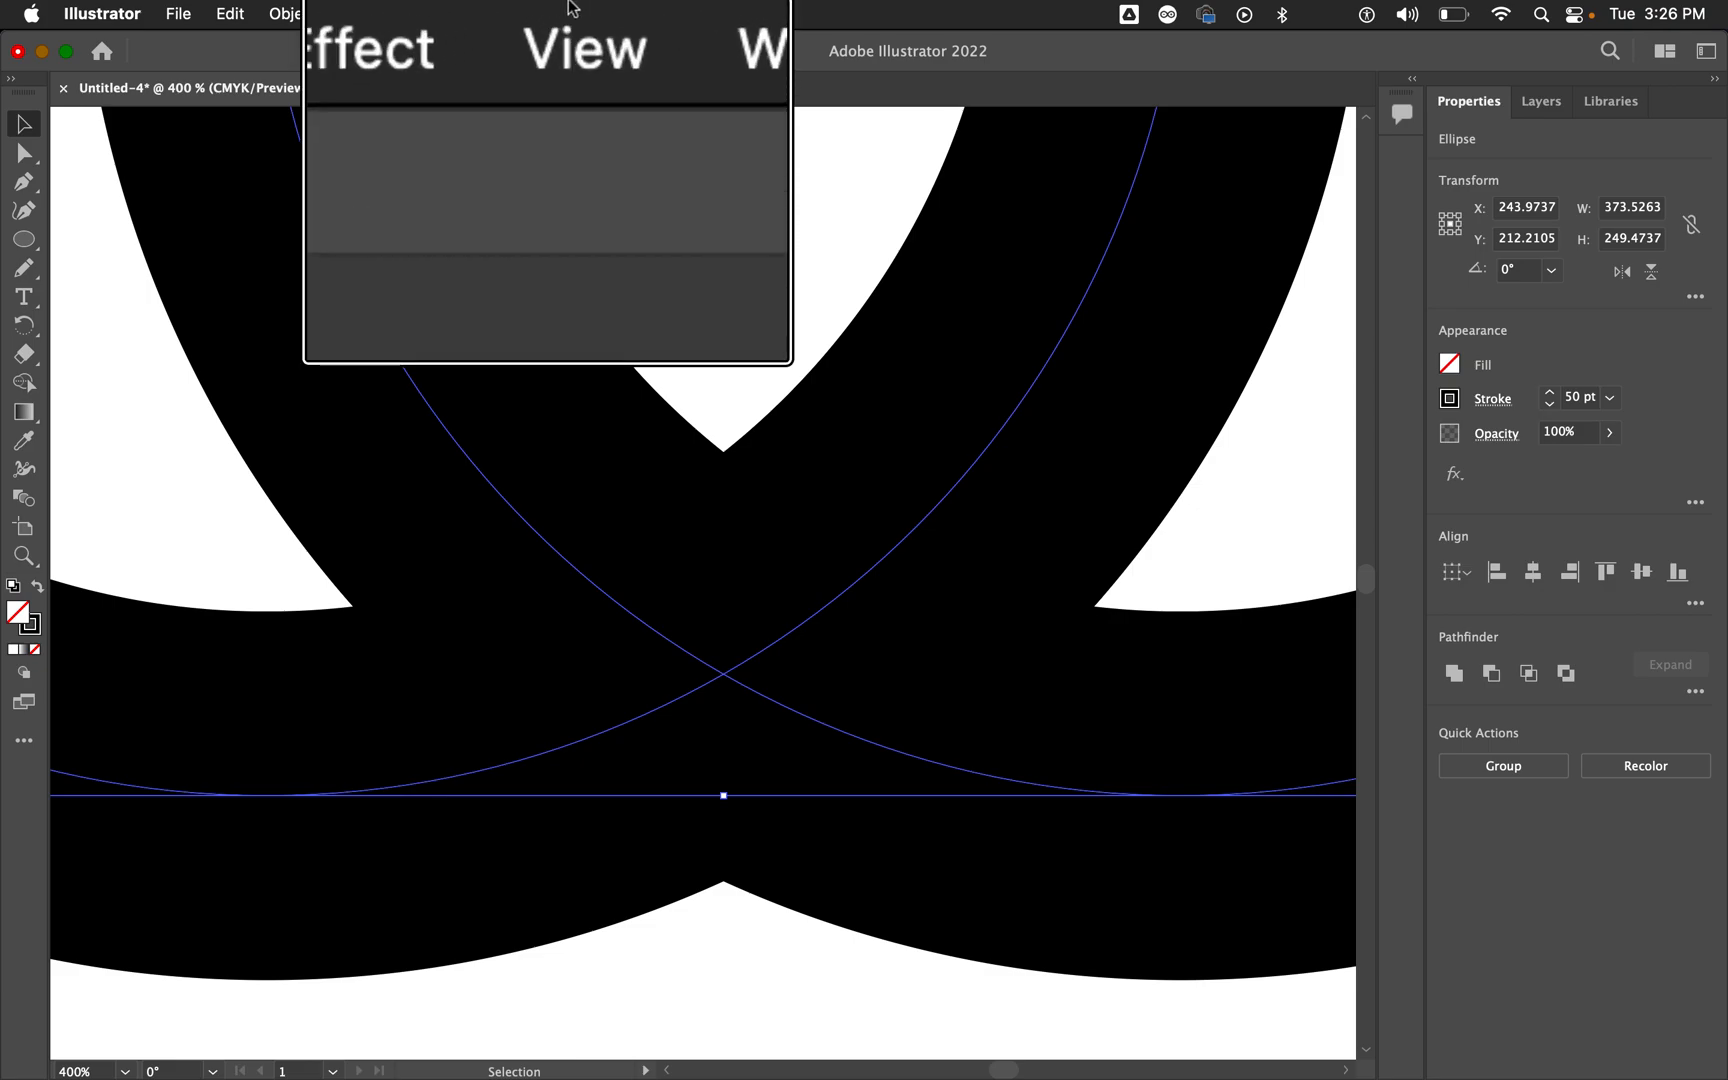
pyautogui.click(560, 13)
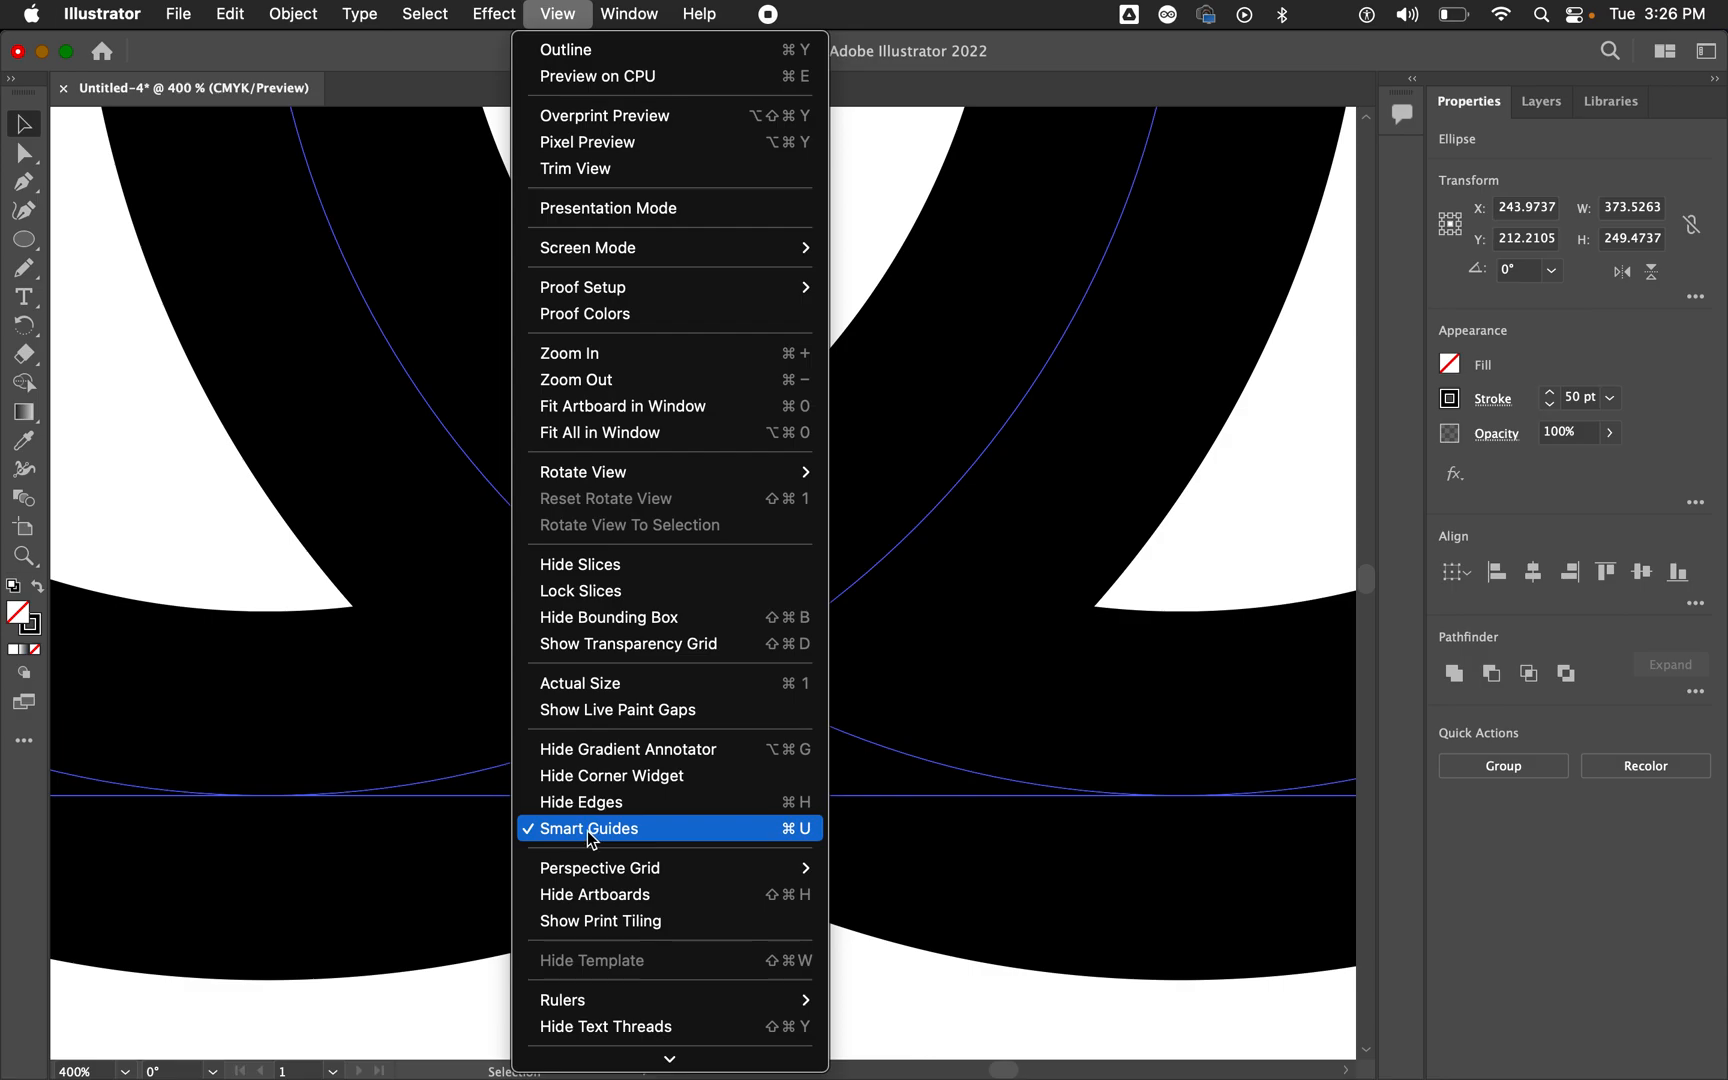
pyautogui.press('alt+super+8')
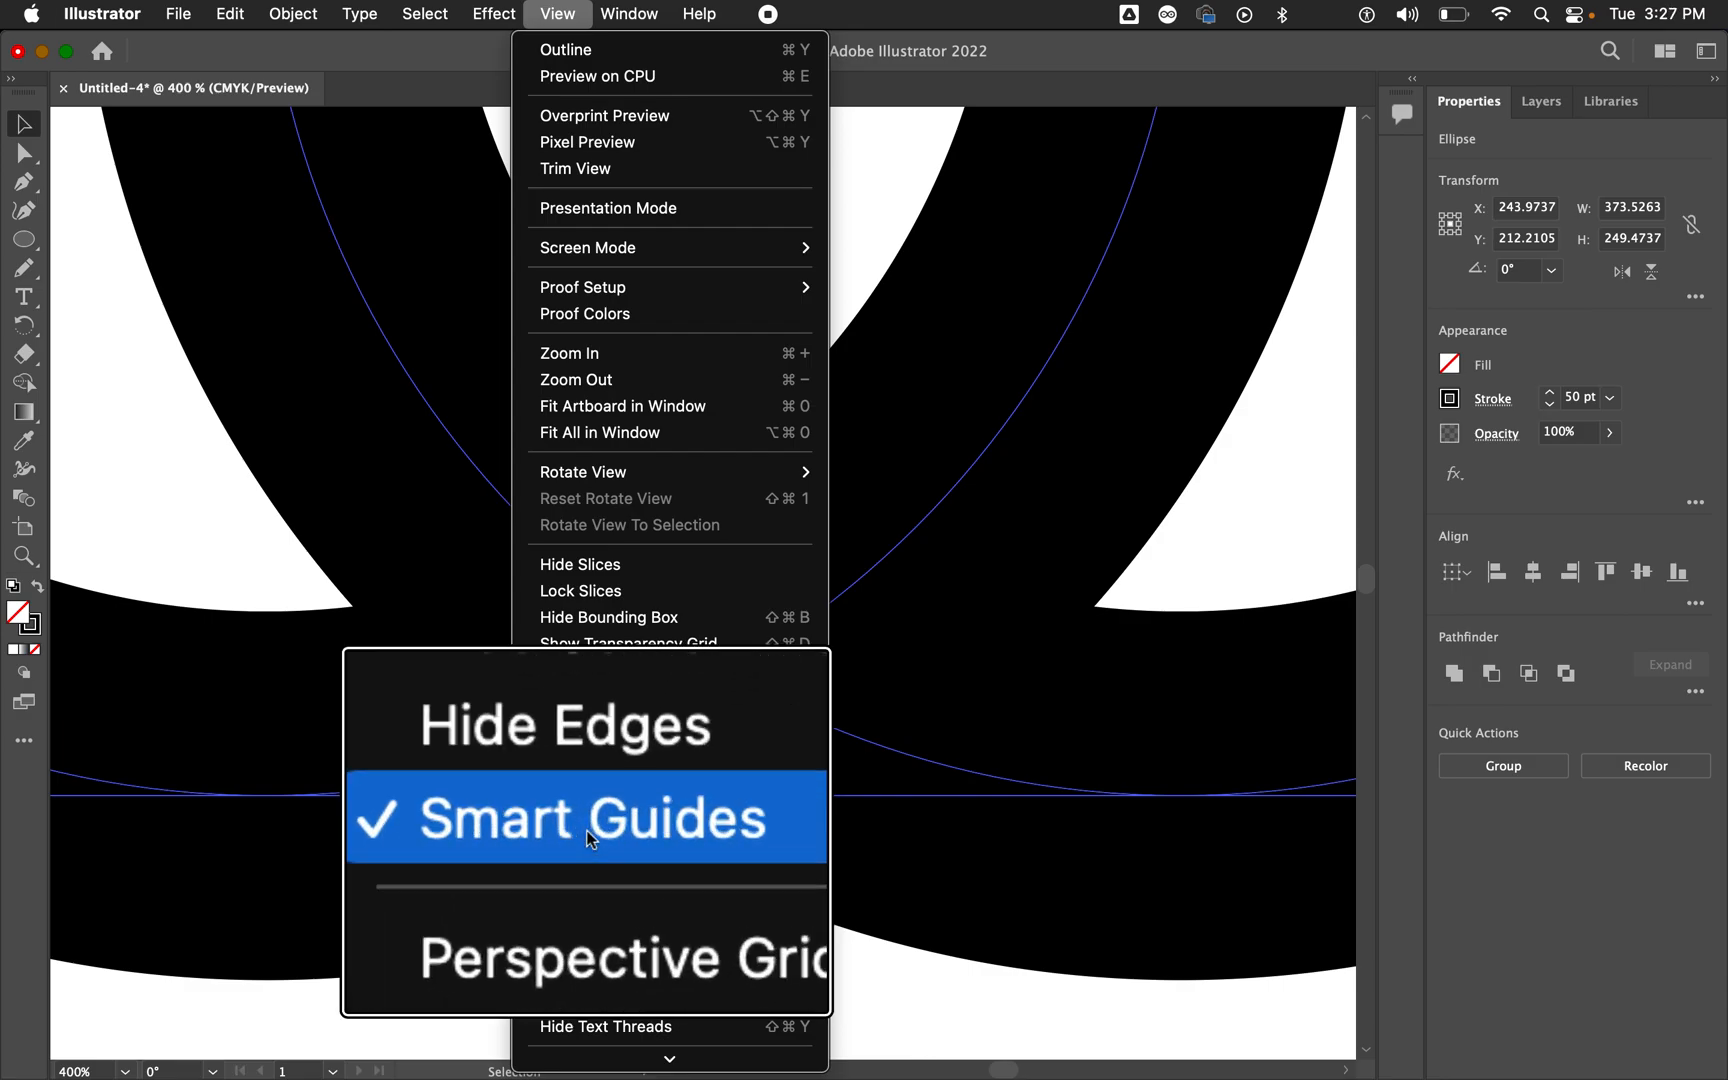
pyautogui.press('alt+super+8')
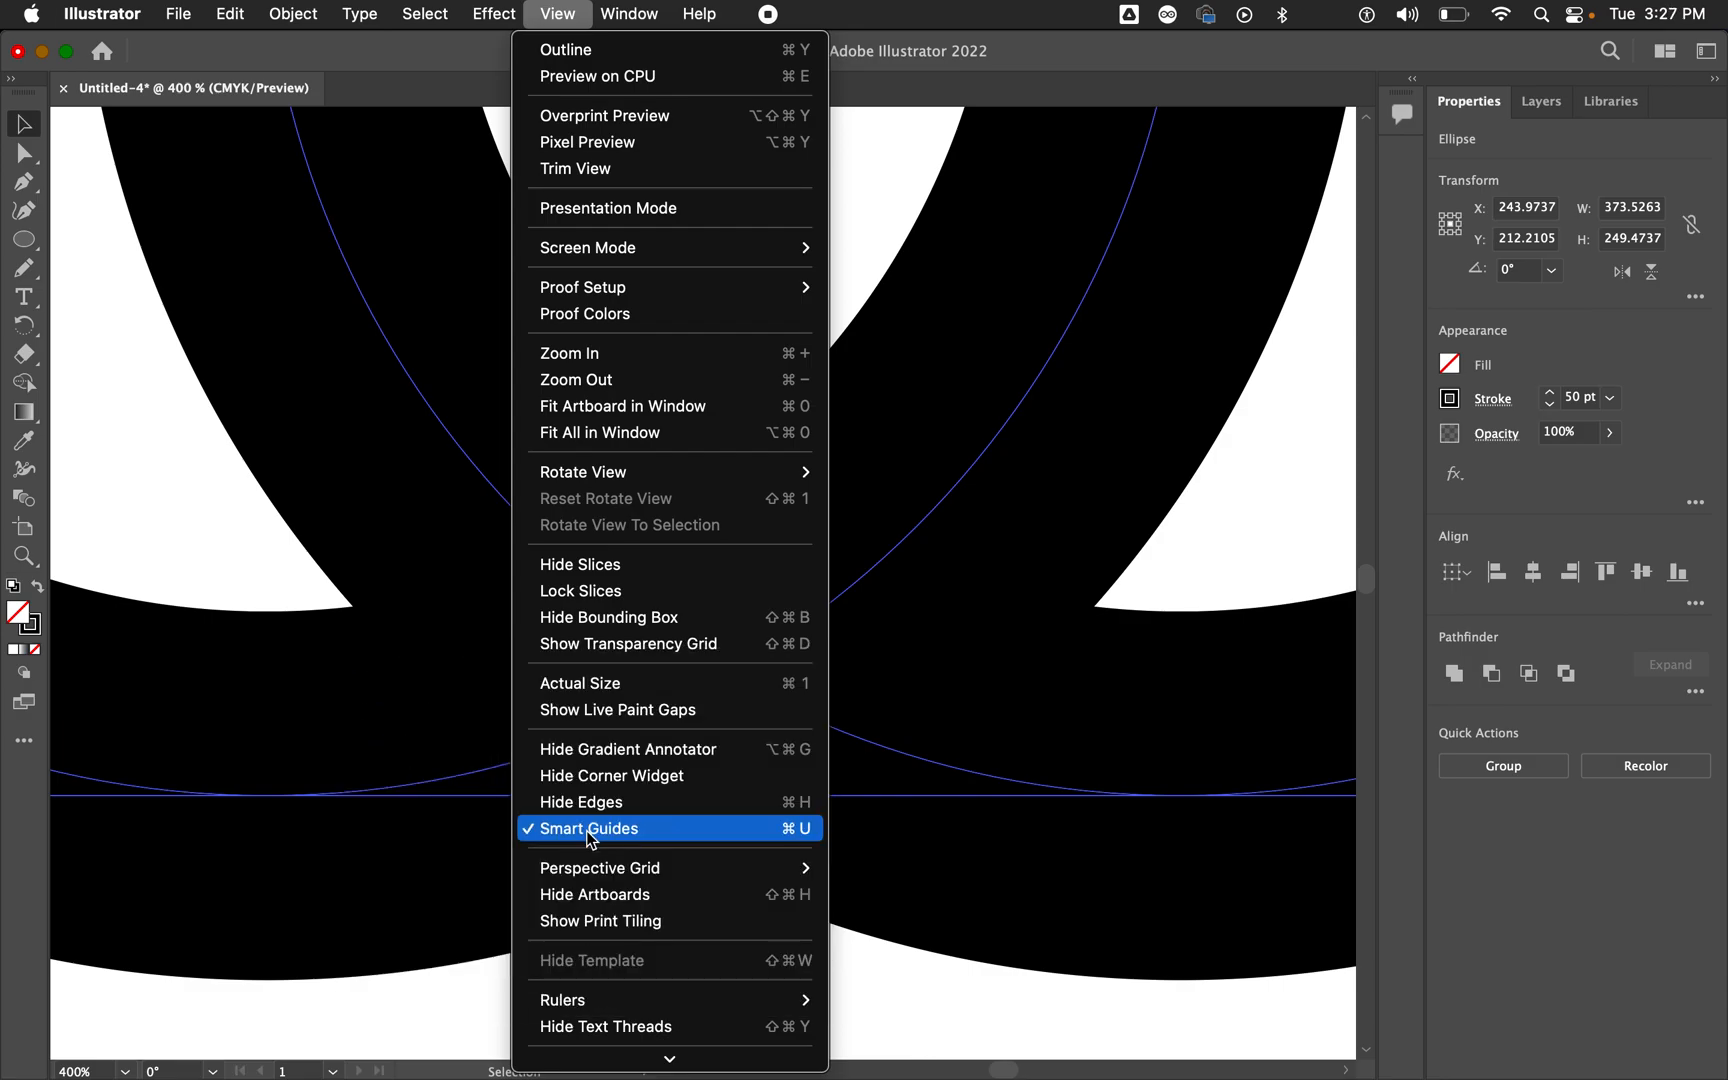
pyautogui.scroll(-4, 586, 830)
pyautogui.moveTo(576, 776)
pyautogui.press('alt+super+8')
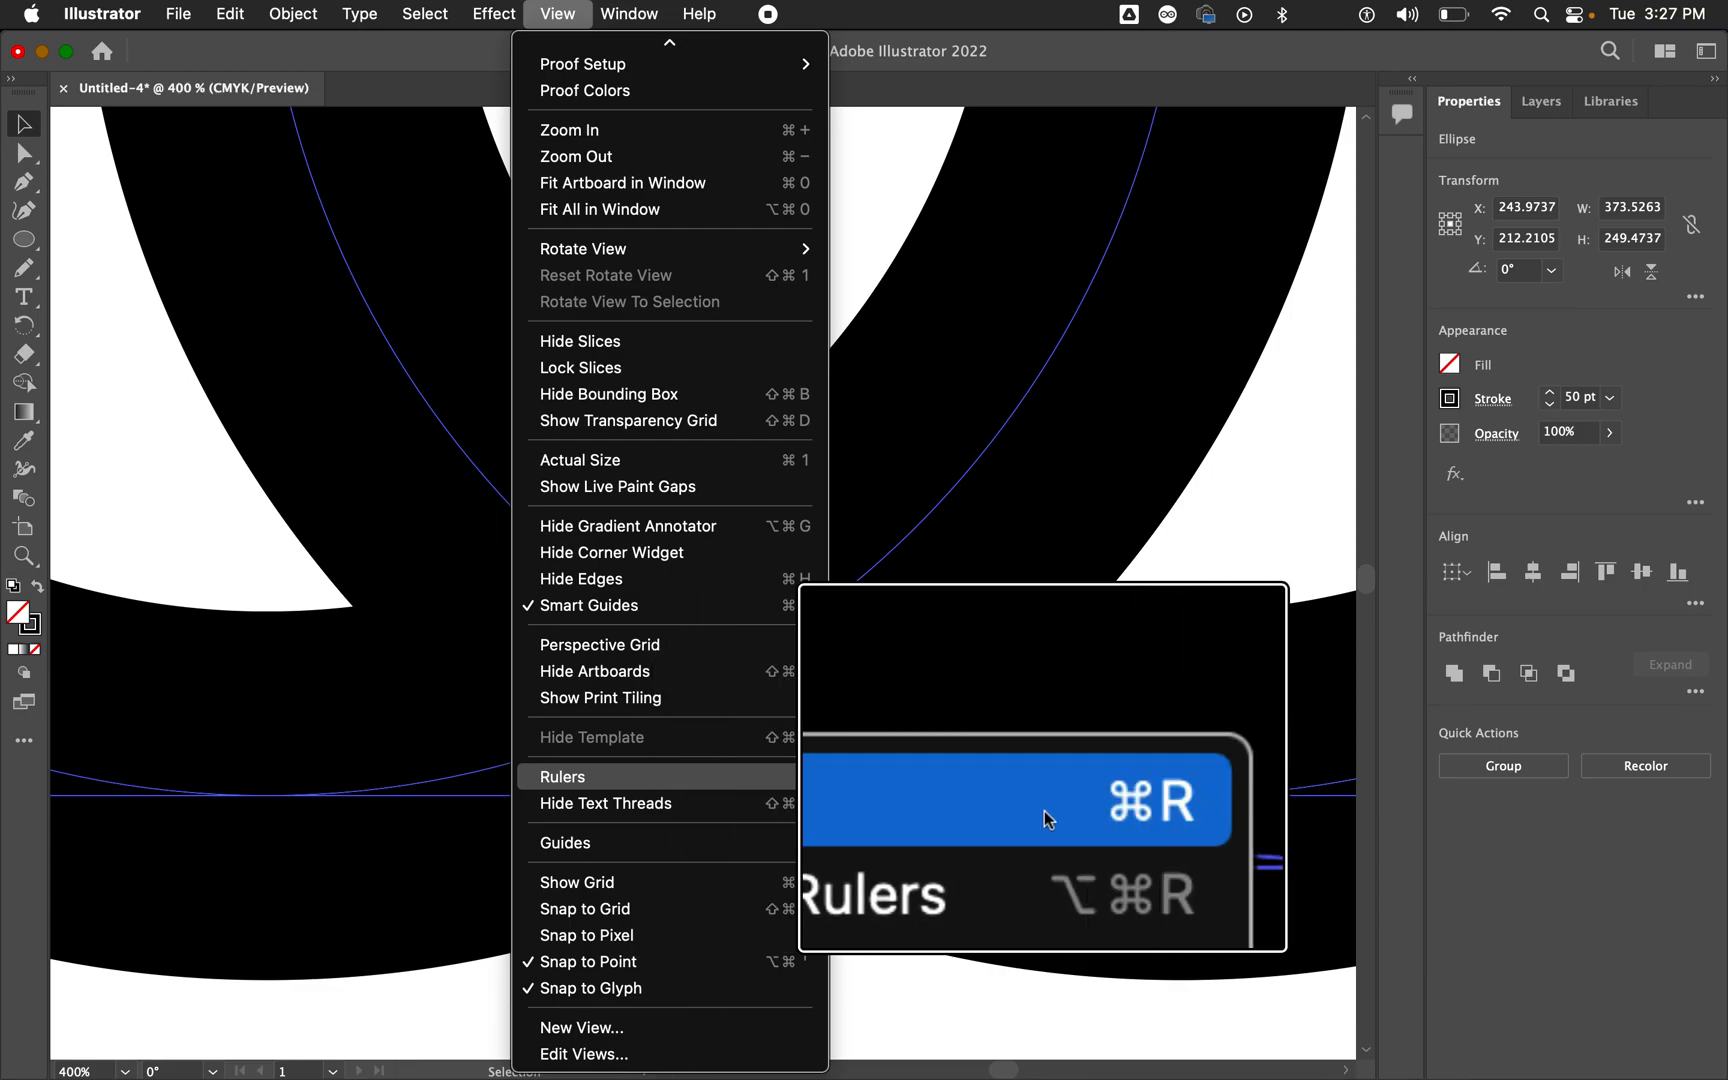
pyautogui.click(1005, 787)
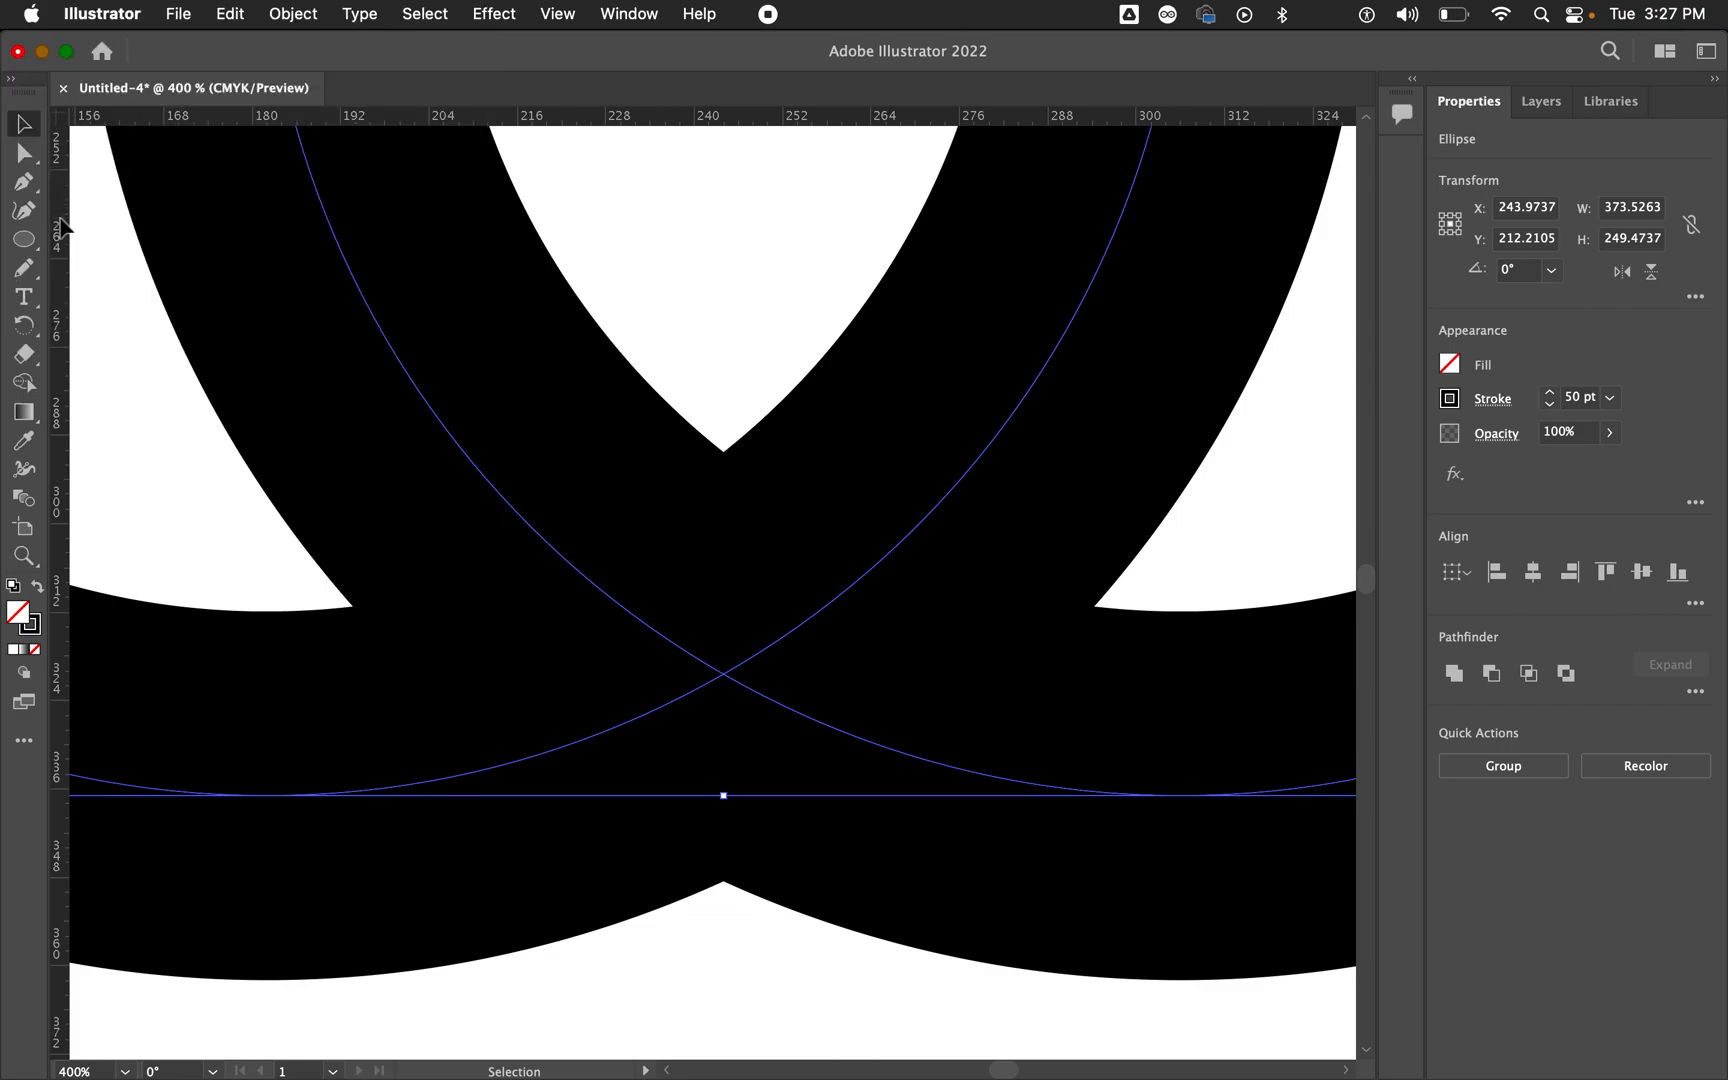
# Step: Set the ruler origin at the lower intersection of the two circle paths
pyautogui.scroll(-5, 60, 218)
pyautogui.scroll(5, 57, 120)
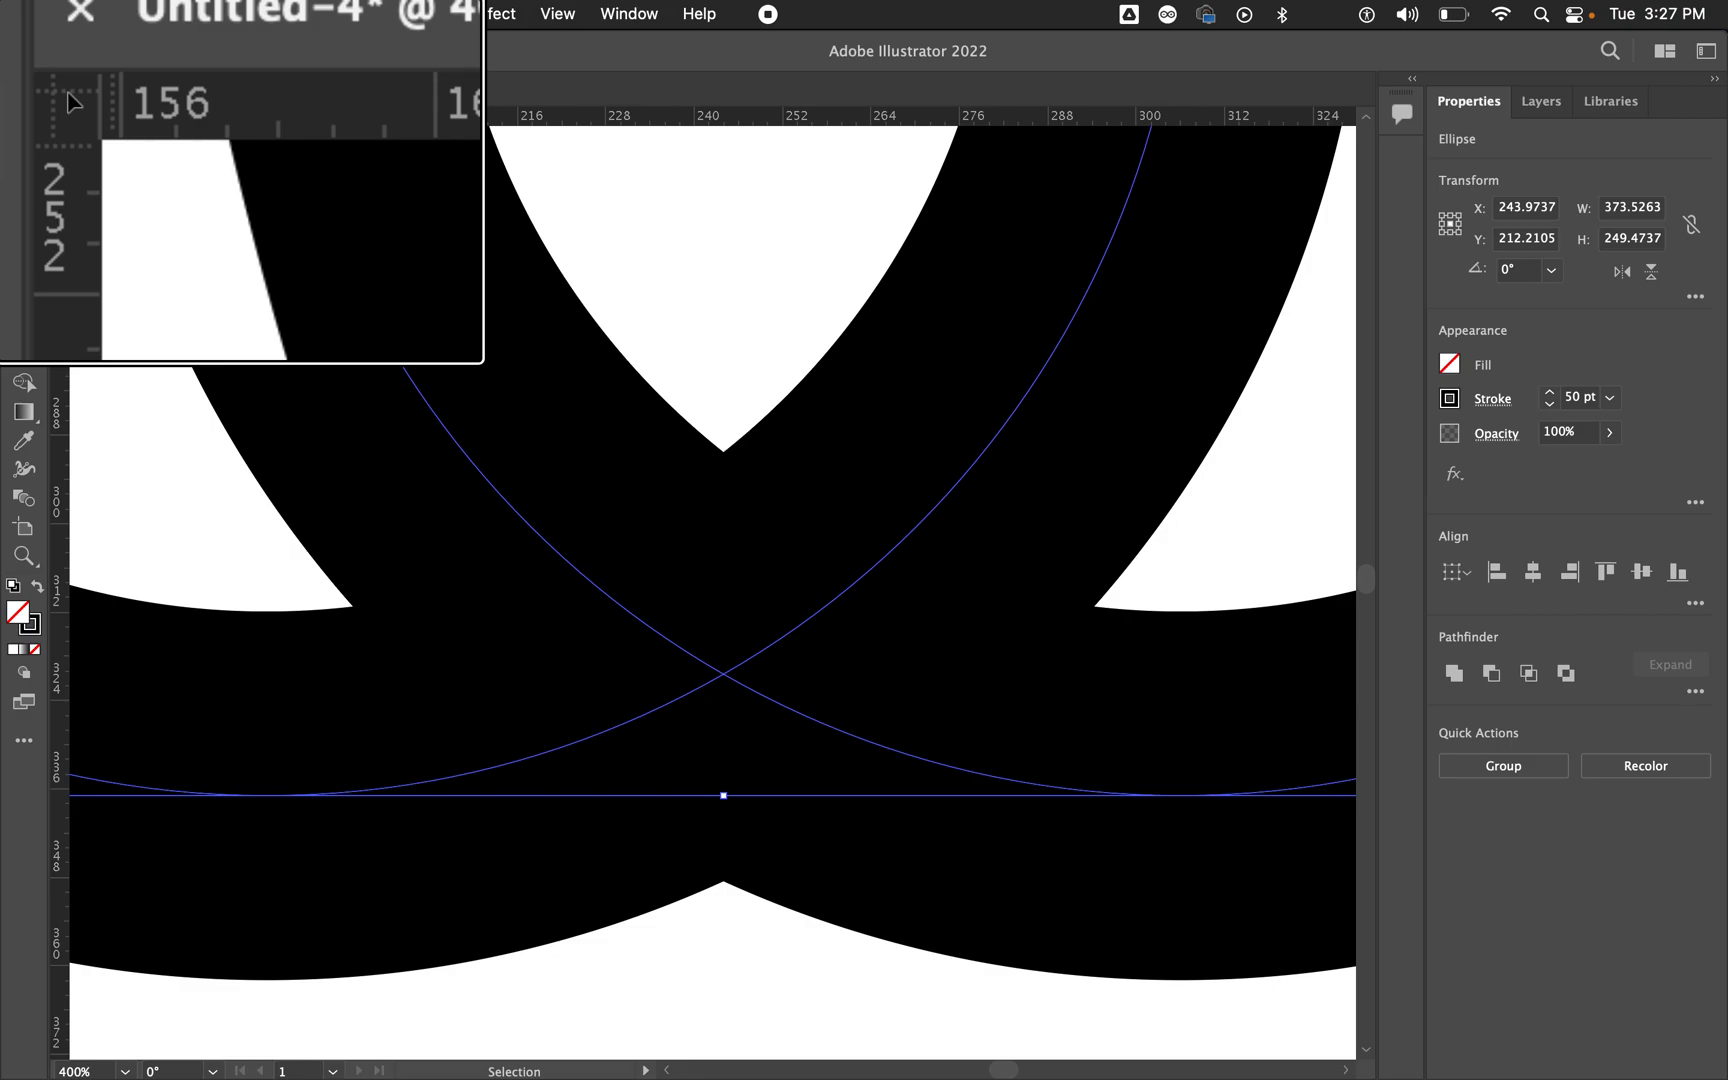
pyautogui.moveTo(55, 114); pyautogui.dragTo(725, 673)
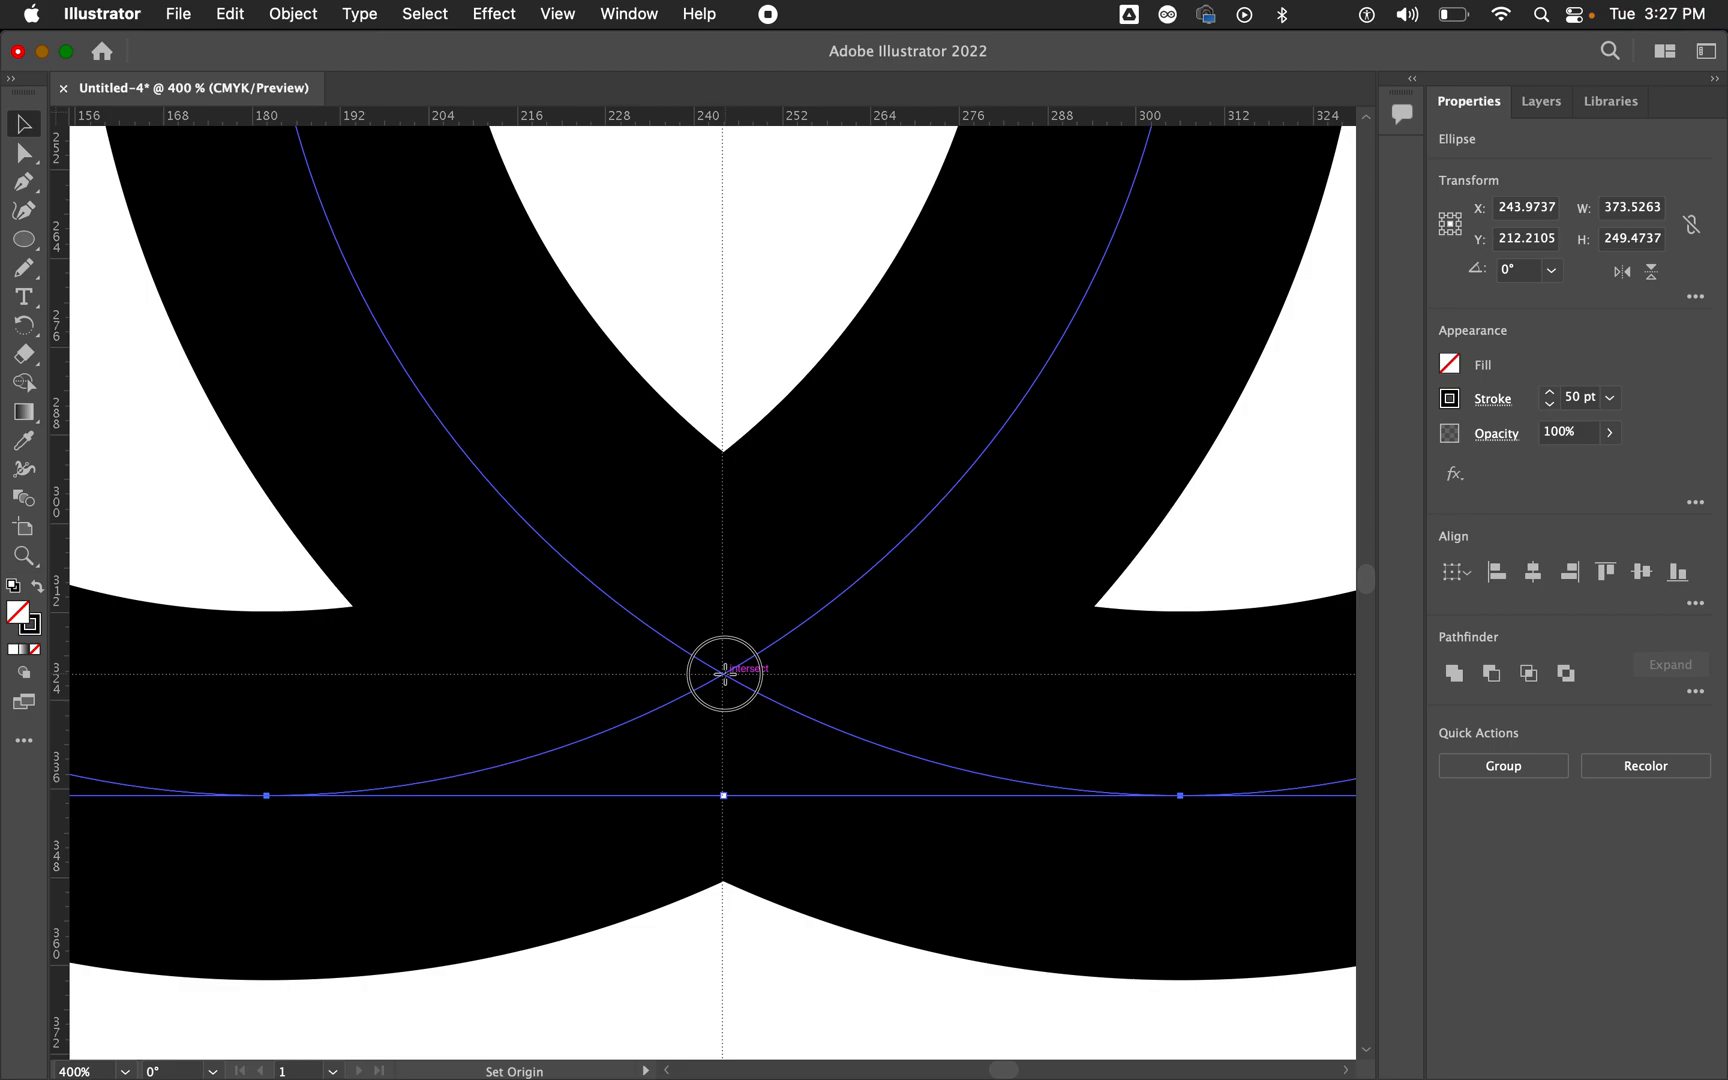
# Step: Place a vertical and a horizontal guide that cross at the lower intersection of the two circle paths
pyautogui.moveTo(725, 673); pyautogui.dragTo(725, 673)
pyautogui.moveTo(725, 673); pyautogui.dragTo(725, 674)
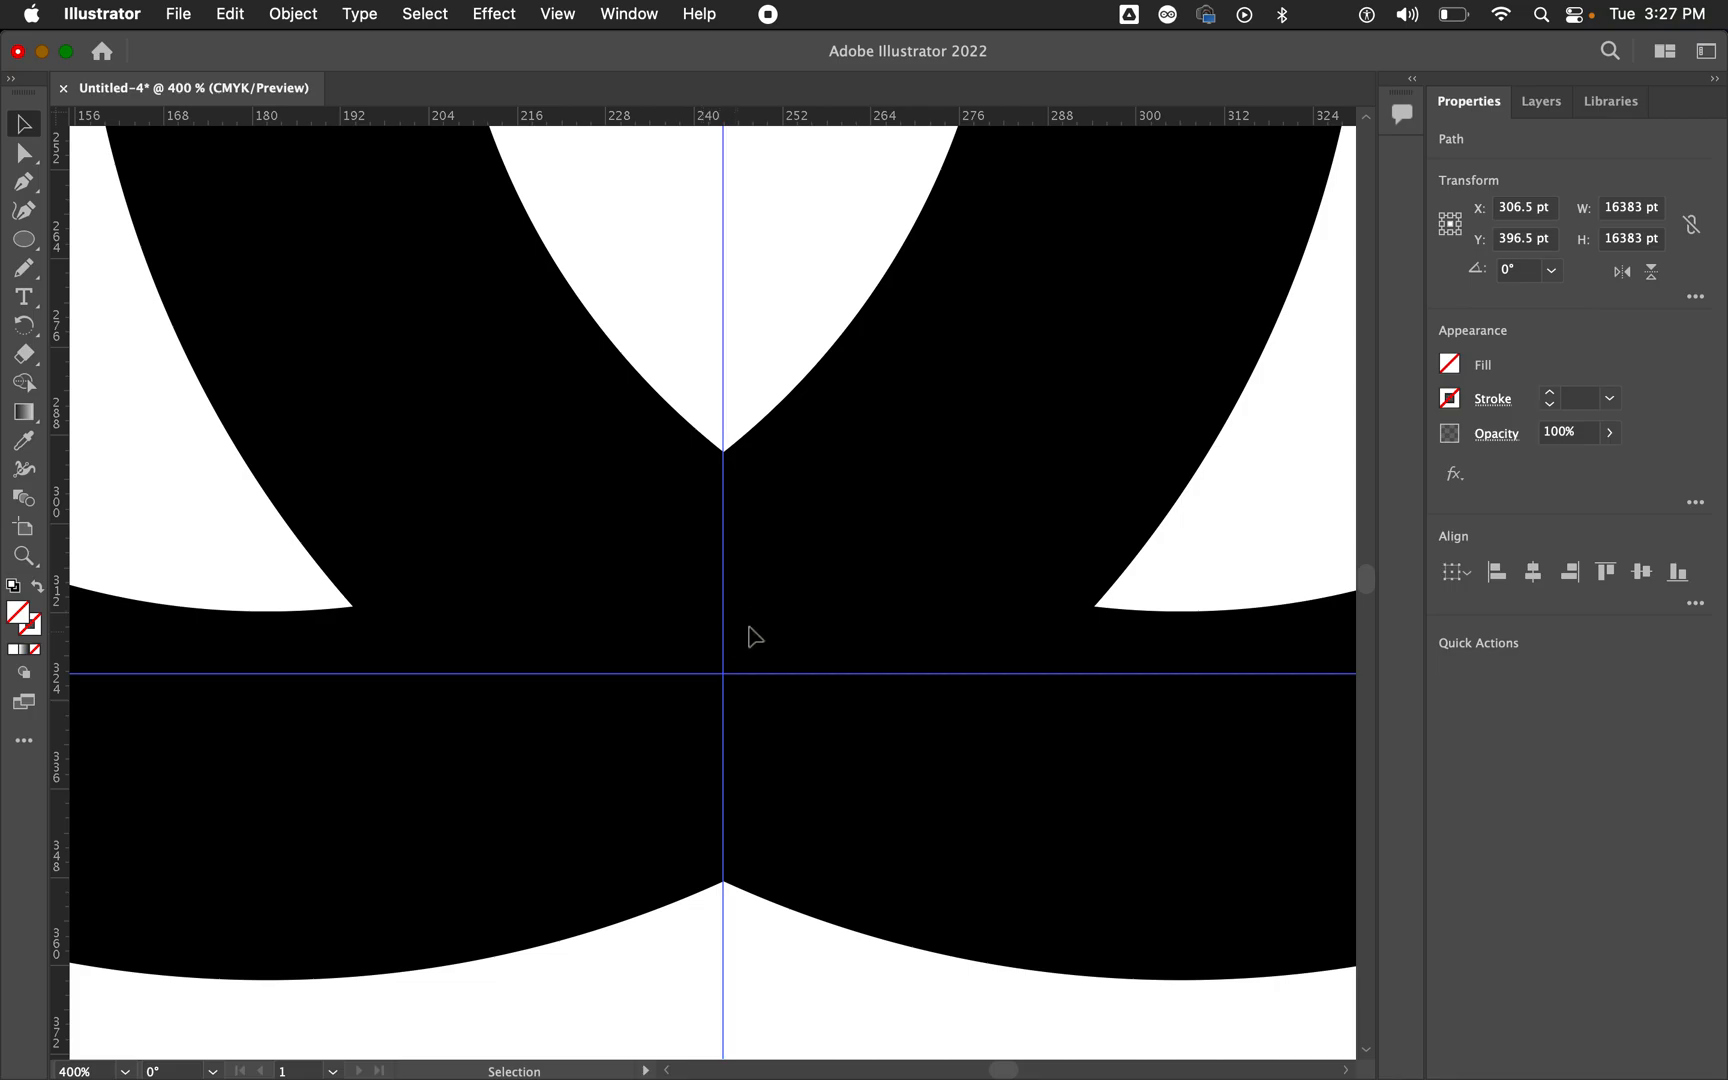
# Step: Duplicate the right circle about 62 pt left and 108 pt down so the copy's centre snaps to the guide intersection
pyautogui.press('super+minus')
pyautogui.press('super+minus')
pyautogui.press('super+minus')
pyautogui.press('super+minus')
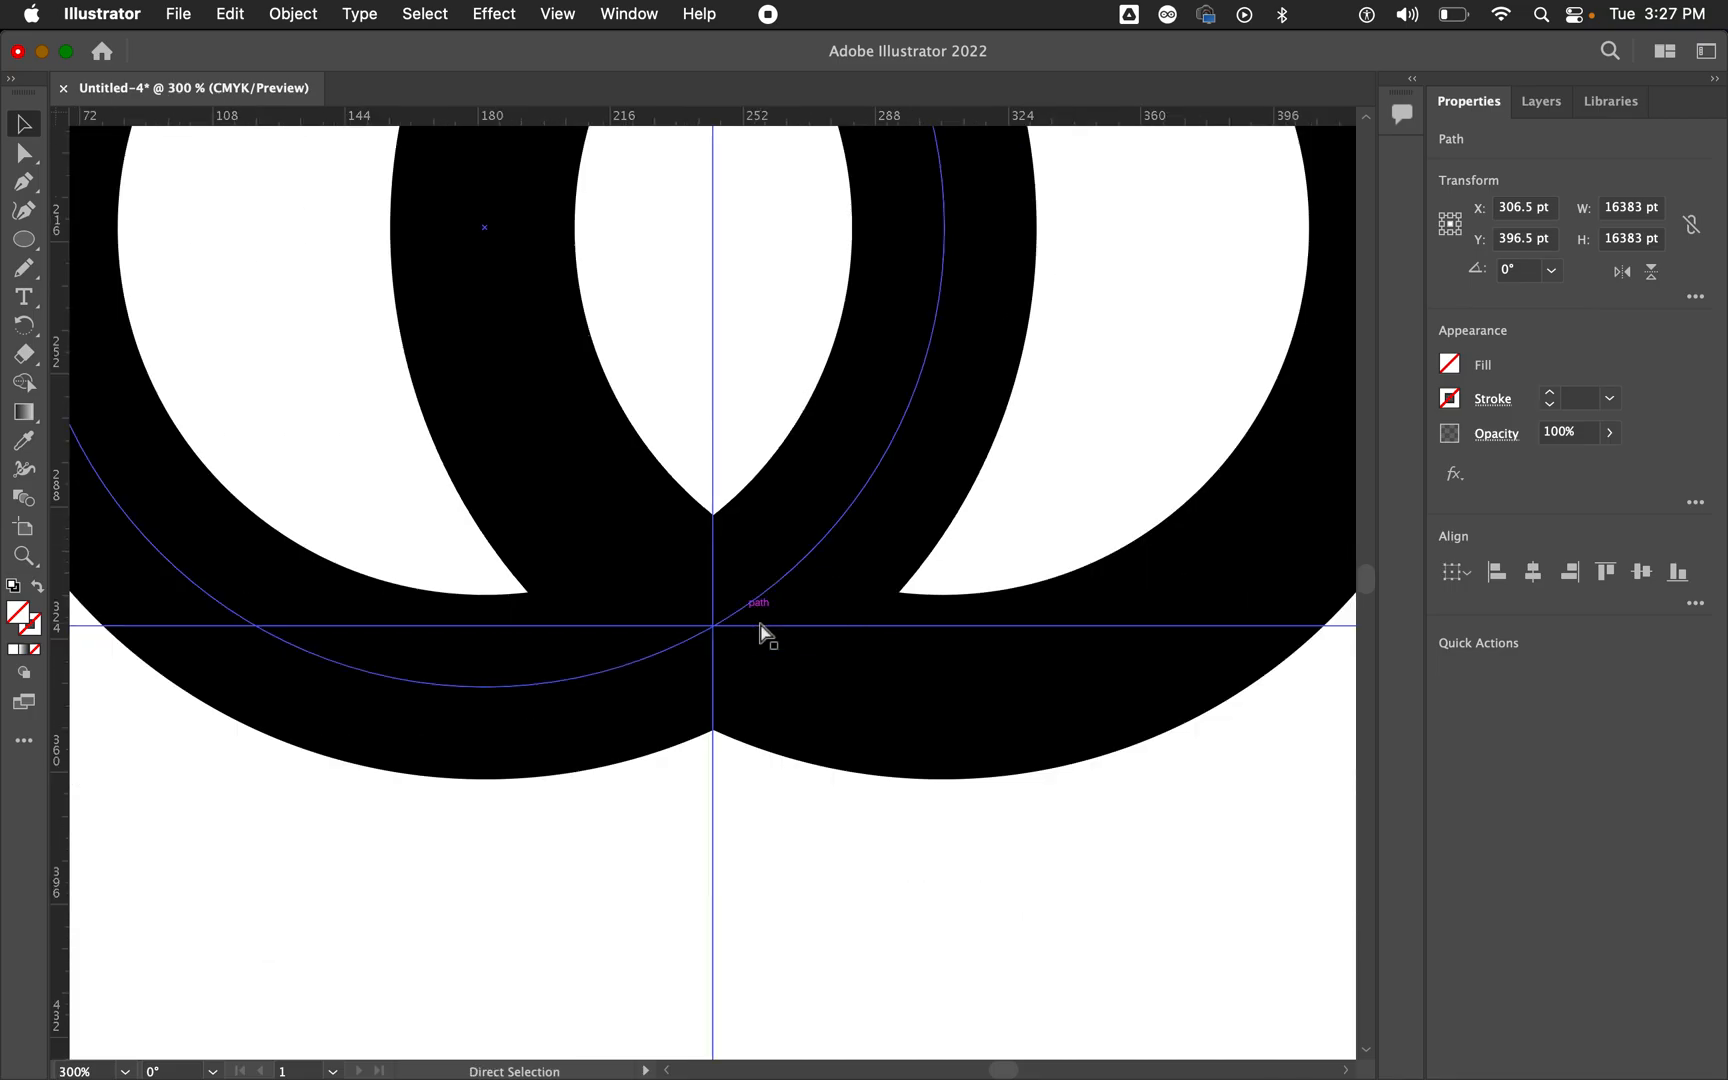
pyautogui.scroll(3, 760, 622)
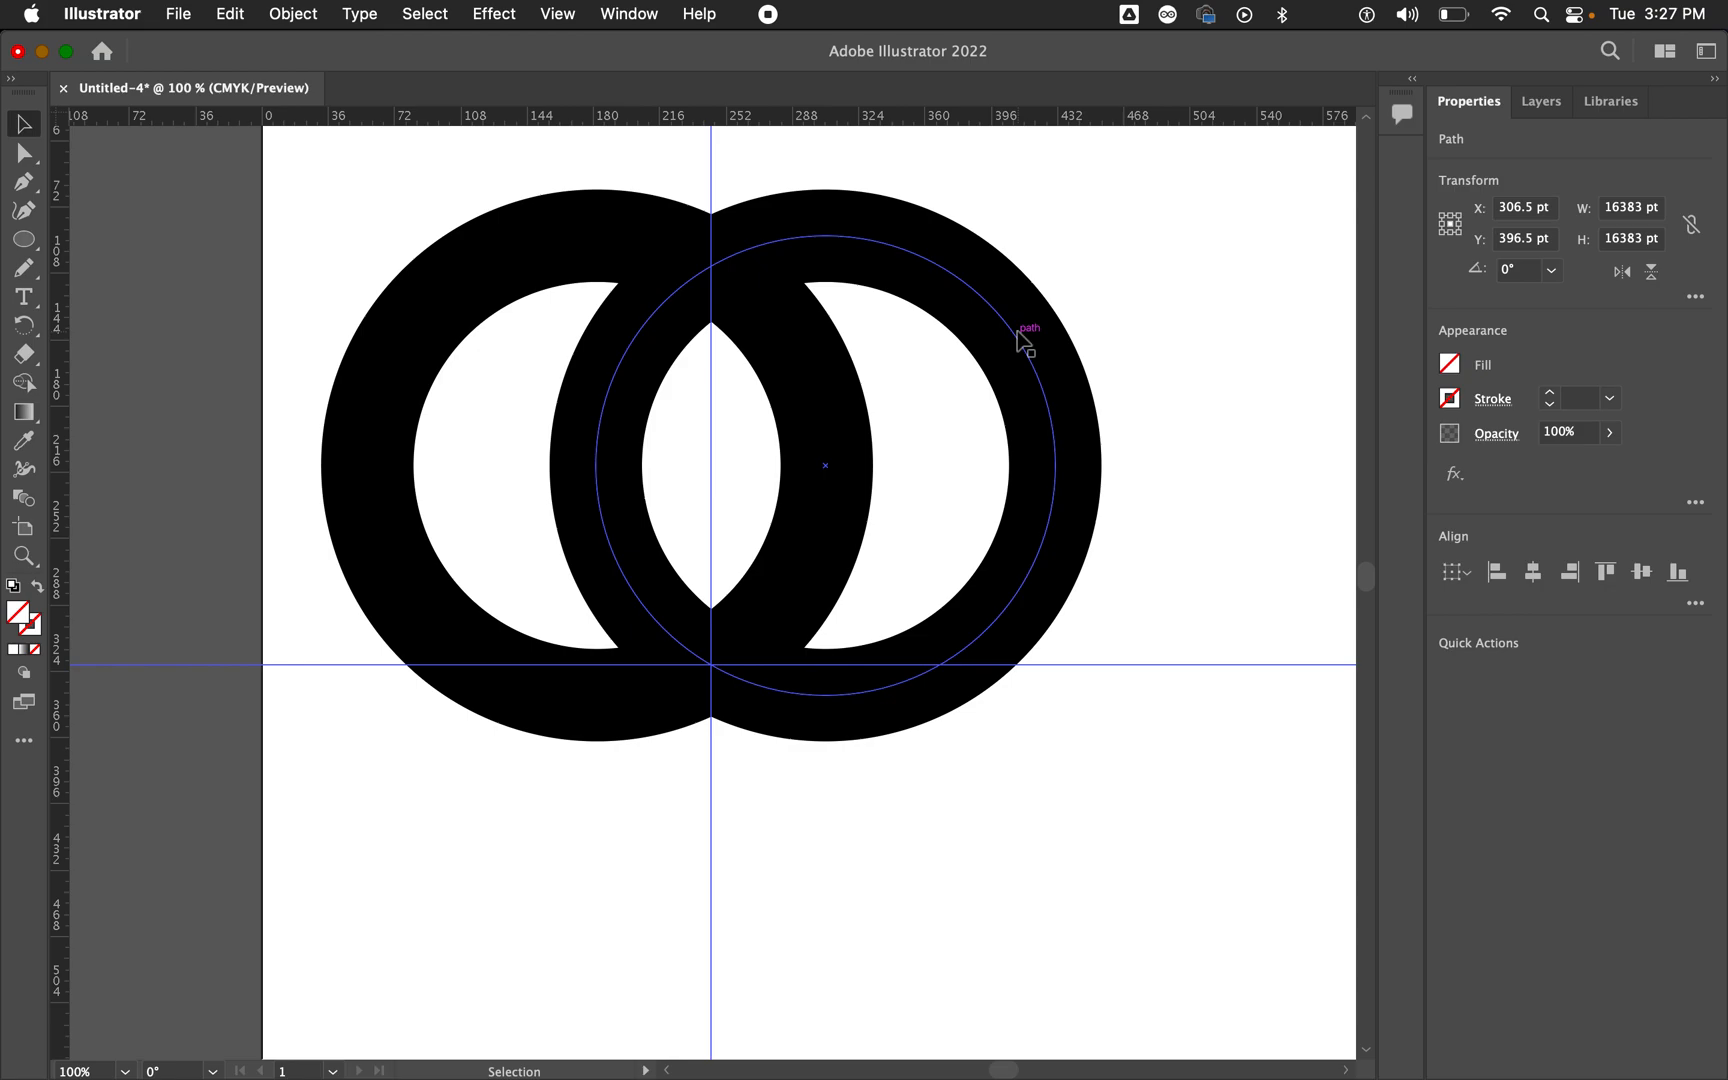
pyautogui.click(1018, 334)
pyautogui.moveTo(1018, 334); pyautogui.dragTo(904, 543)
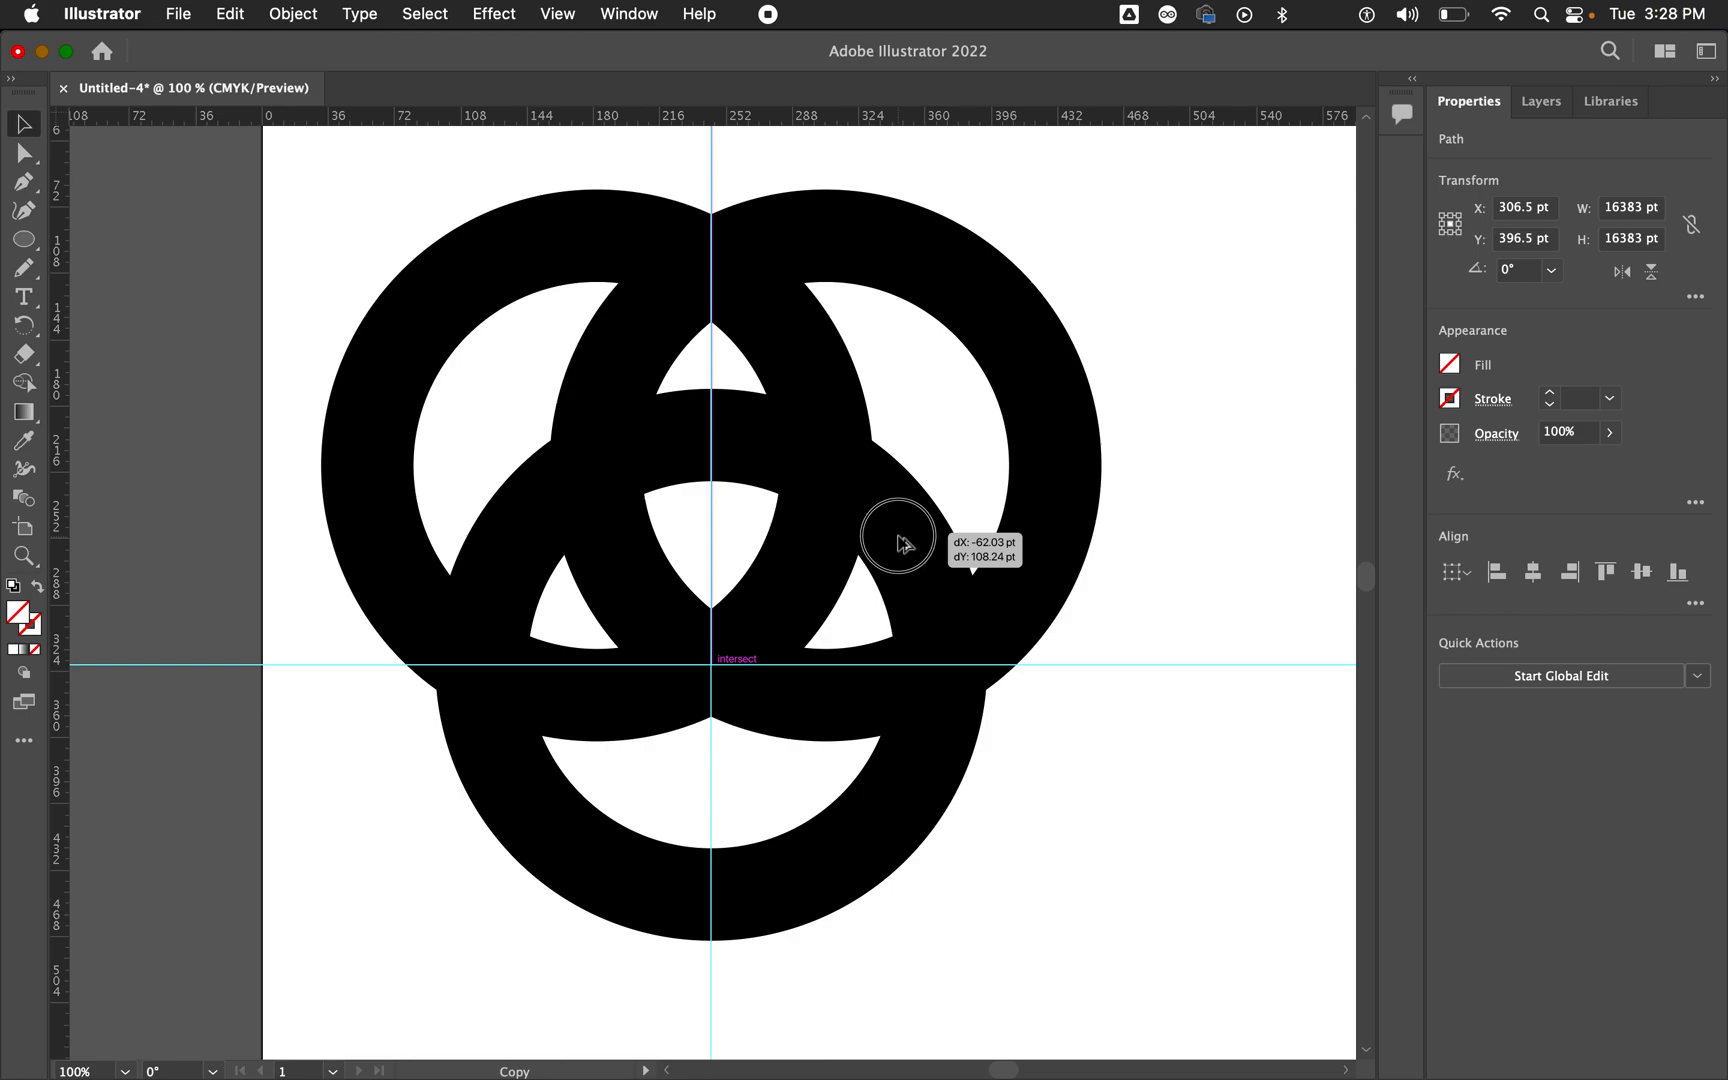
pyautogui.moveTo(898, 543); pyautogui.dragTo(899, 544)
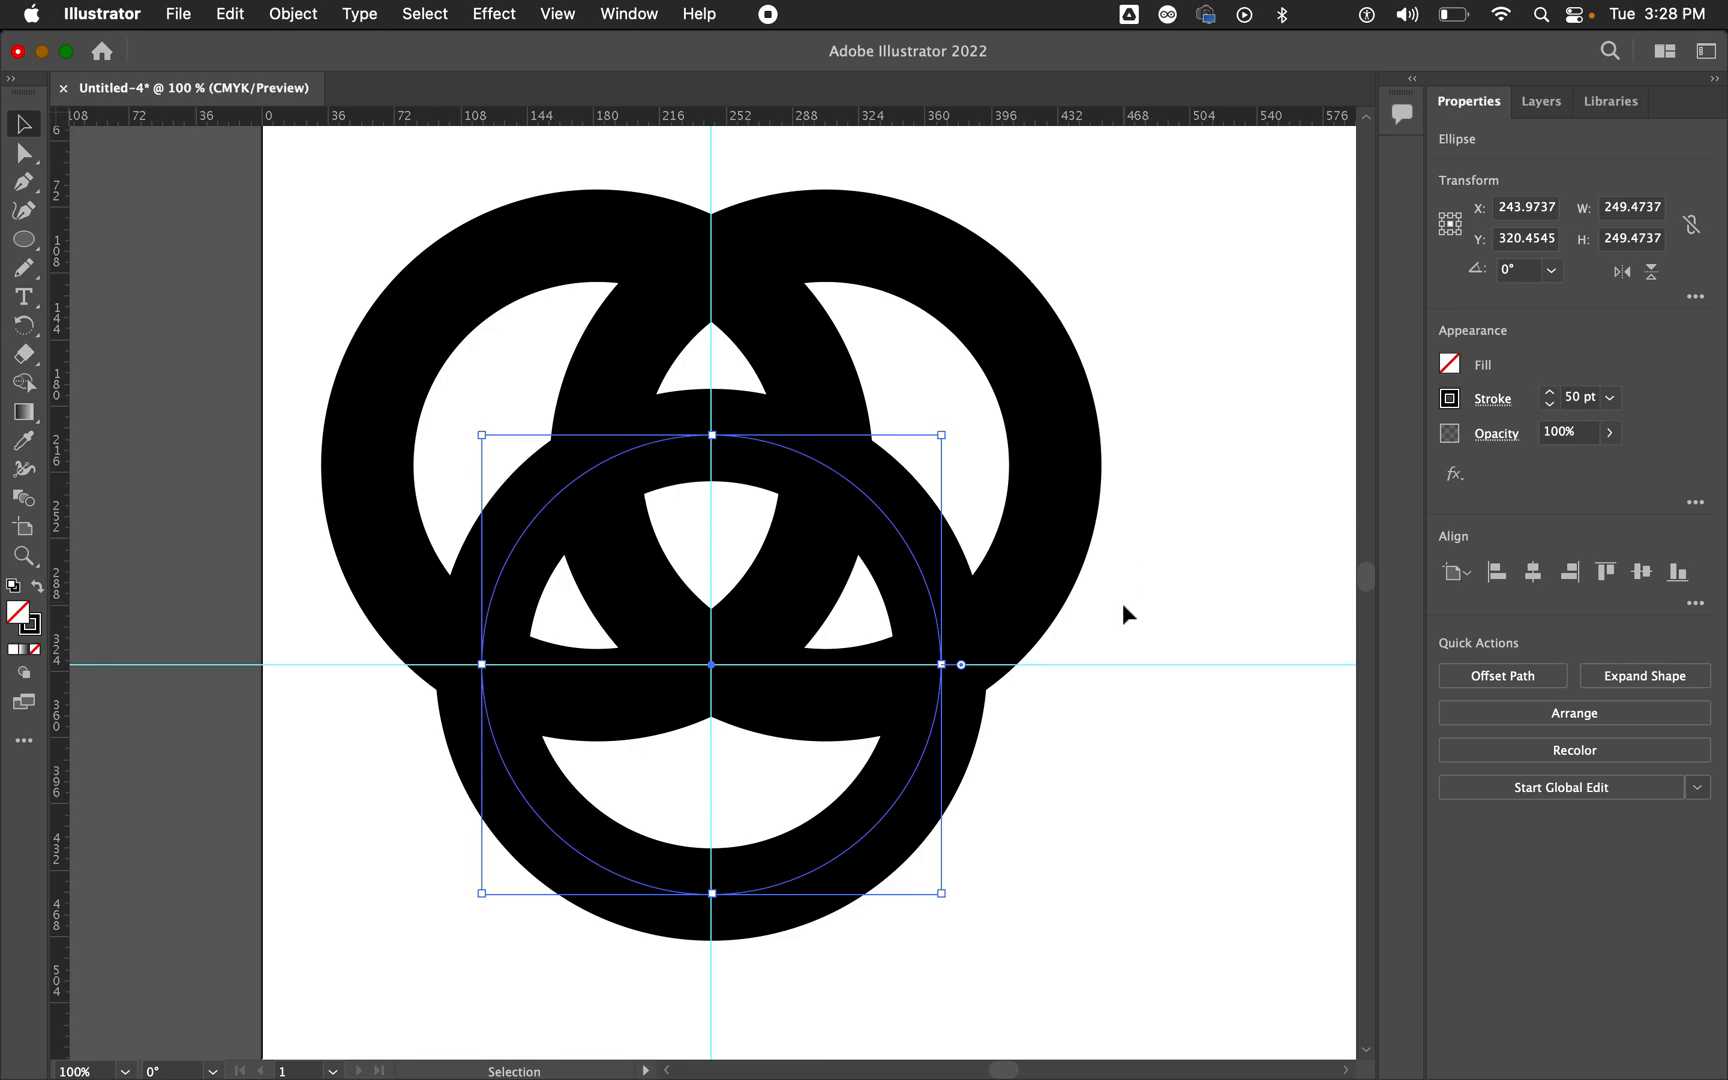
# Step: Delete the horizontal and vertical guides and hide the document rulers
pyautogui.click(1081, 663)
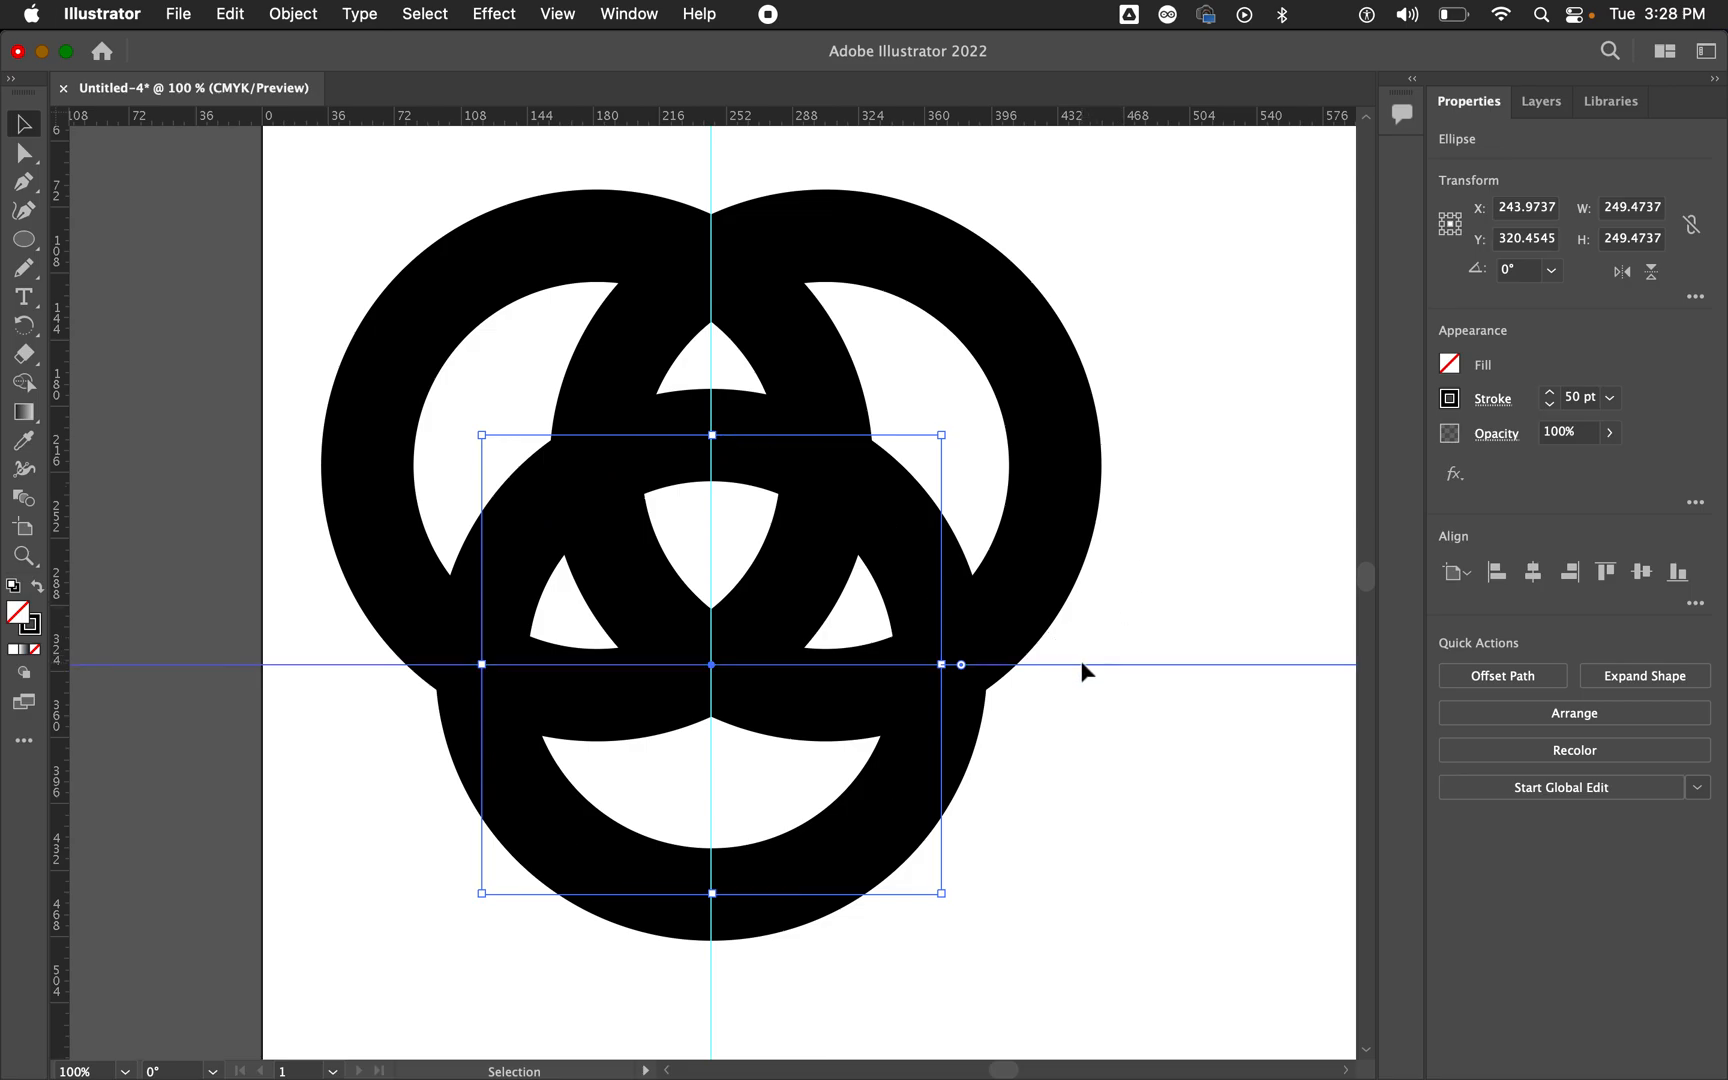
pyautogui.press('Delete')
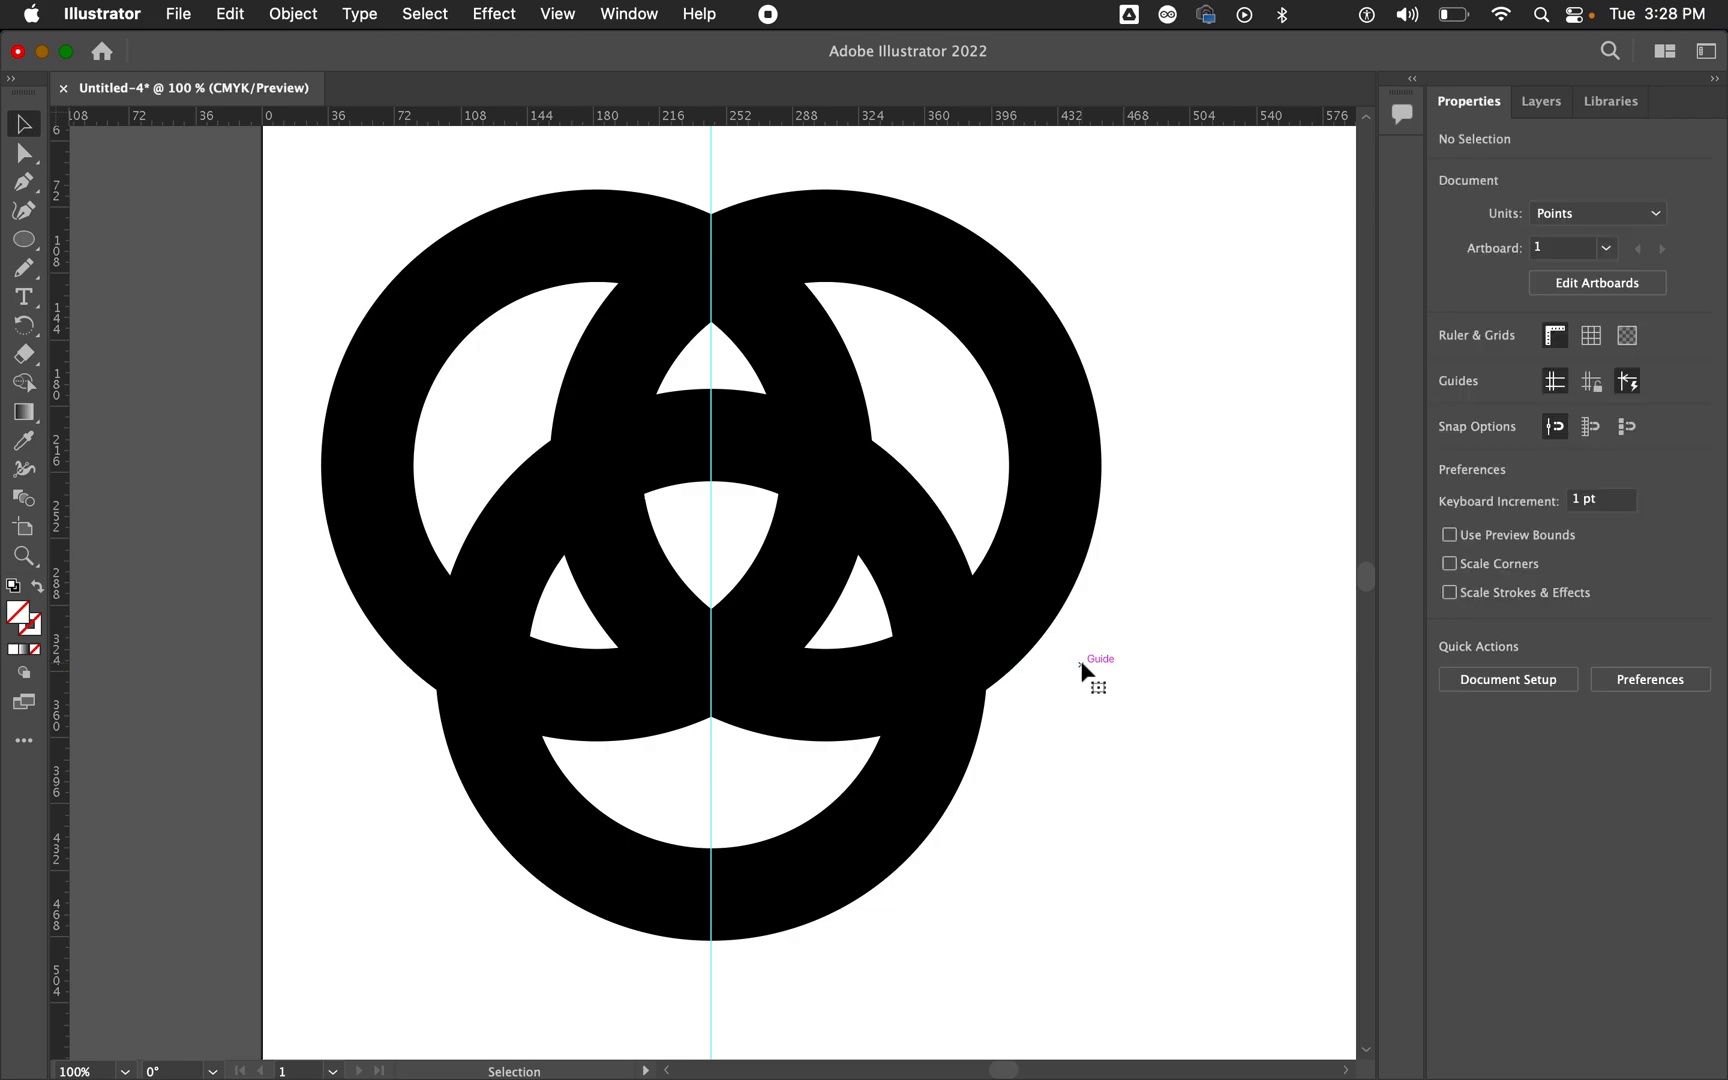
pyautogui.click(711, 553)
pyautogui.press('Delete')
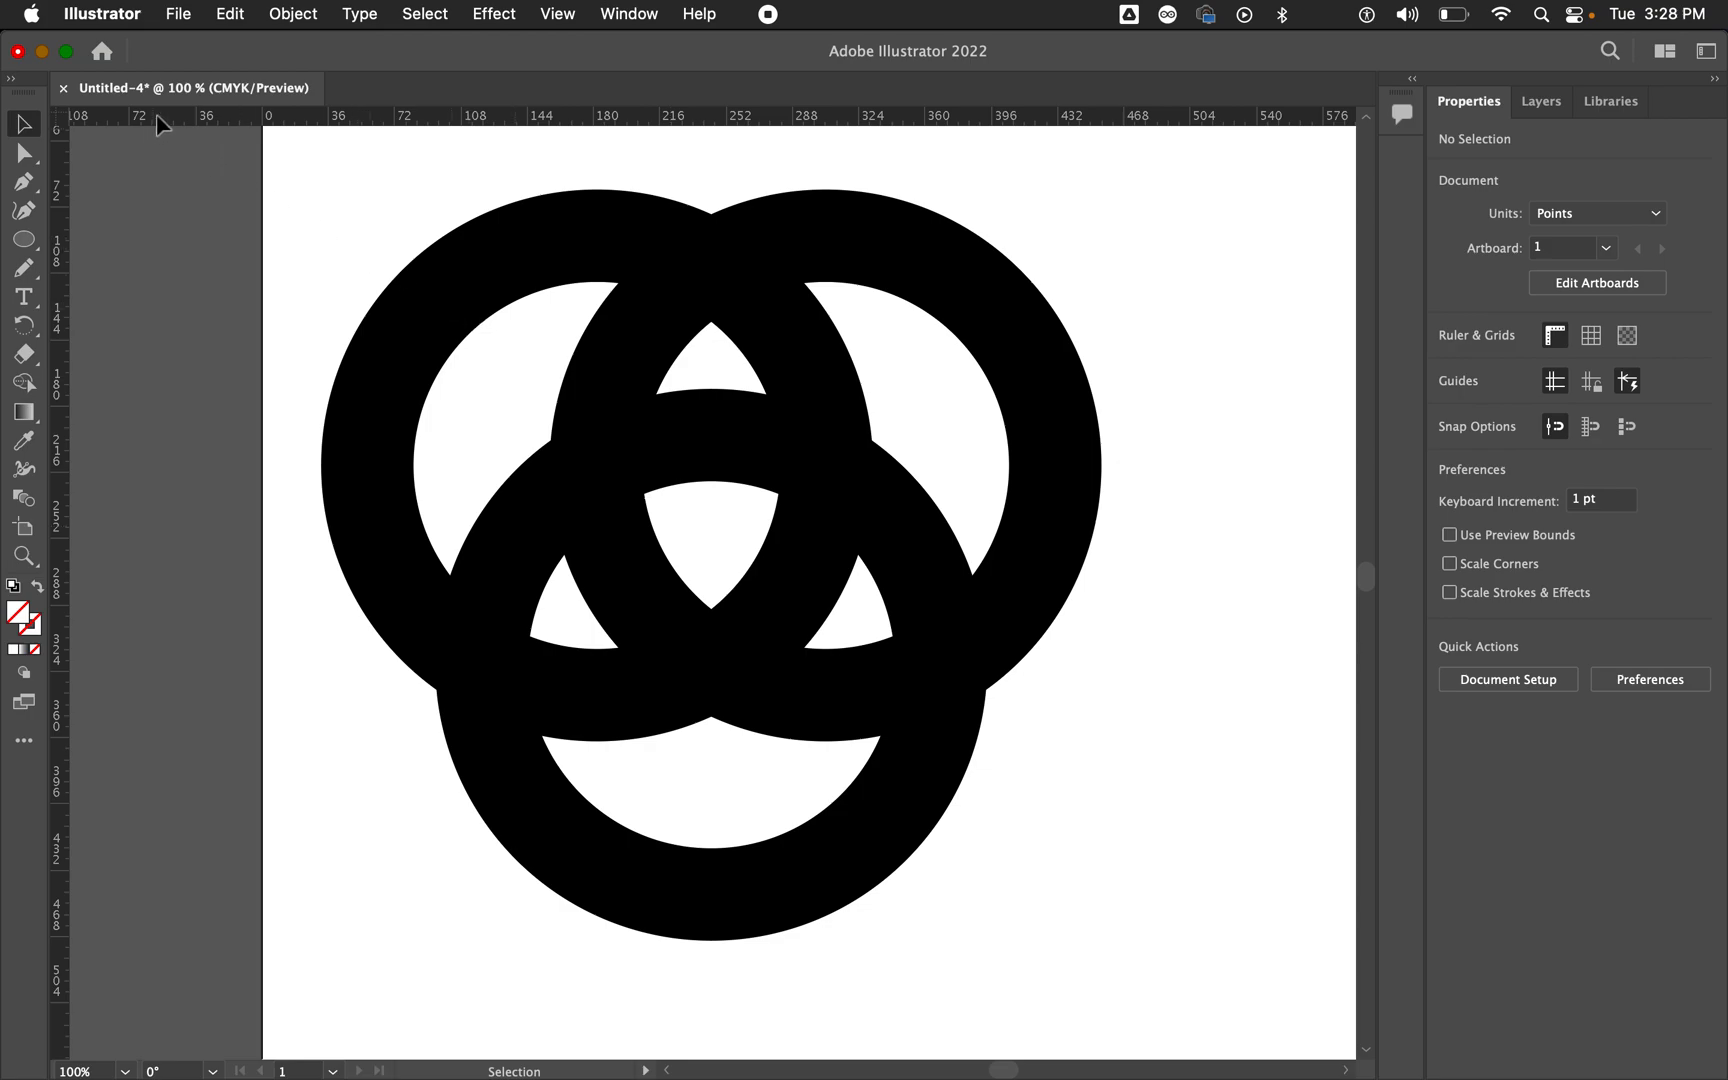
pyautogui.scroll(3, 331, 258)
pyautogui.hscroll(4, 331, 258)
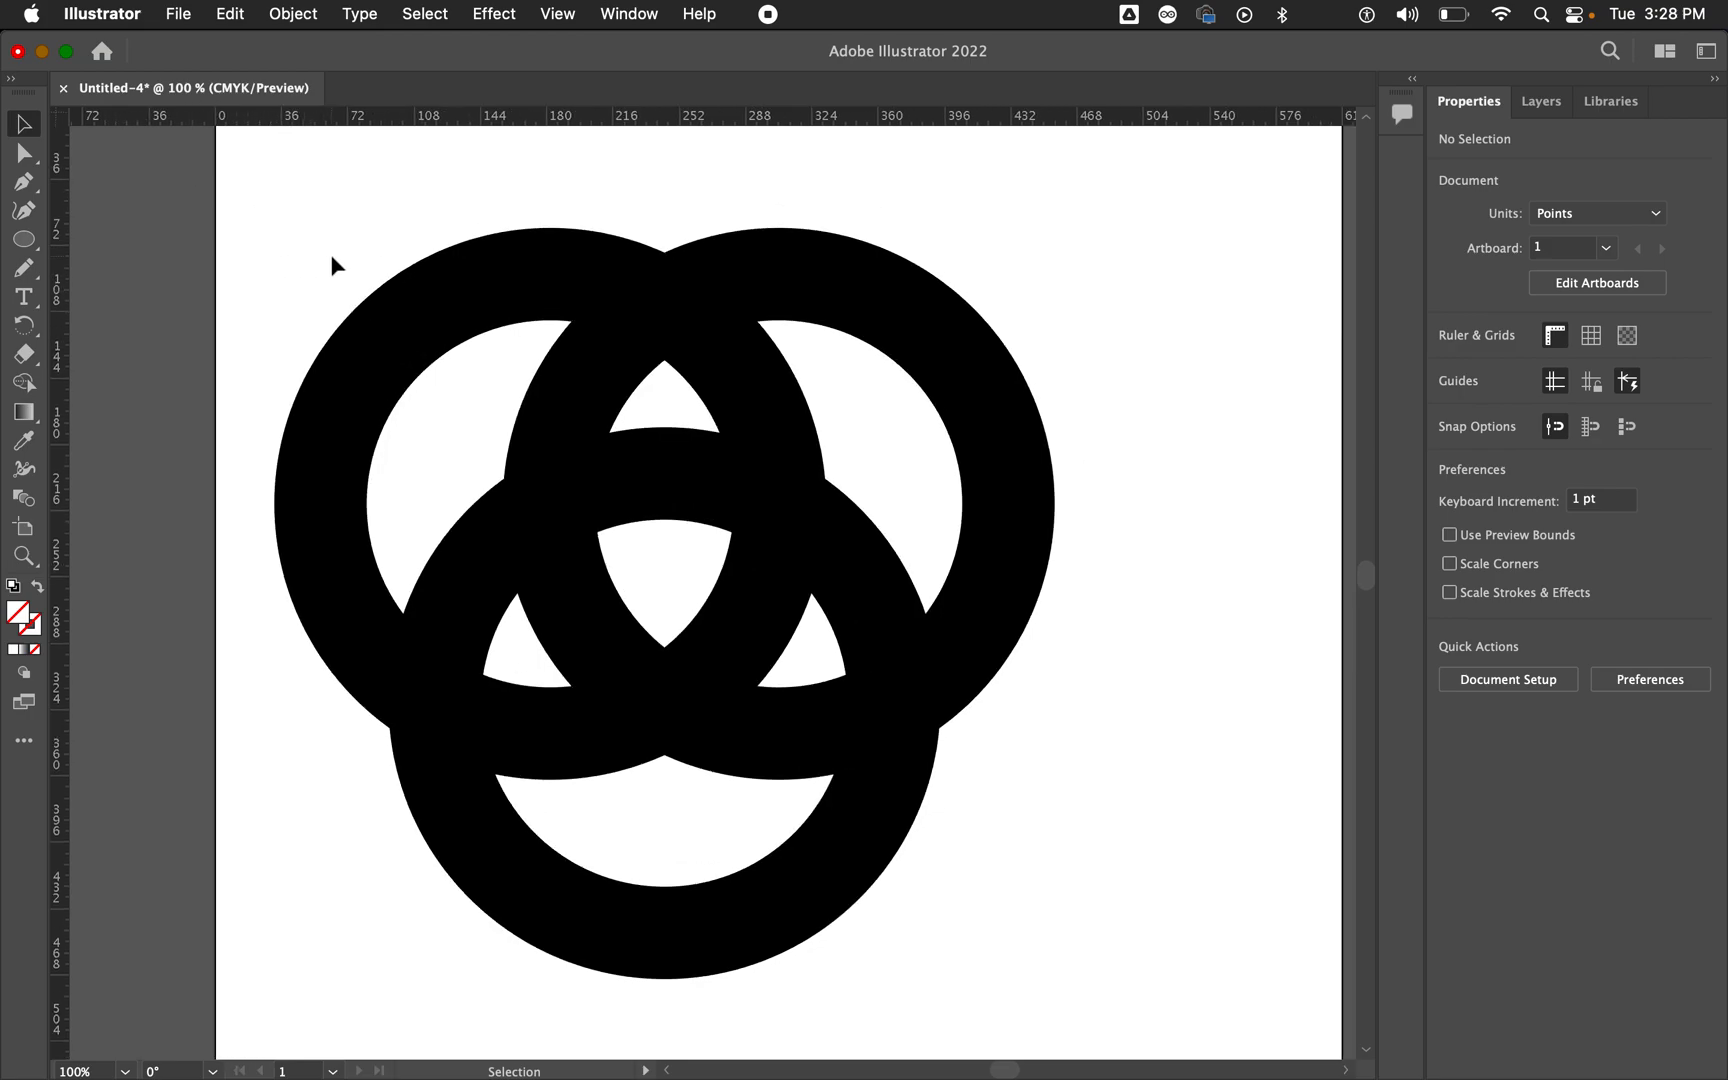
pyautogui.press('a')
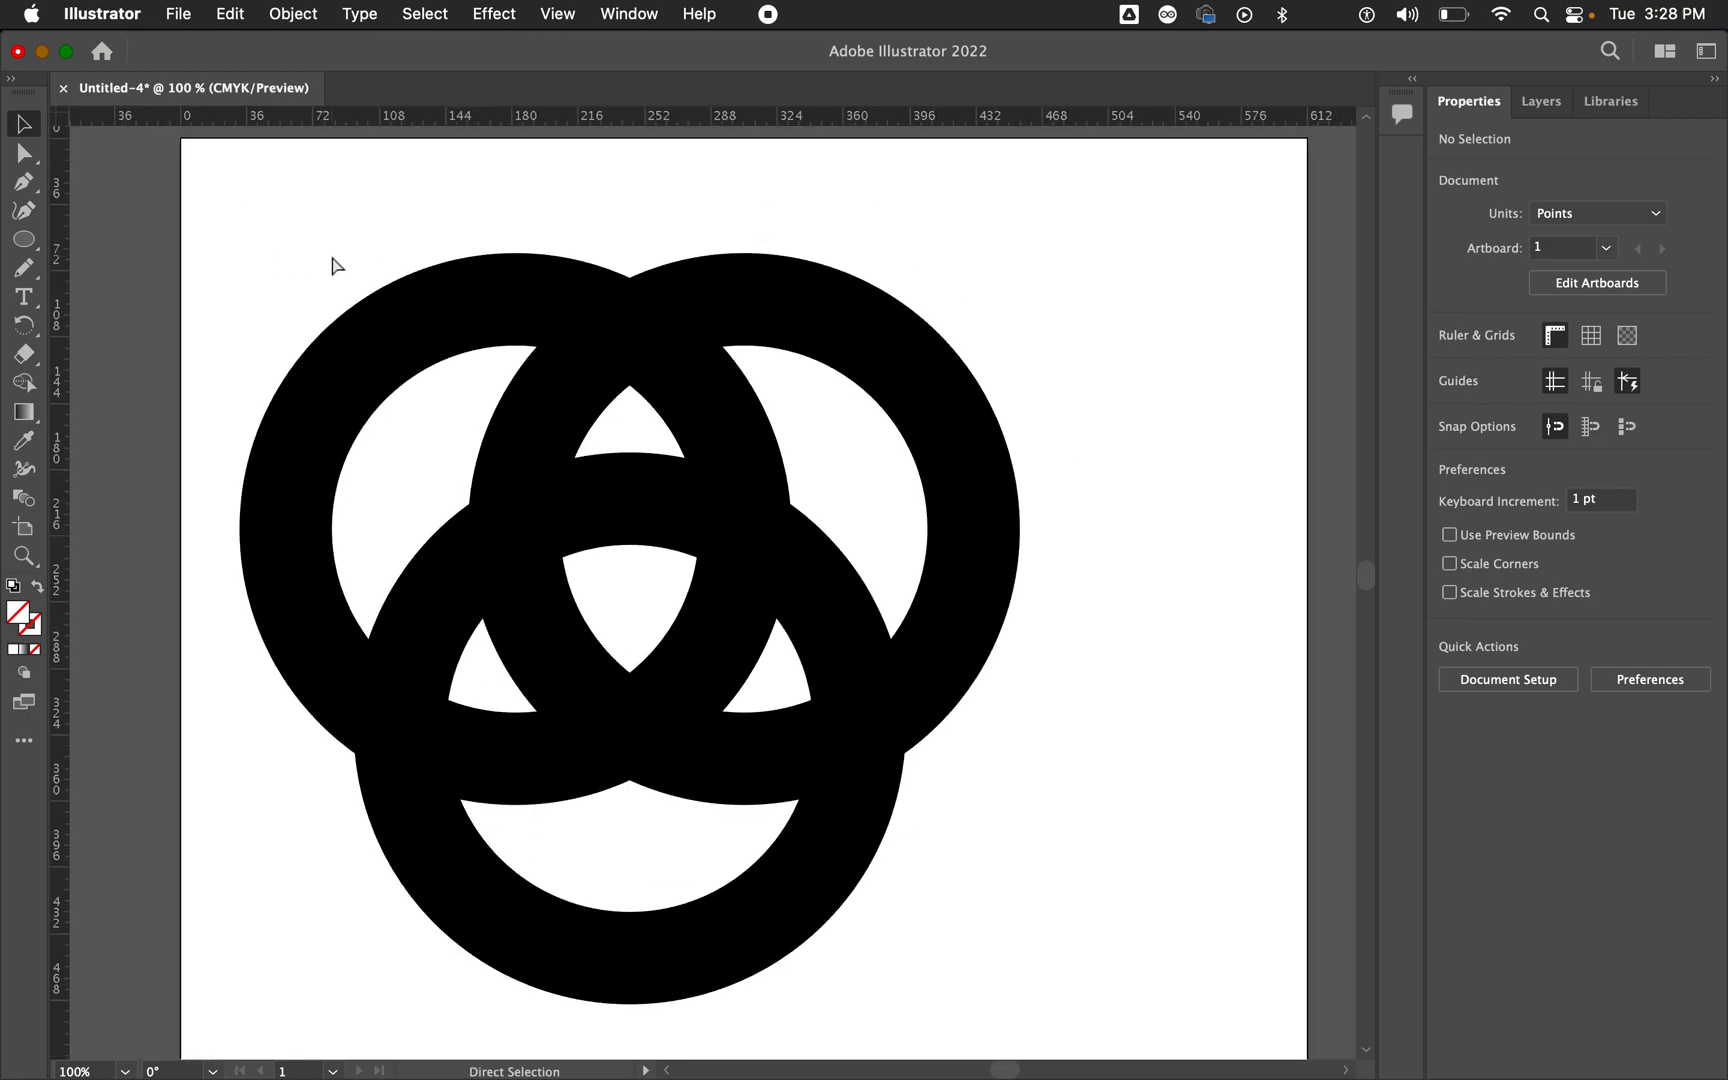
pyautogui.press('super+r')
pyautogui.press('v')
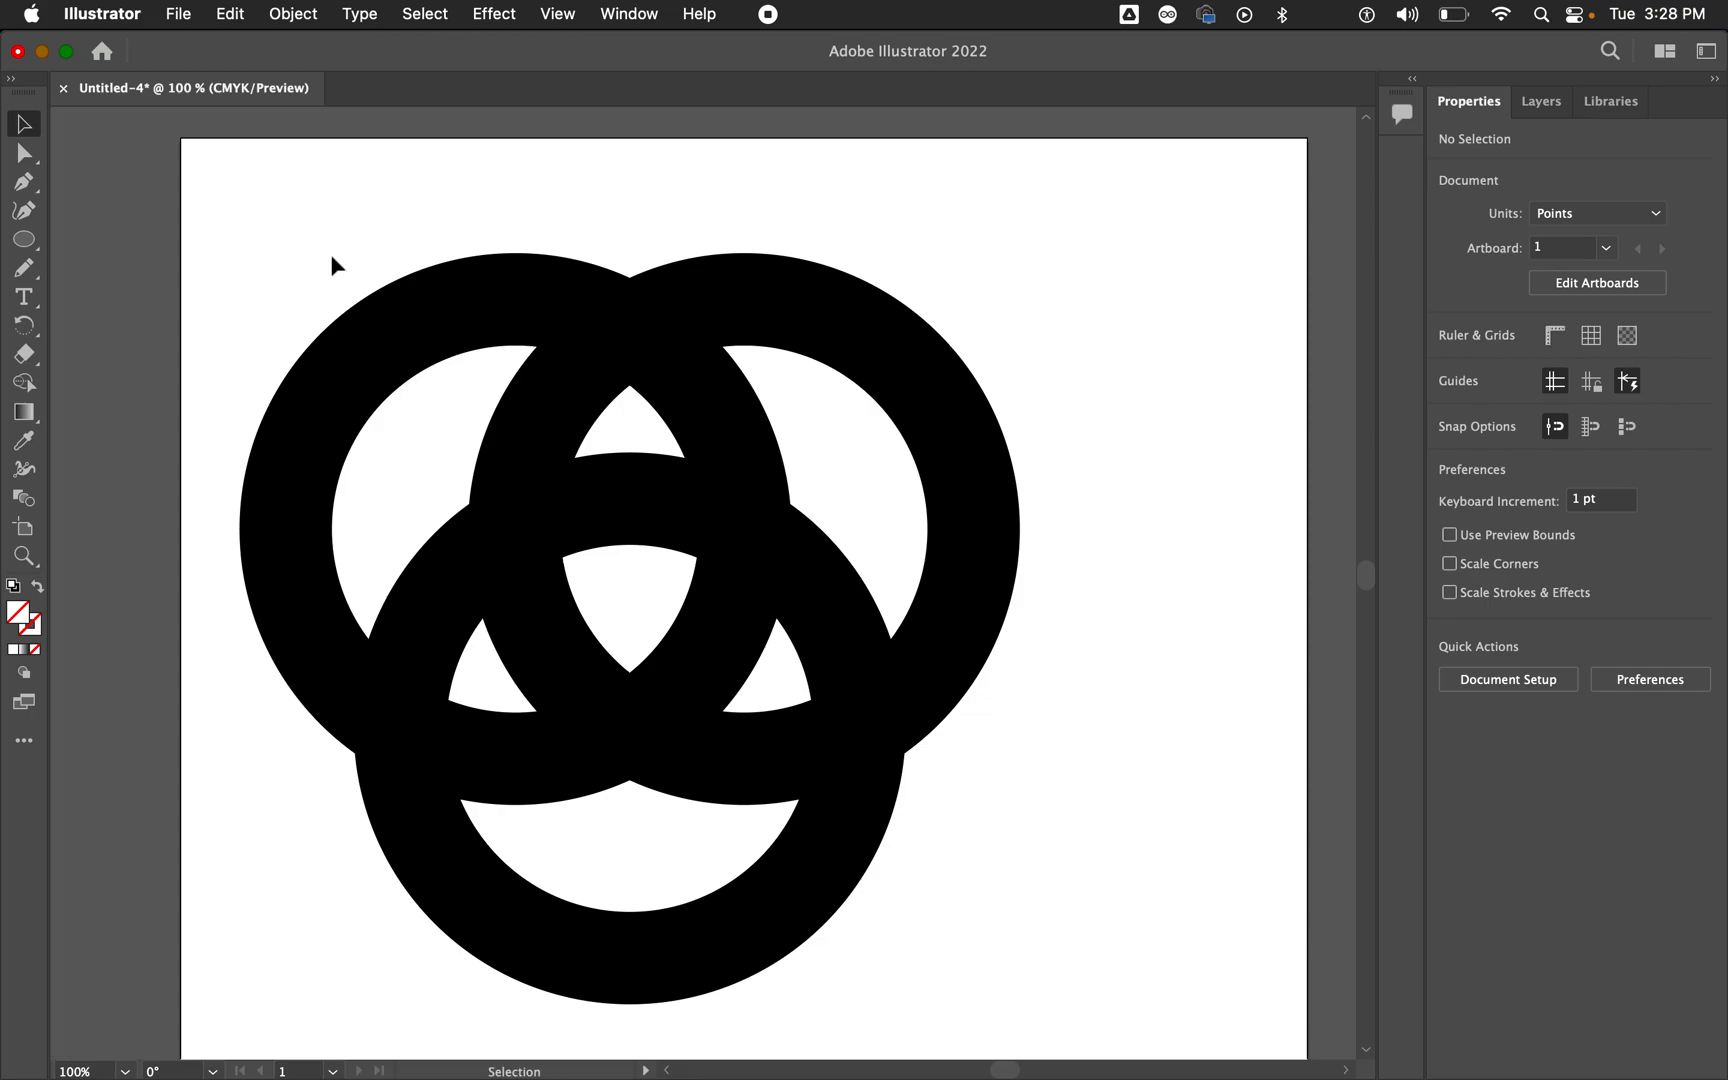
# Step: Select all three overlapping circles and expand only their strokes, with the Fill option off
pyautogui.scroll(-1, 332, 258)
pyautogui.hscroll(-2, 332, 258)
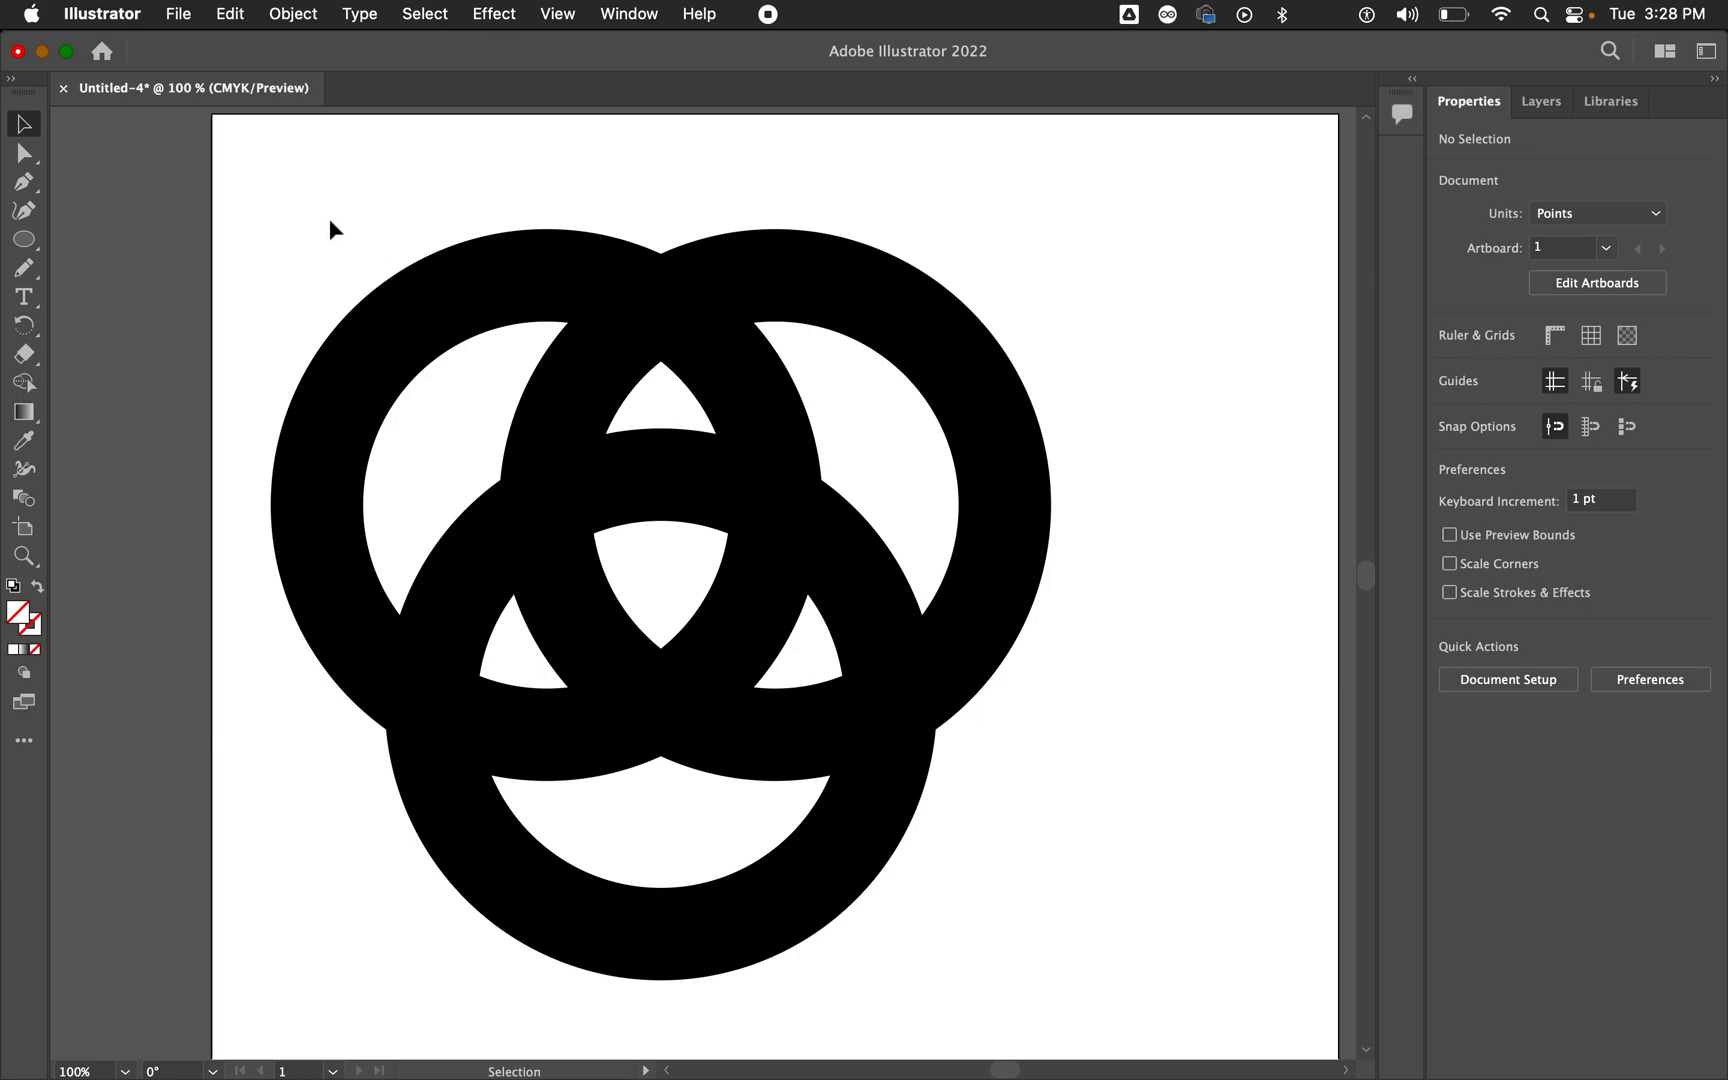
pyautogui.scroll(-1, 330, 223)
pyautogui.hscroll(-1, 330, 223)
pyautogui.moveTo(324, 185); pyautogui.dragTo(1089, 903)
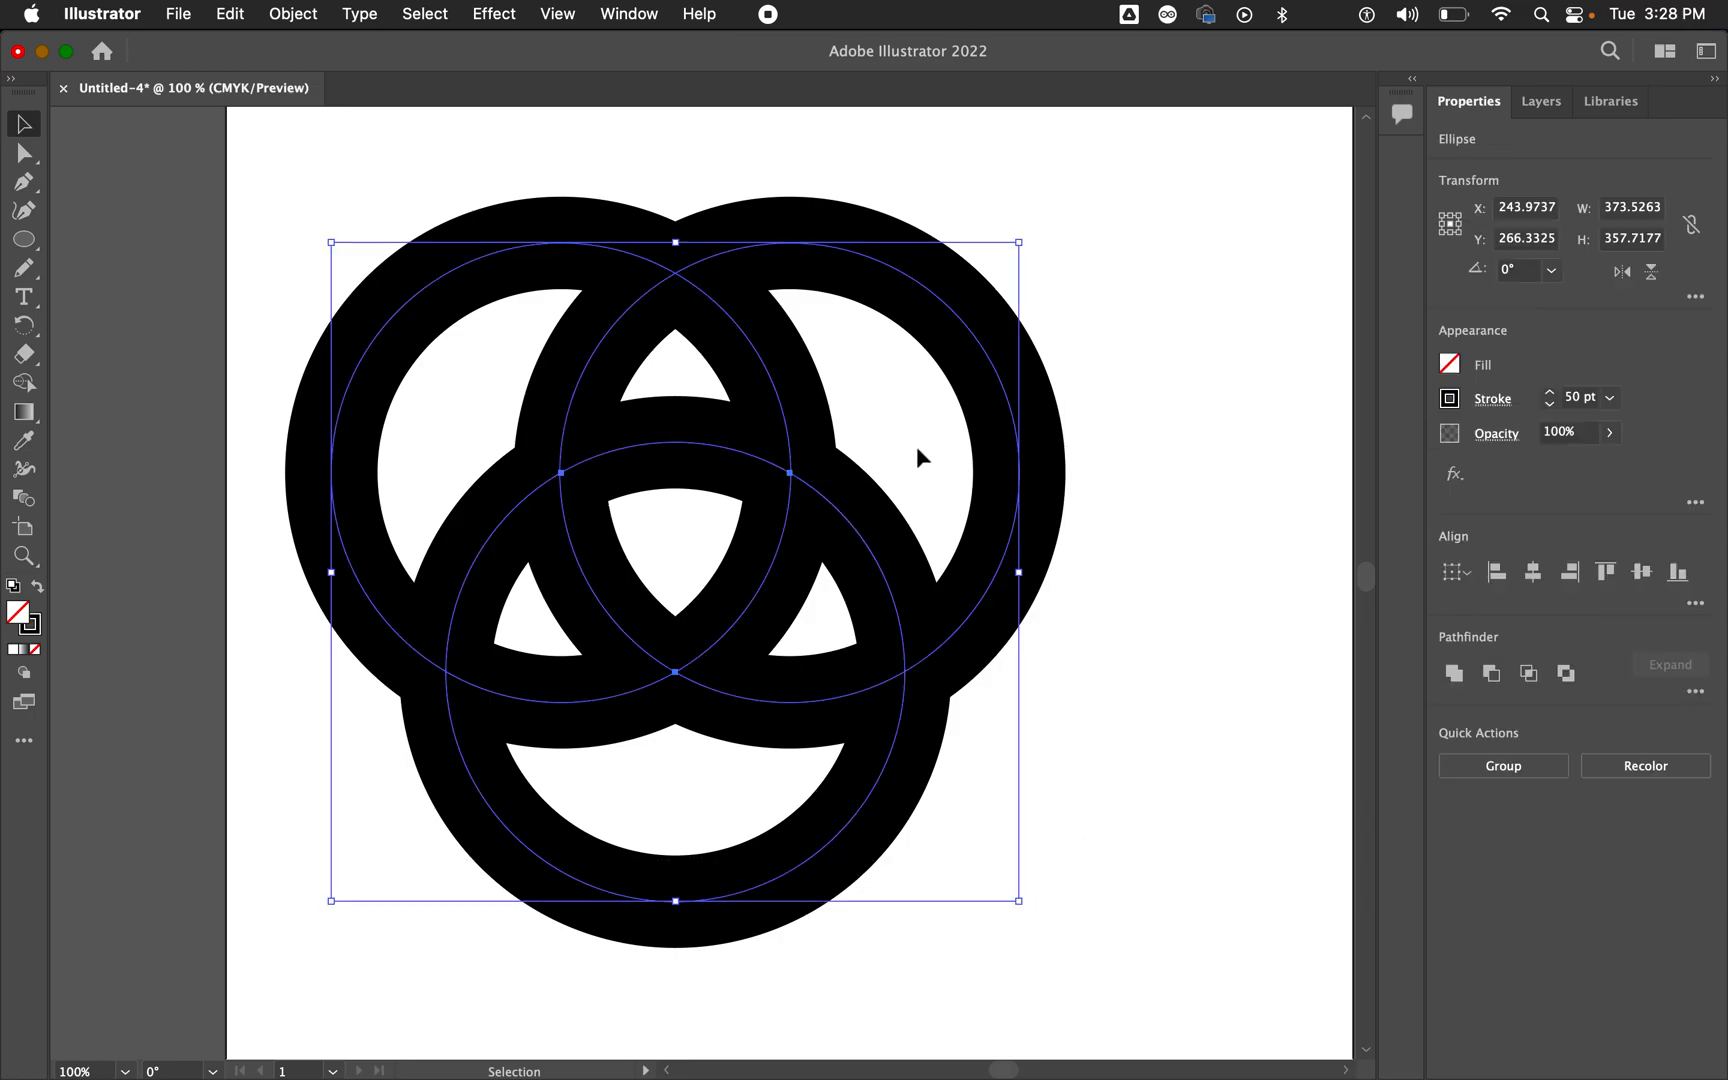
pyautogui.press('a')
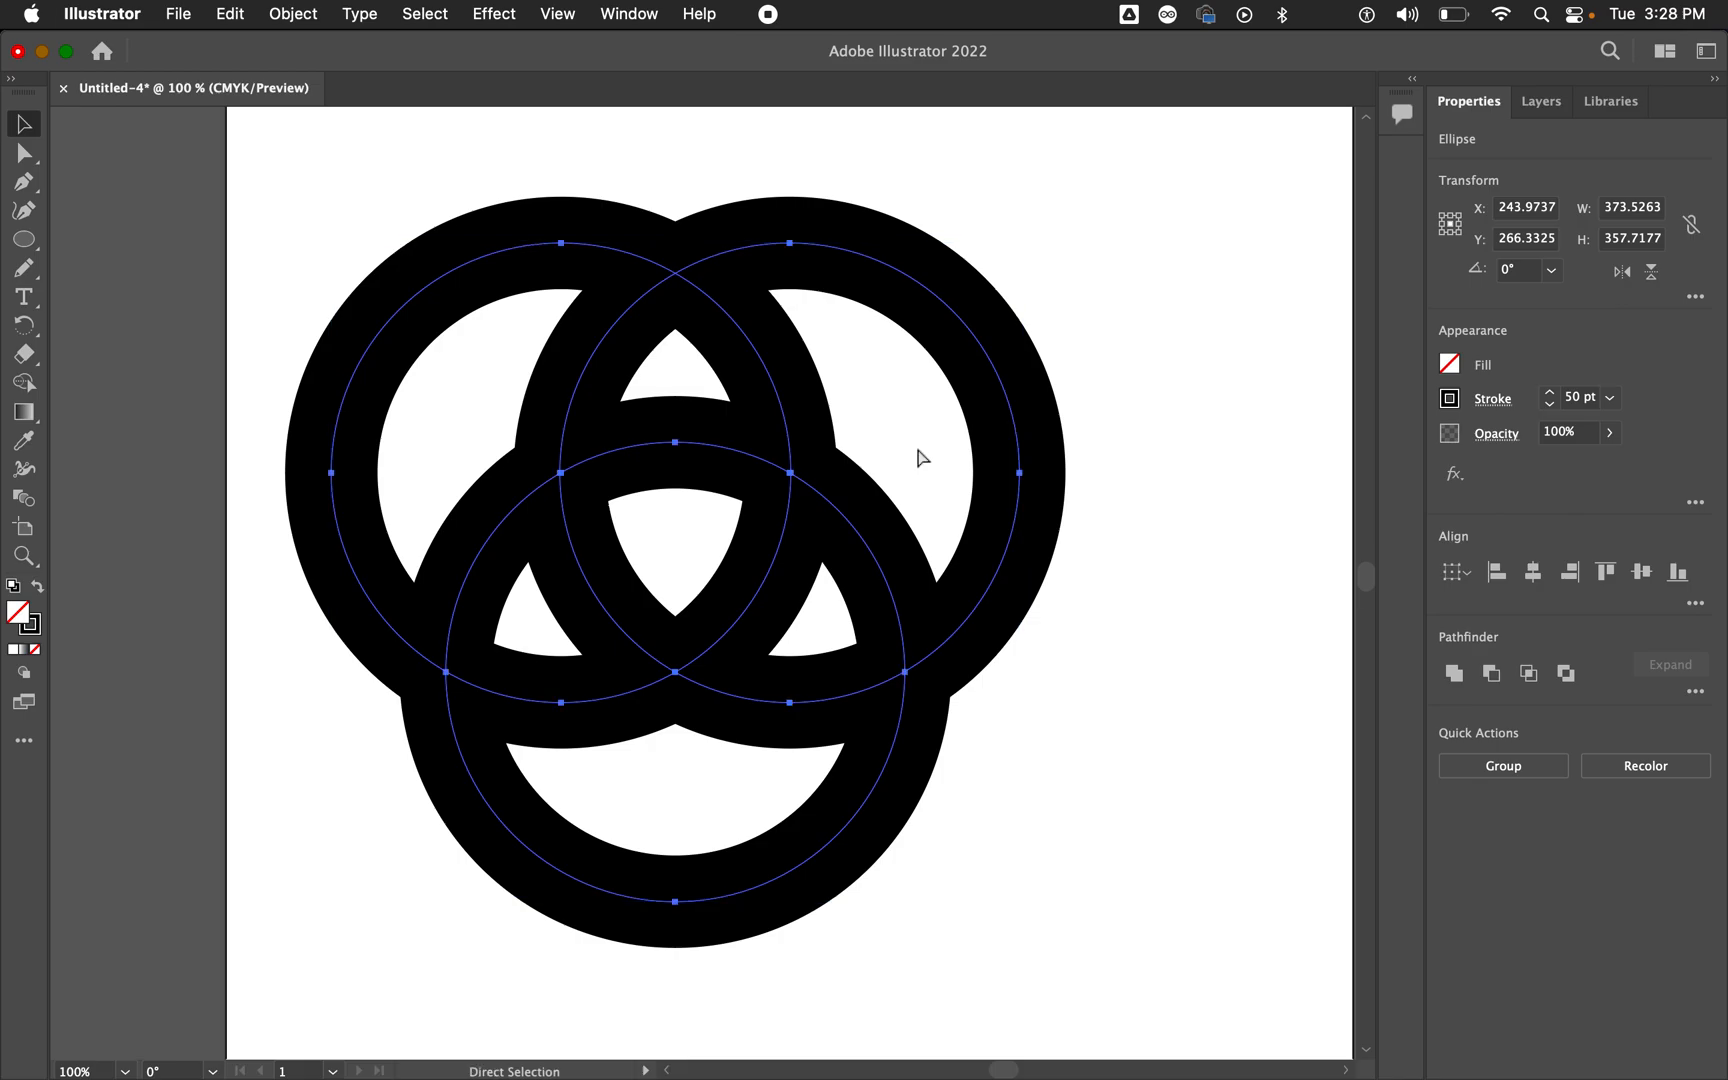
pyautogui.press('super+minus')
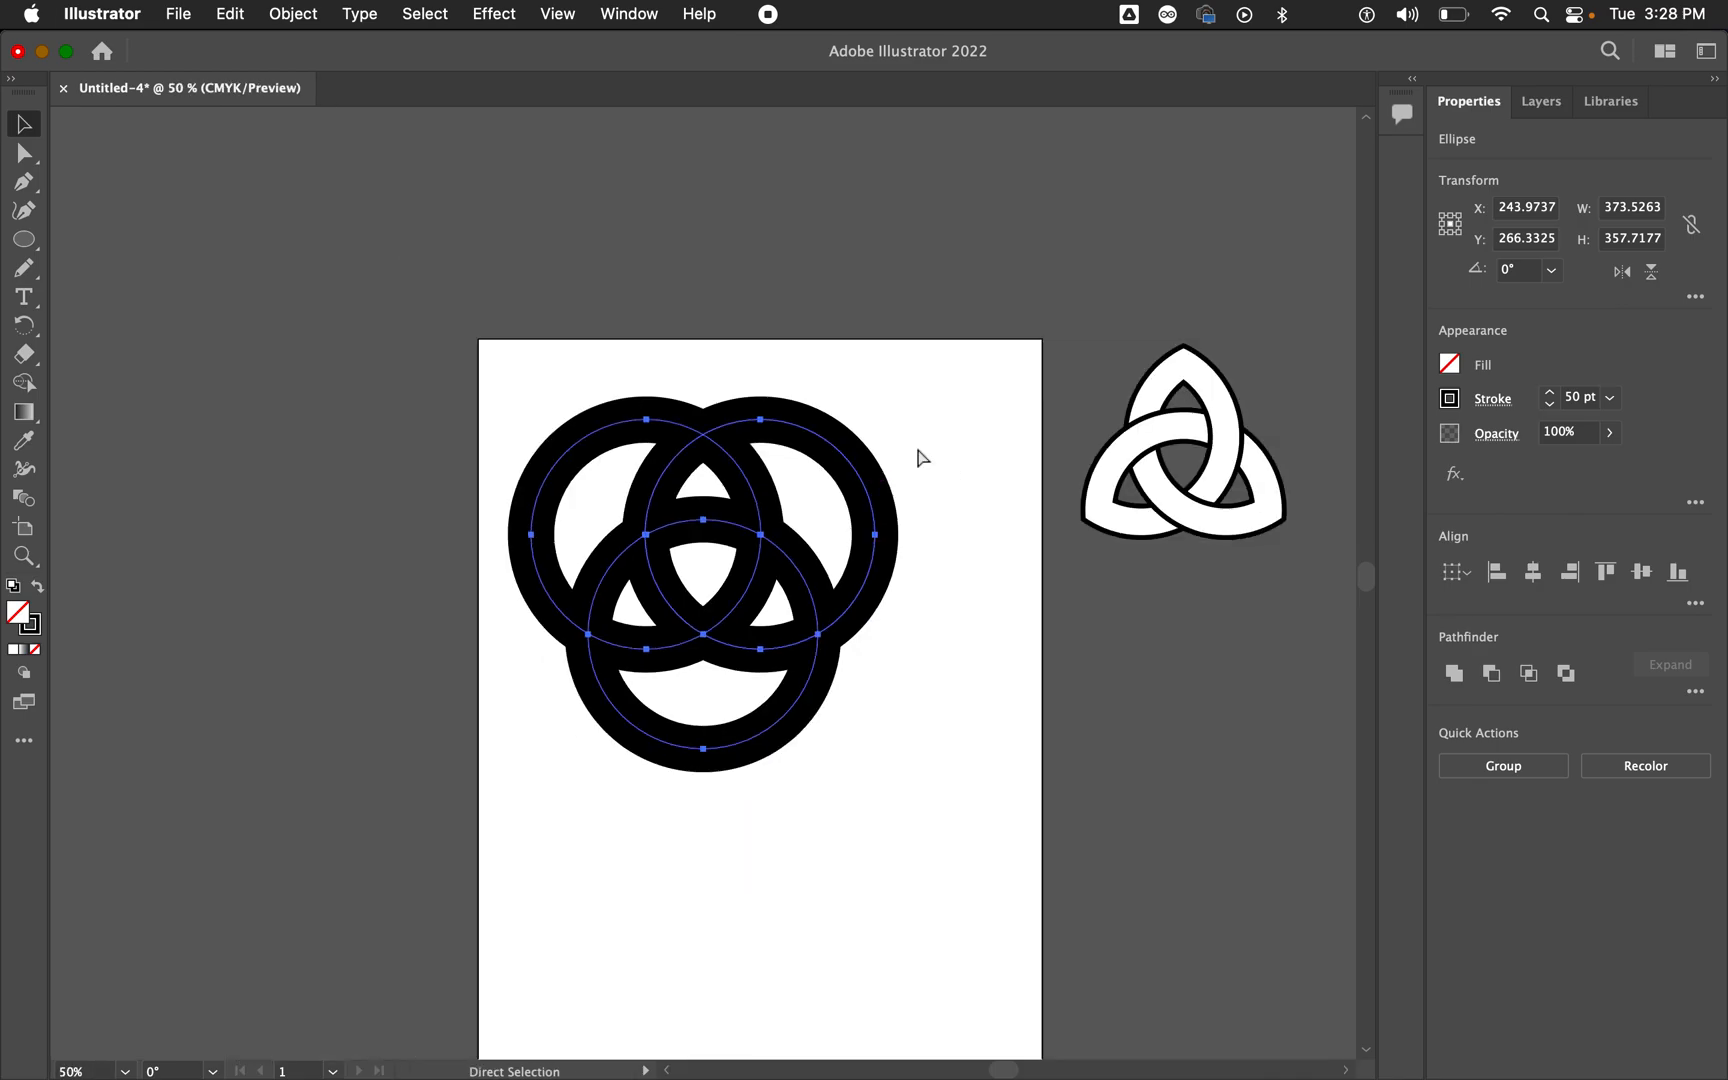
pyautogui.press('super+equal')
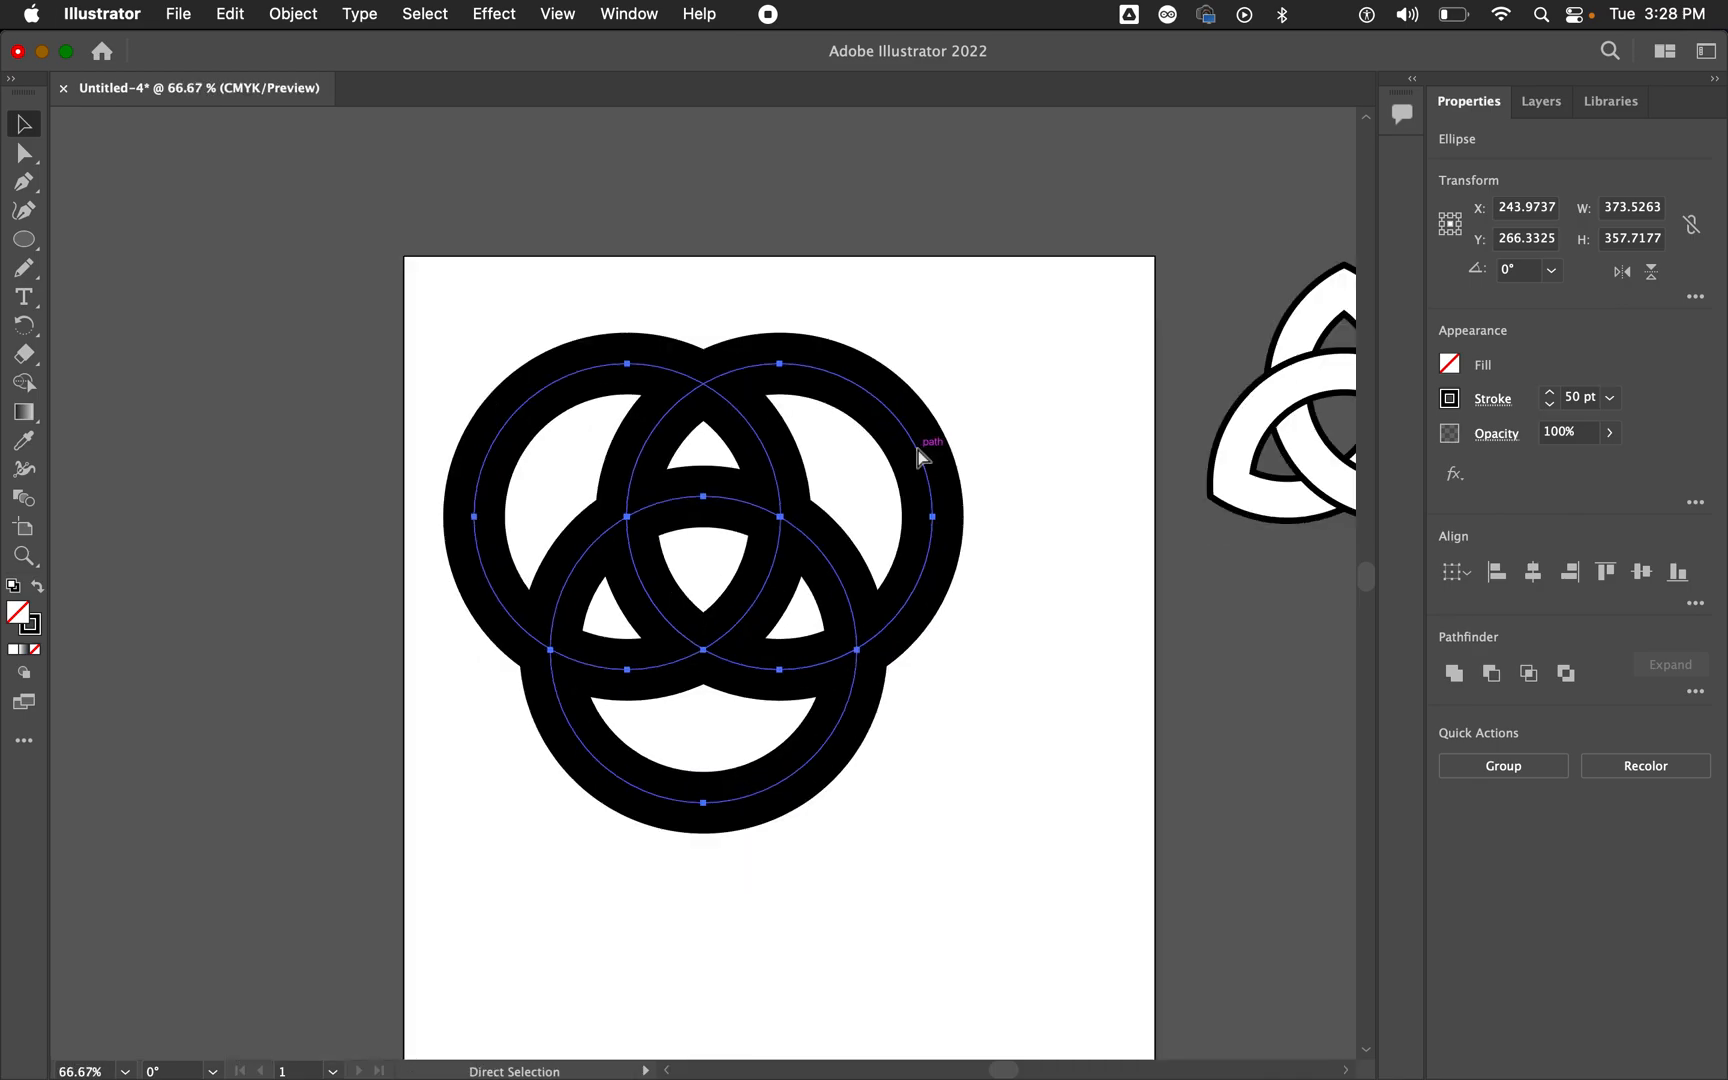
pyautogui.press('super+equal')
pyautogui.press('v')
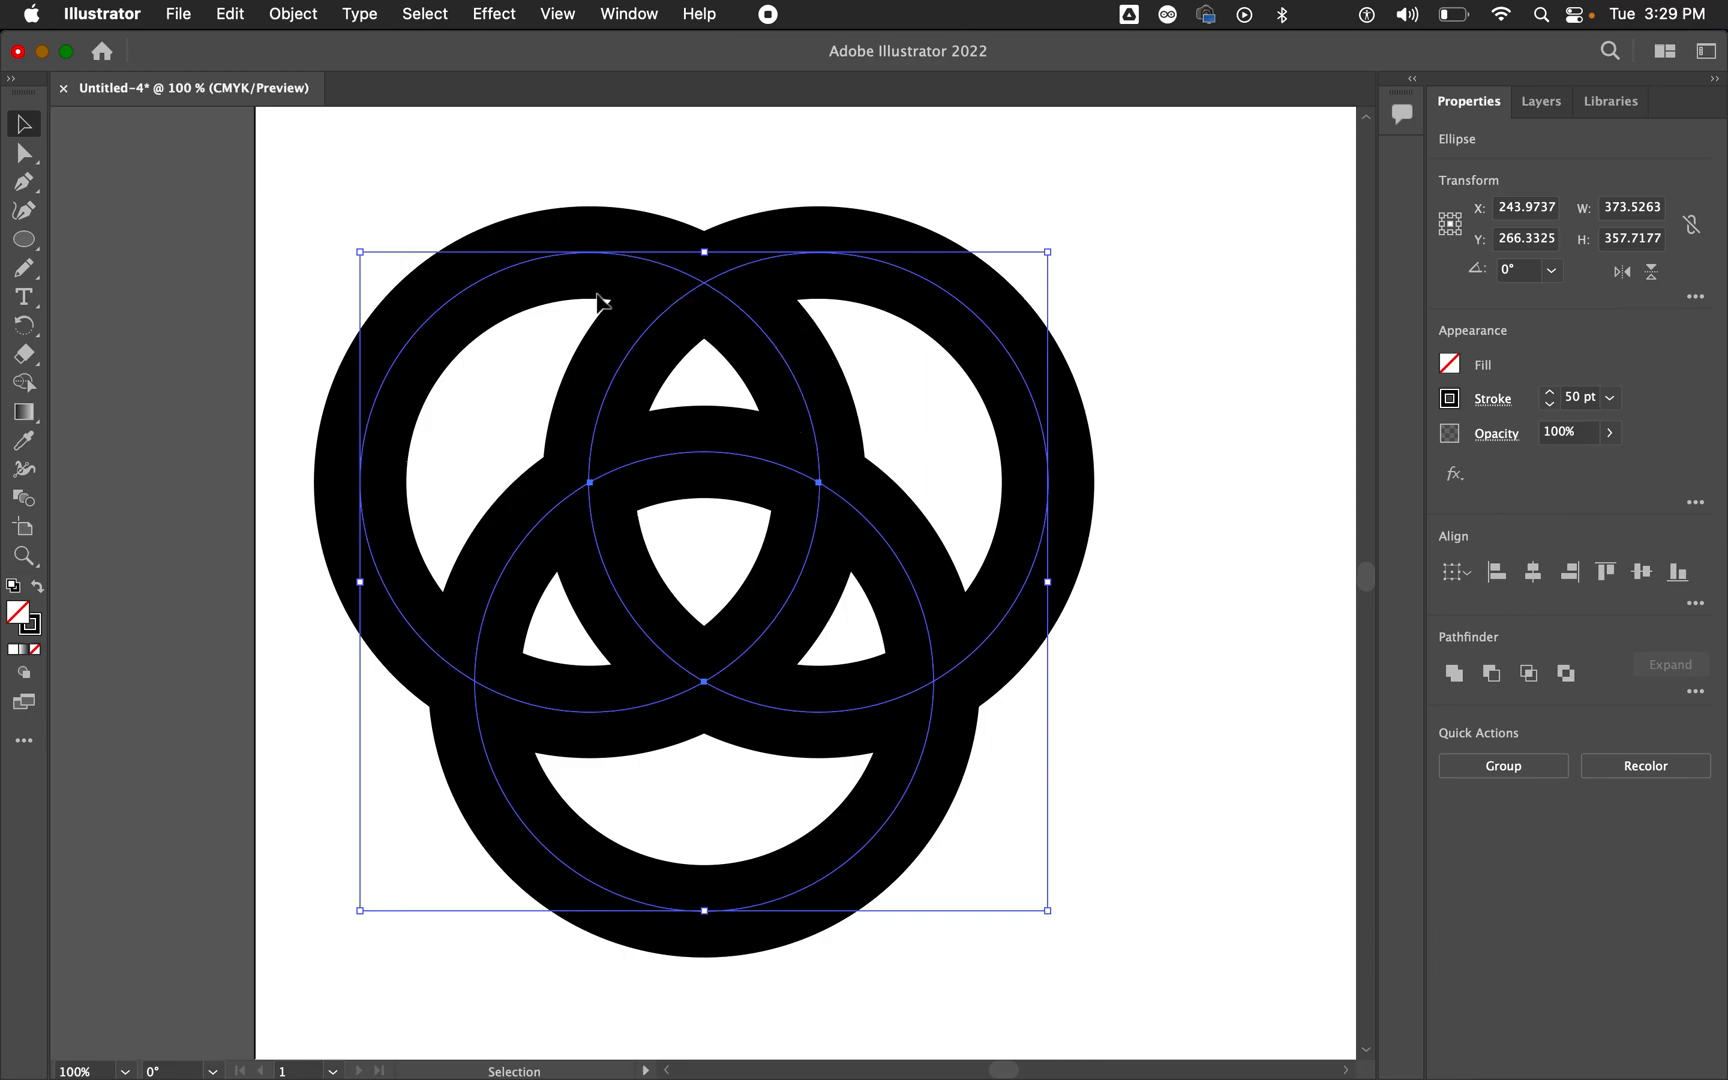
pyautogui.click(297, 11)
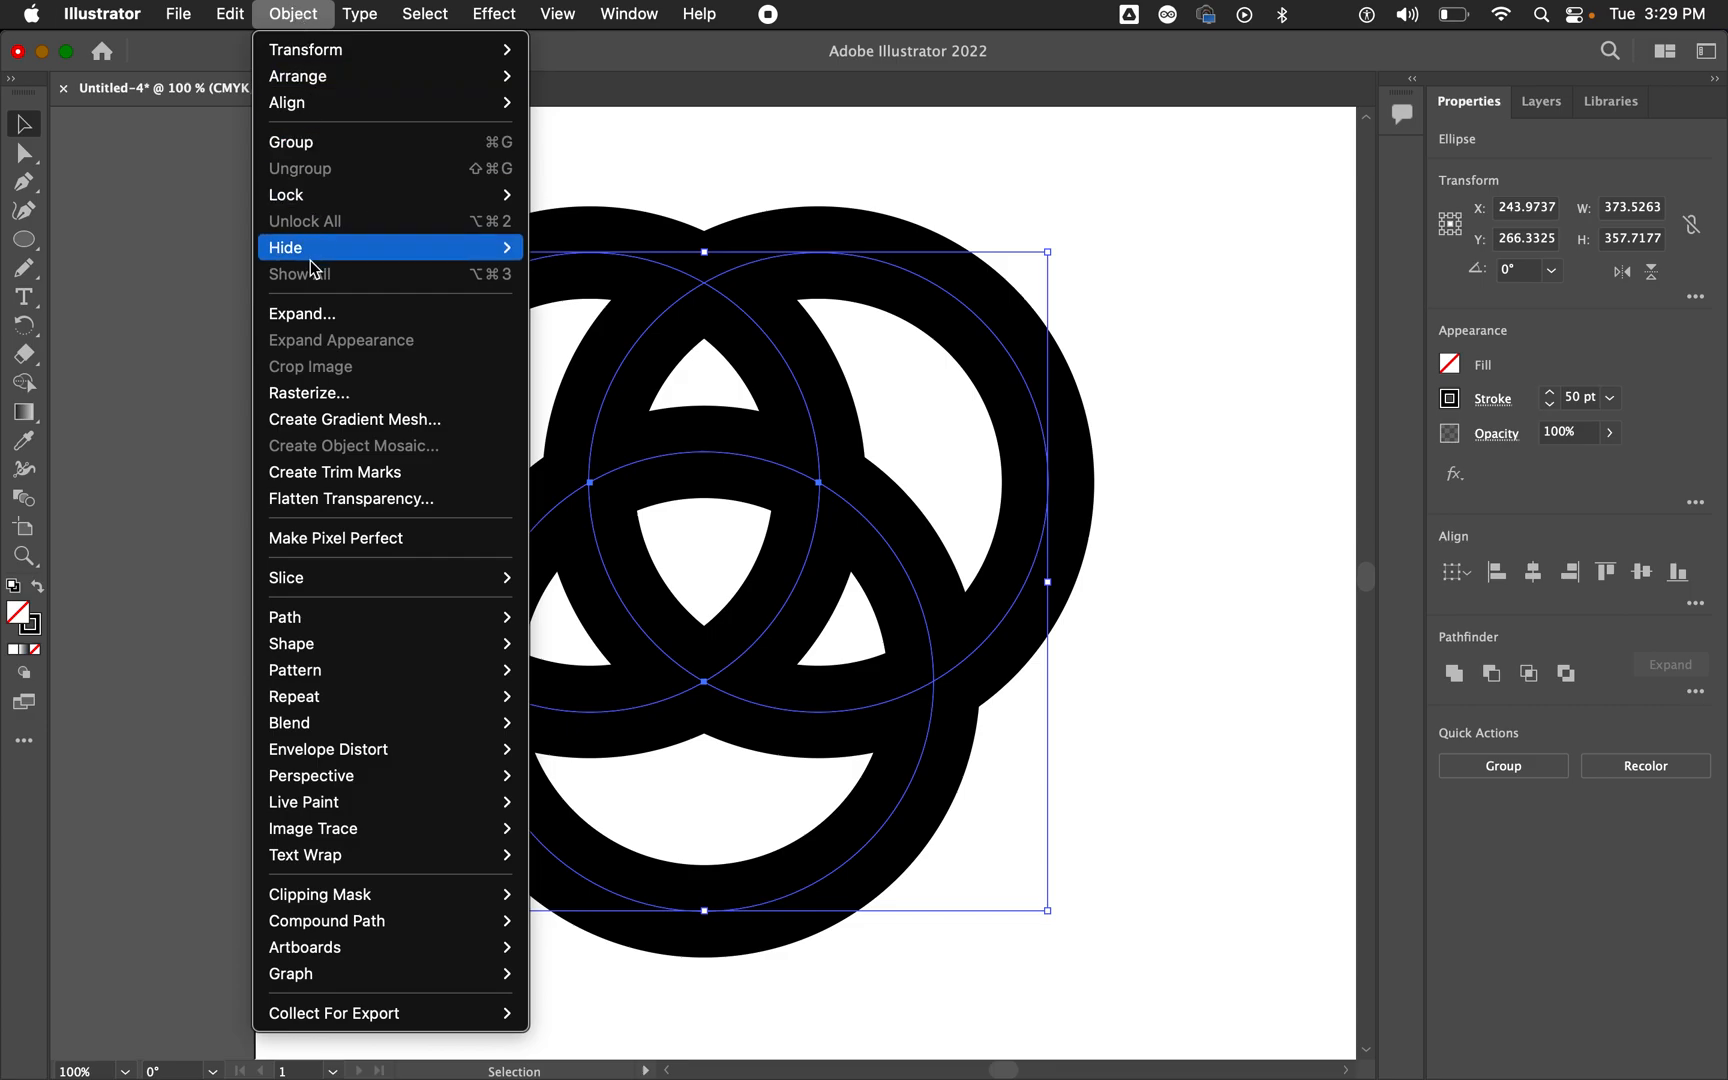
pyautogui.click(310, 312)
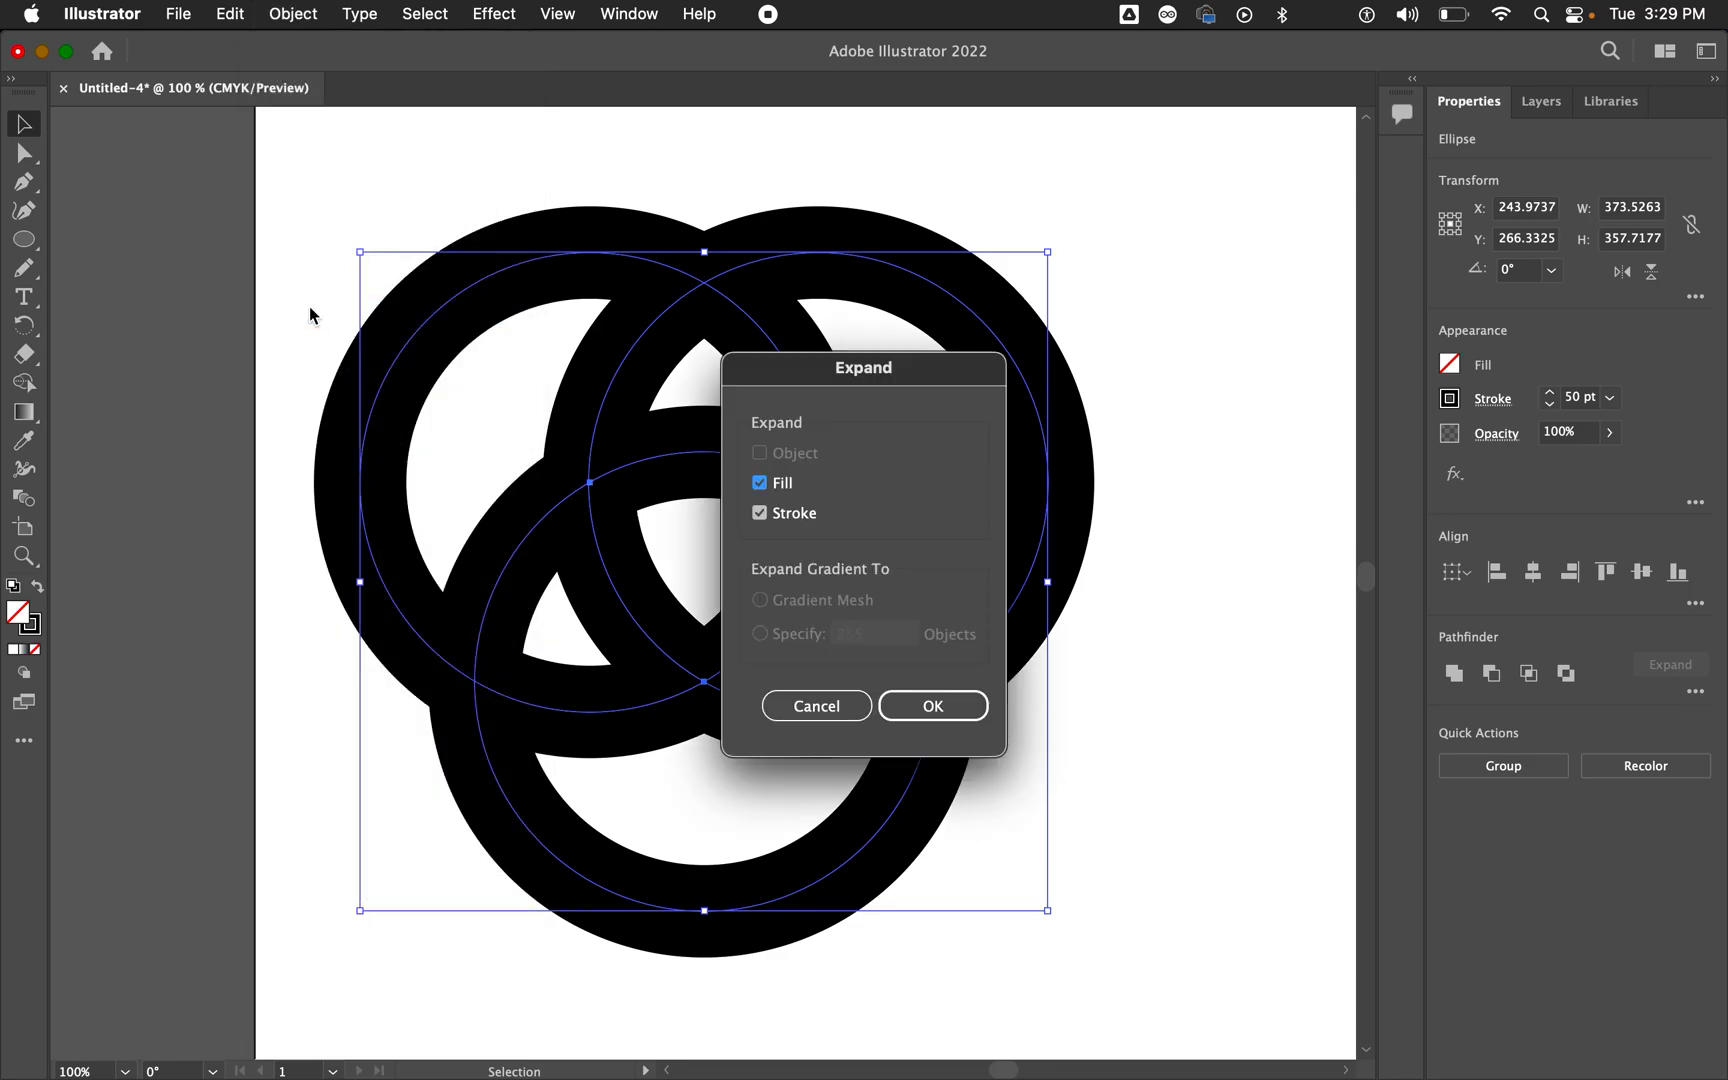
pyautogui.click(760, 485)
pyautogui.click(932, 706)
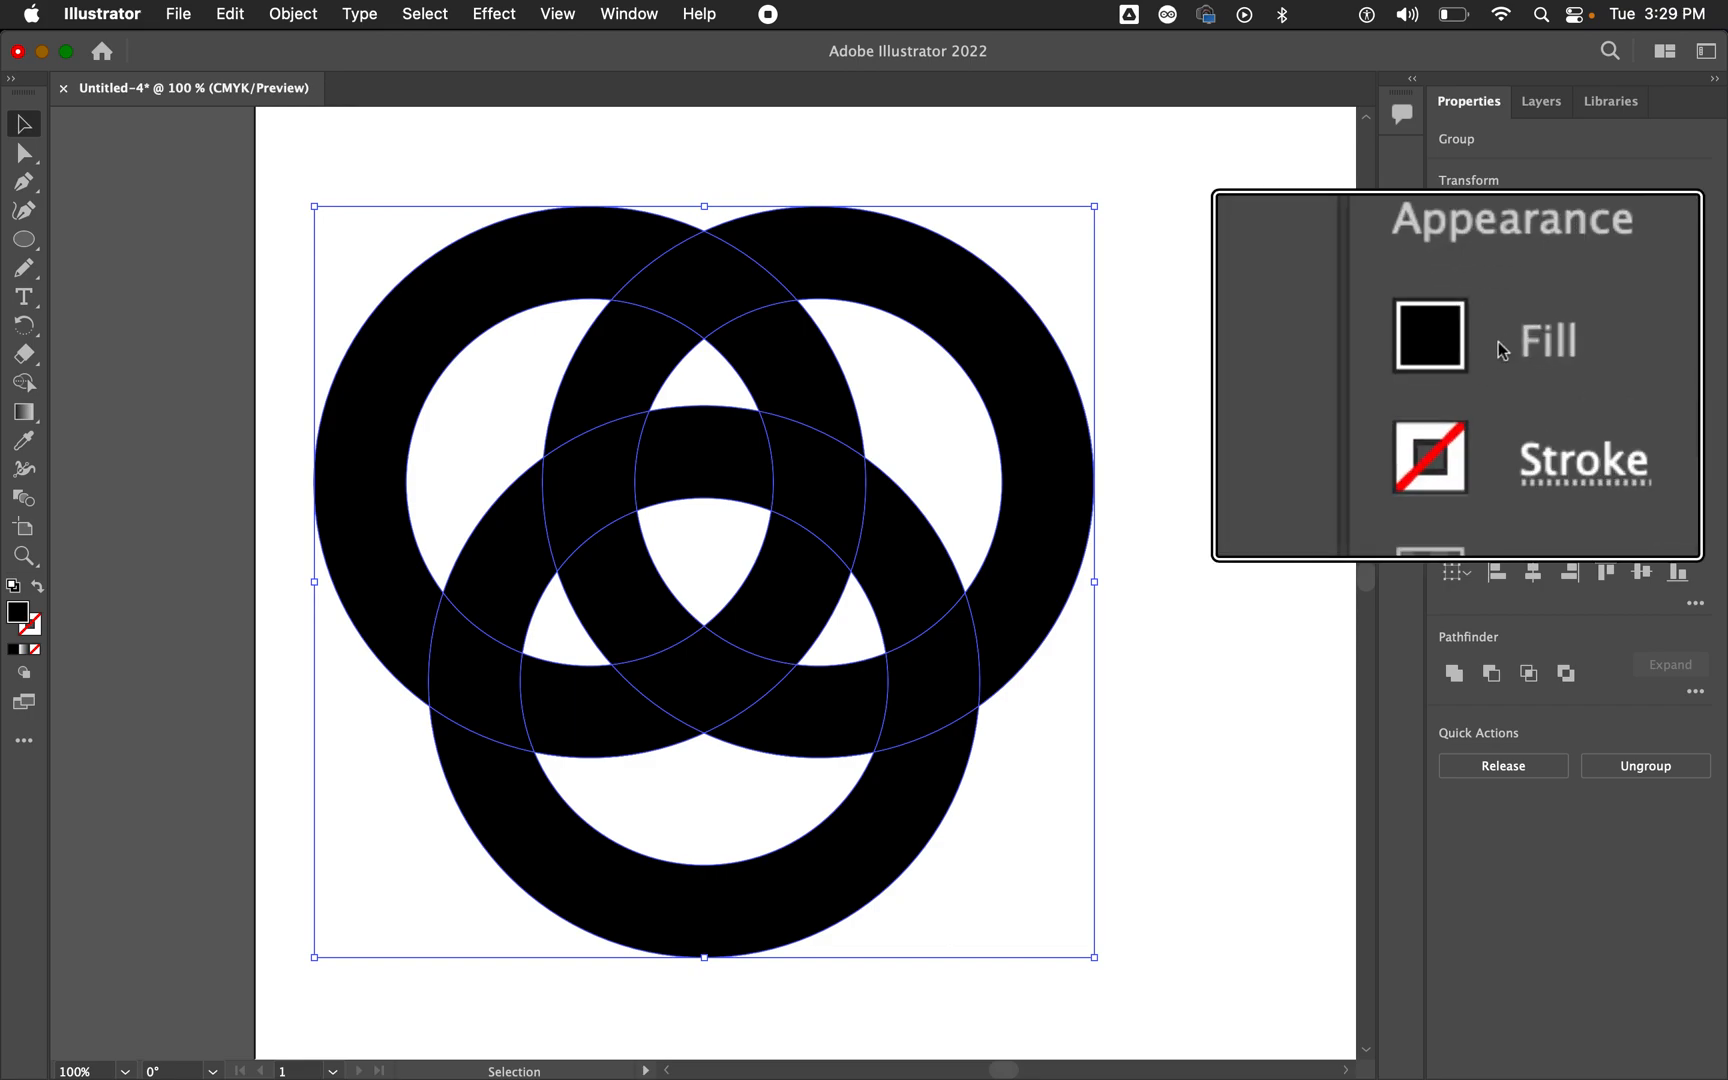
# Step: Change the fill of the expanded rings to light blue
pyautogui.click(1451, 366)
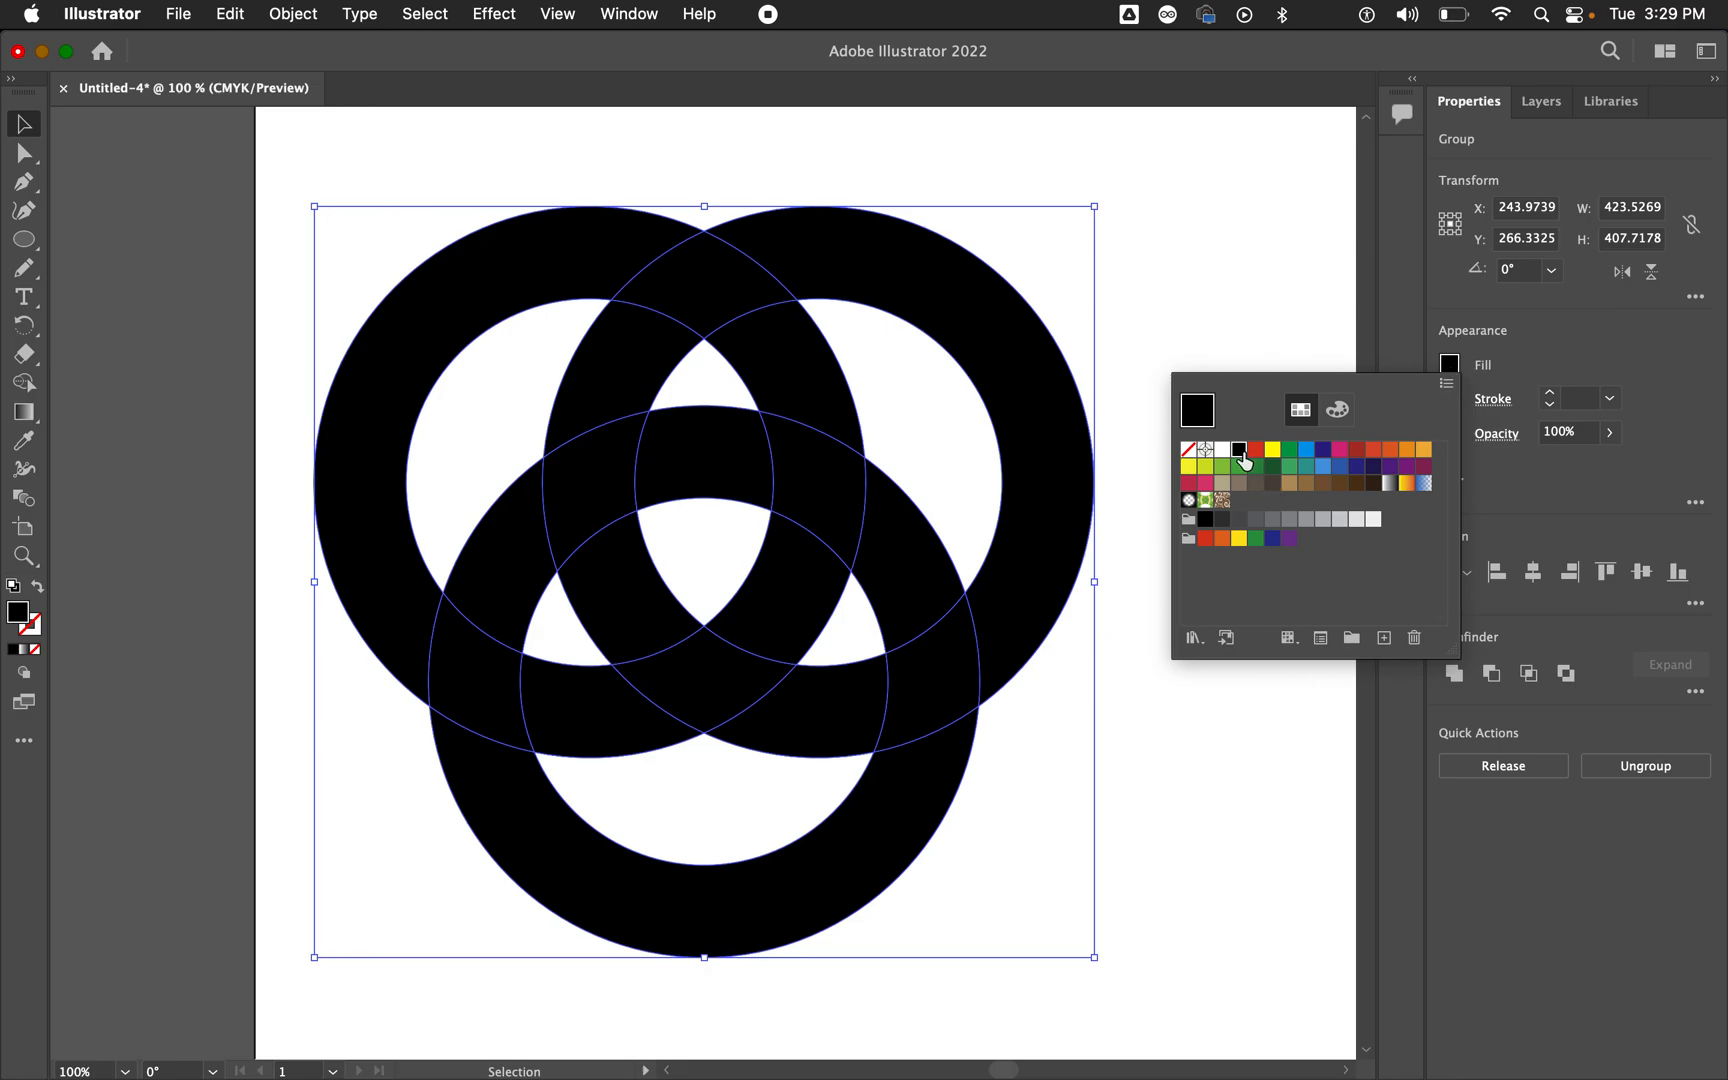
pyautogui.click(1323, 466)
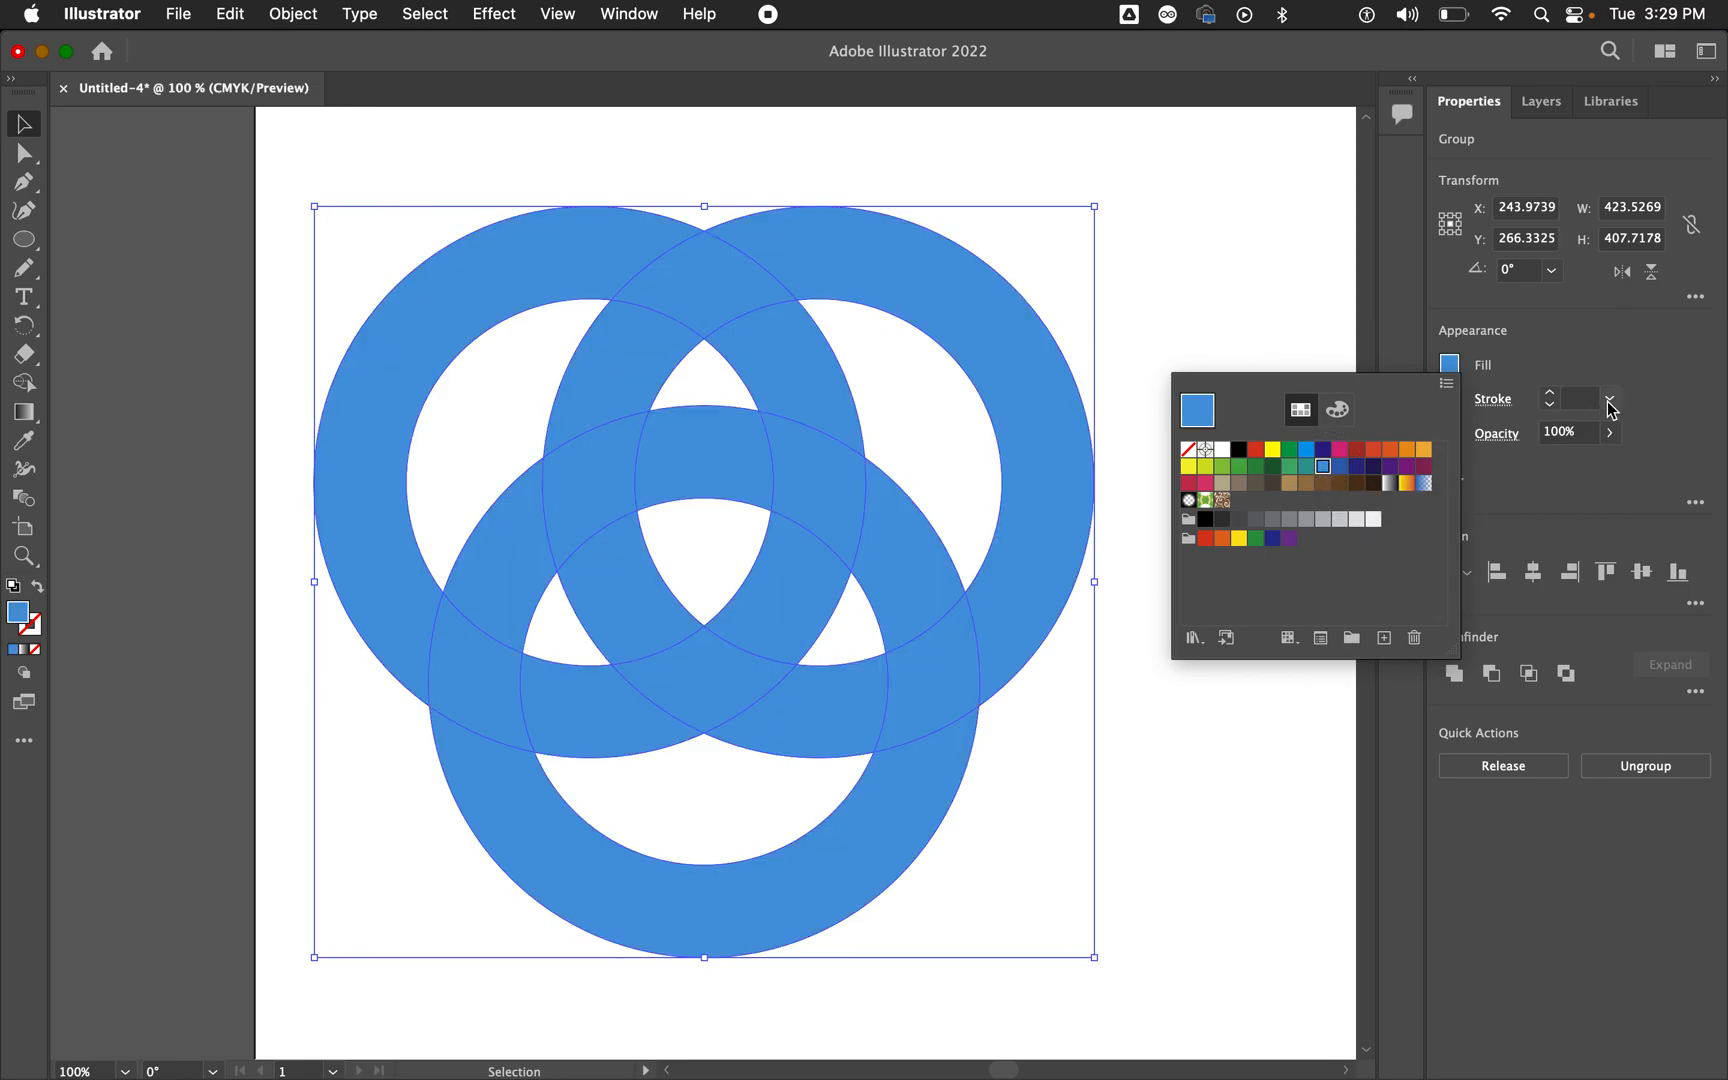
pyautogui.click(1546, 352)
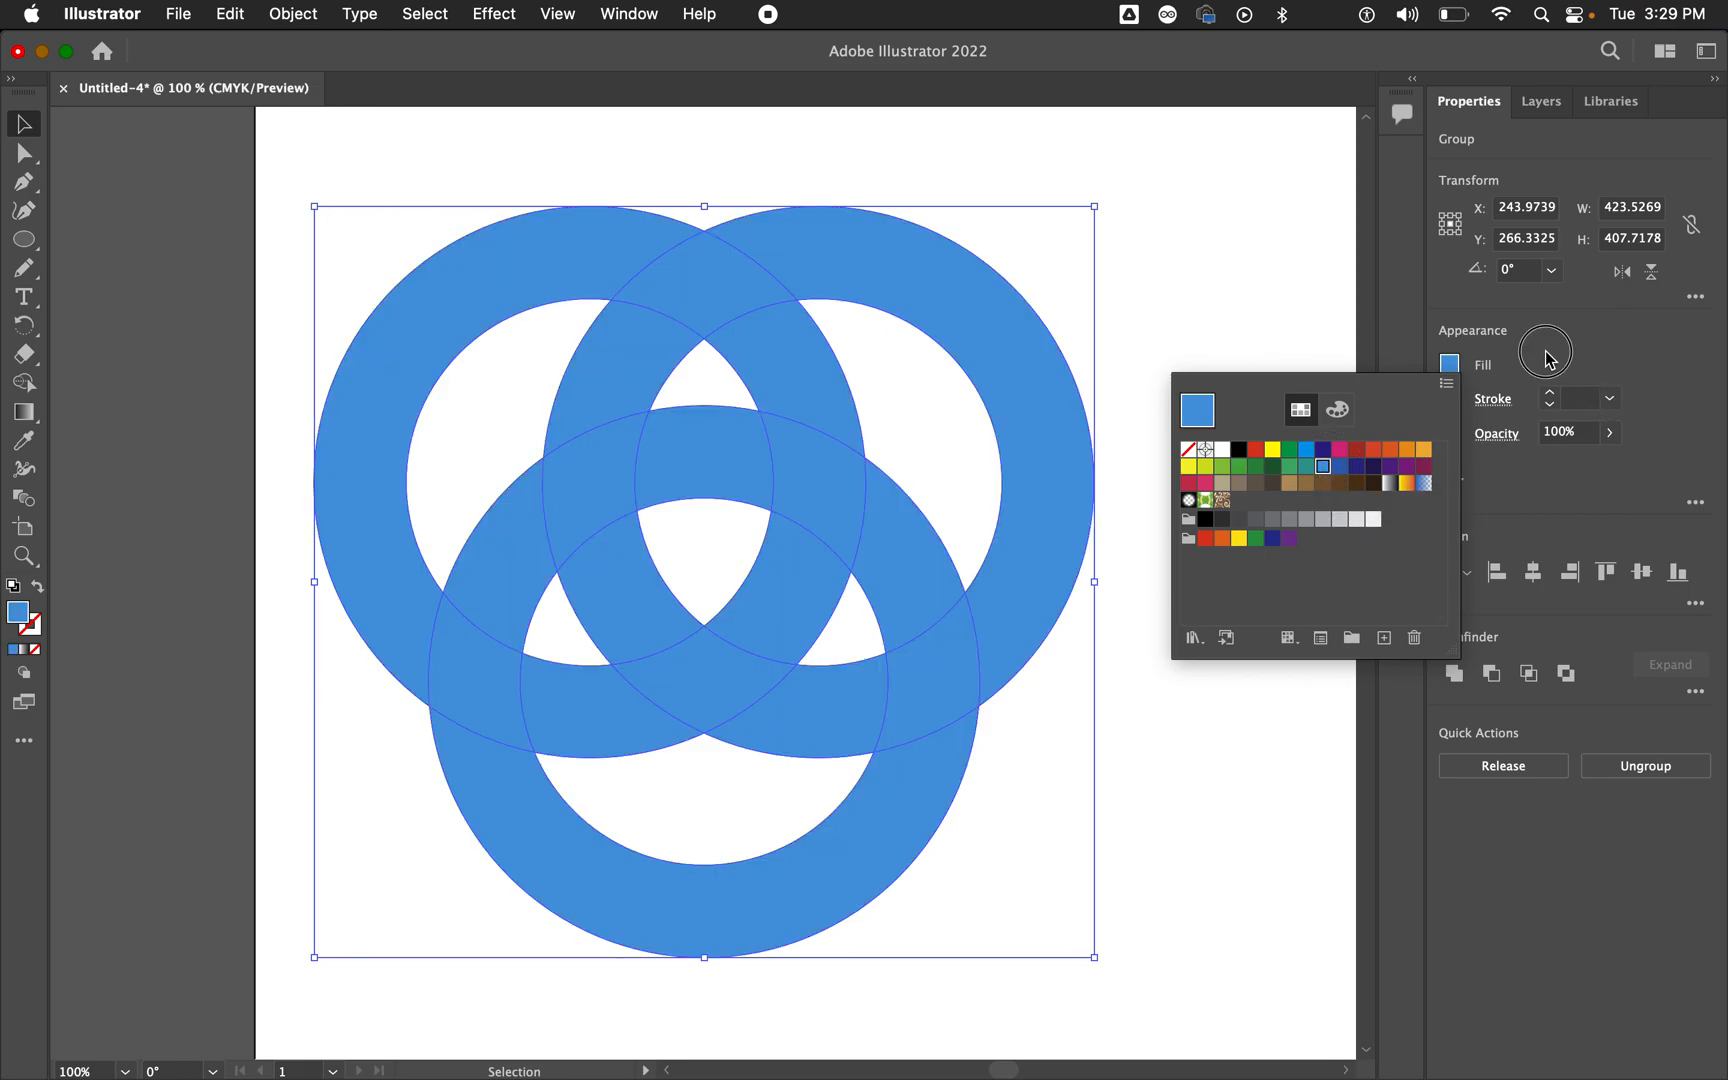
# Step: Give the three blue rings a black stroke with a weight of 5 pt
pyautogui.click(1491, 403)
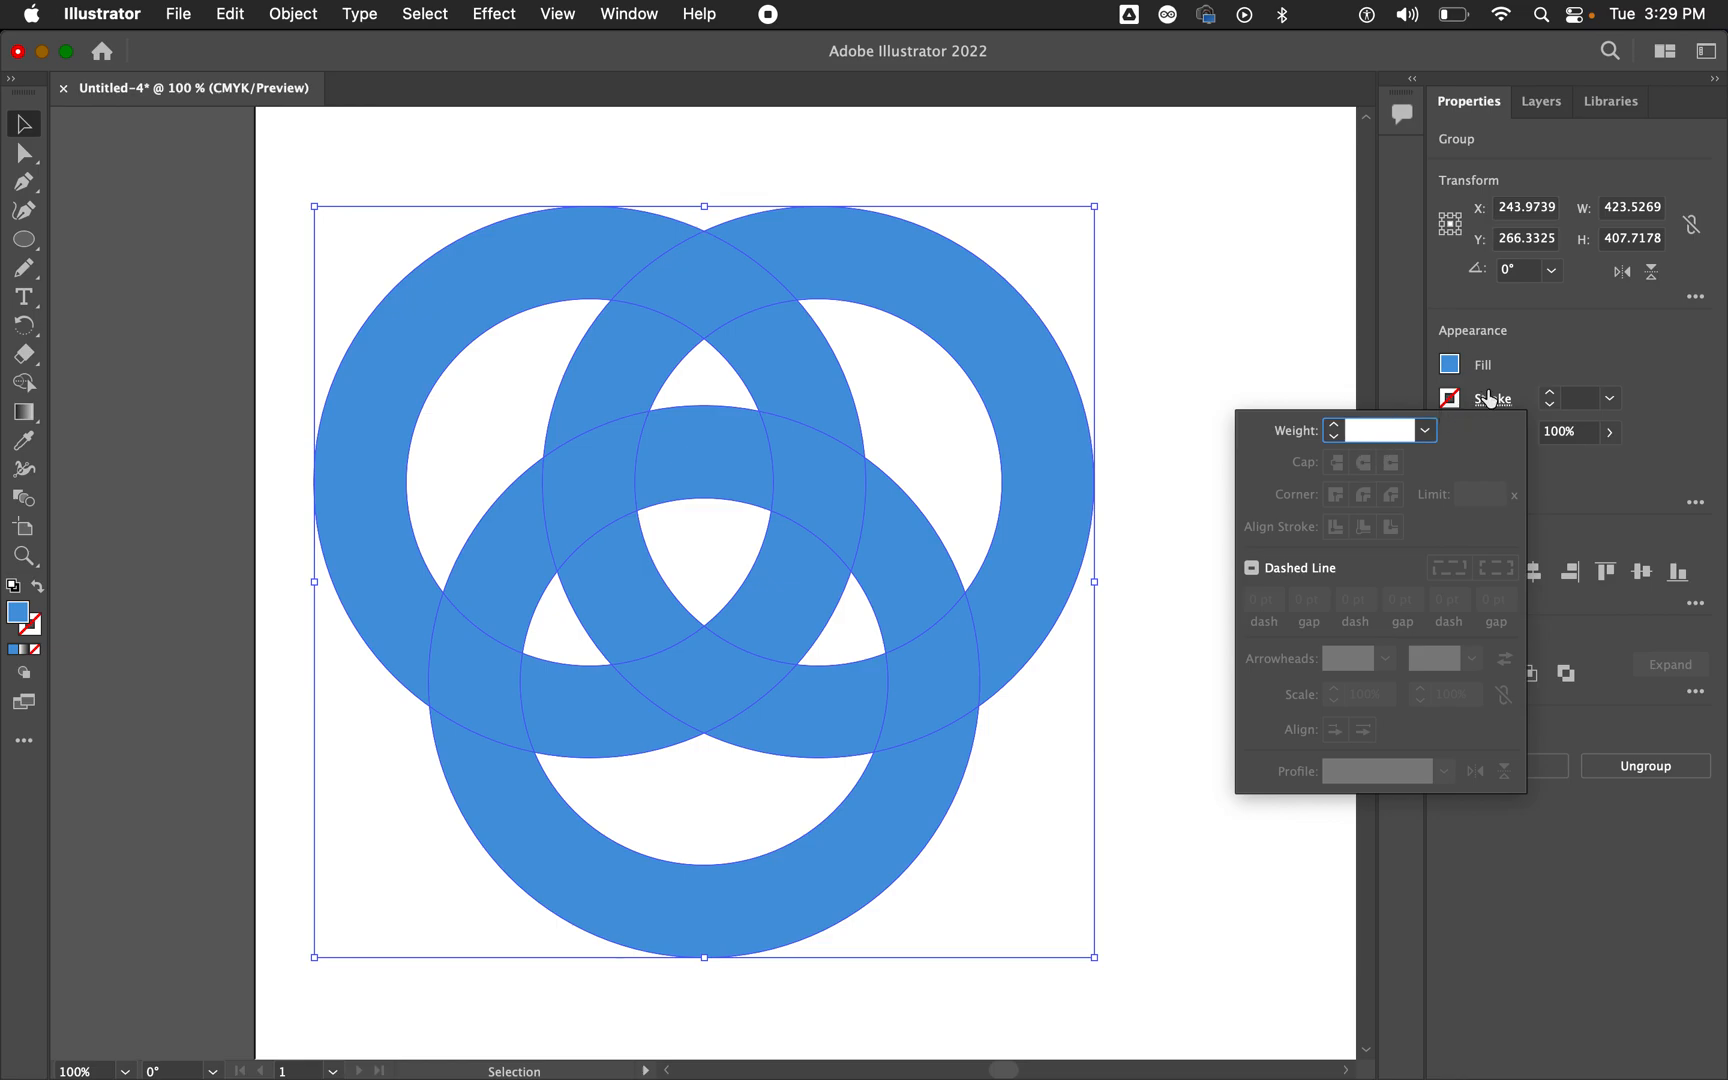
pyautogui.click(1485, 399)
pyautogui.click(1452, 399)
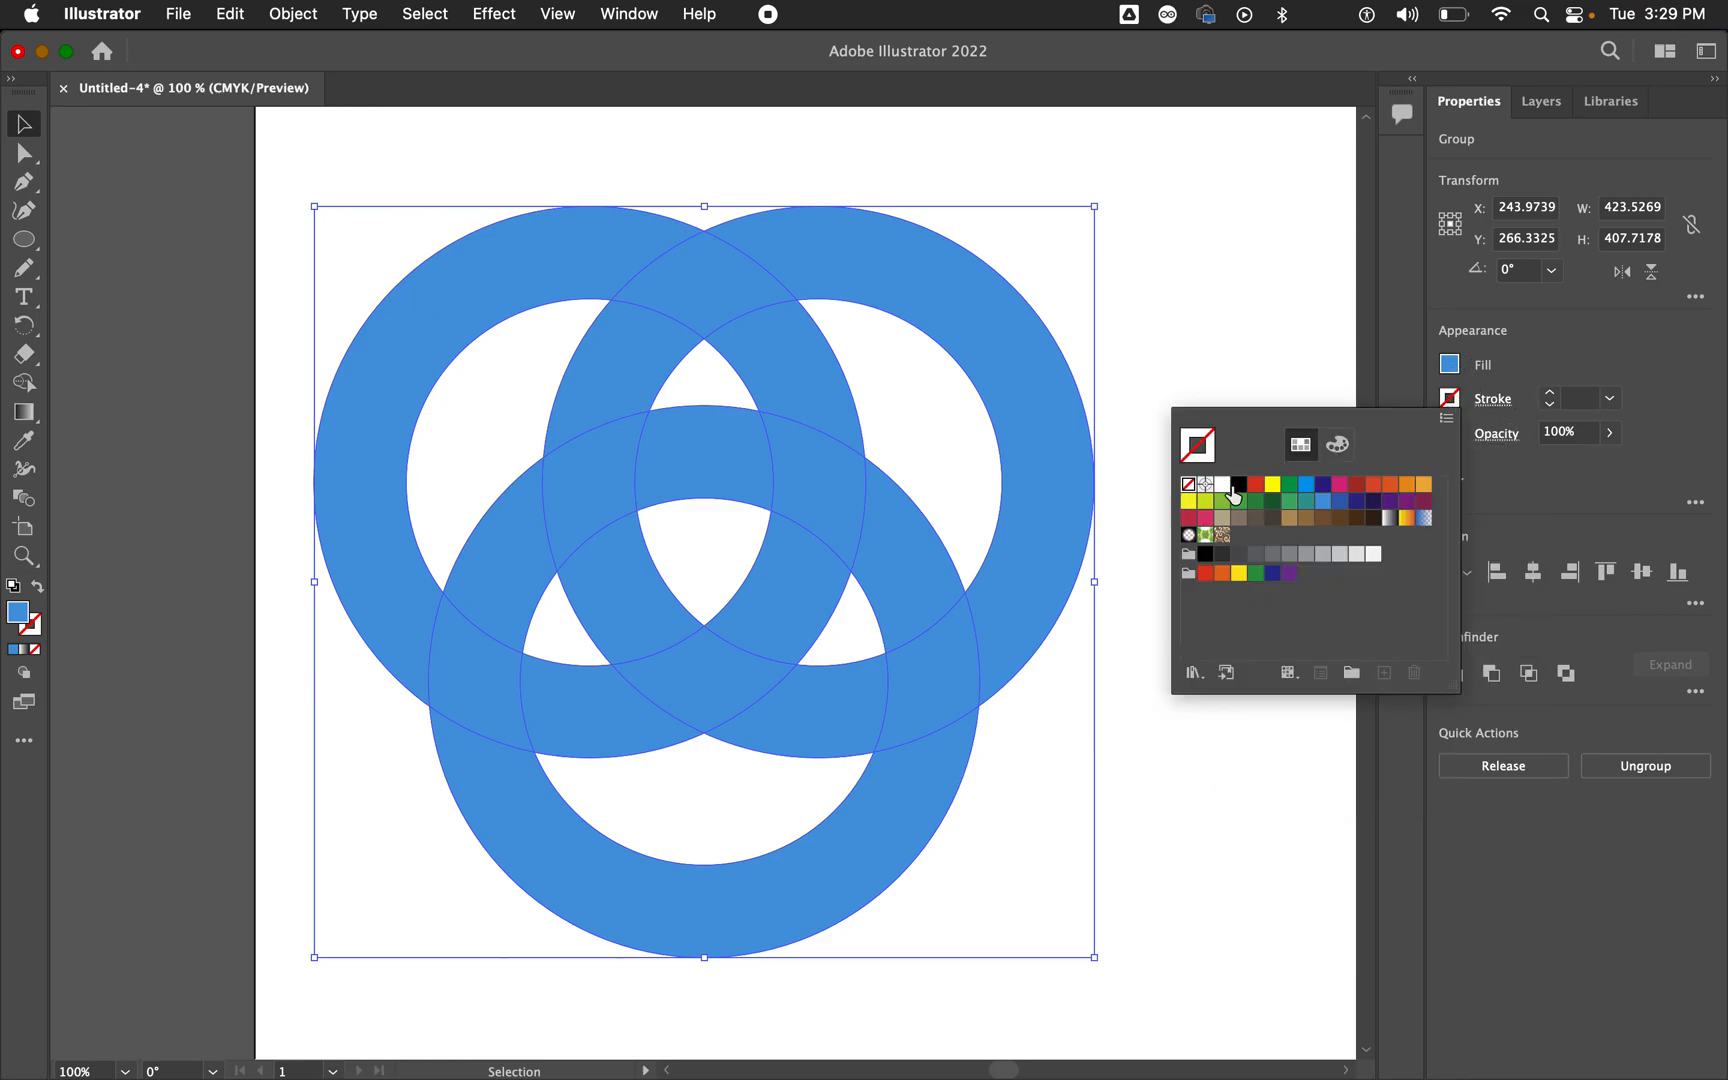
pyautogui.click(1238, 486)
pyautogui.click(1550, 374)
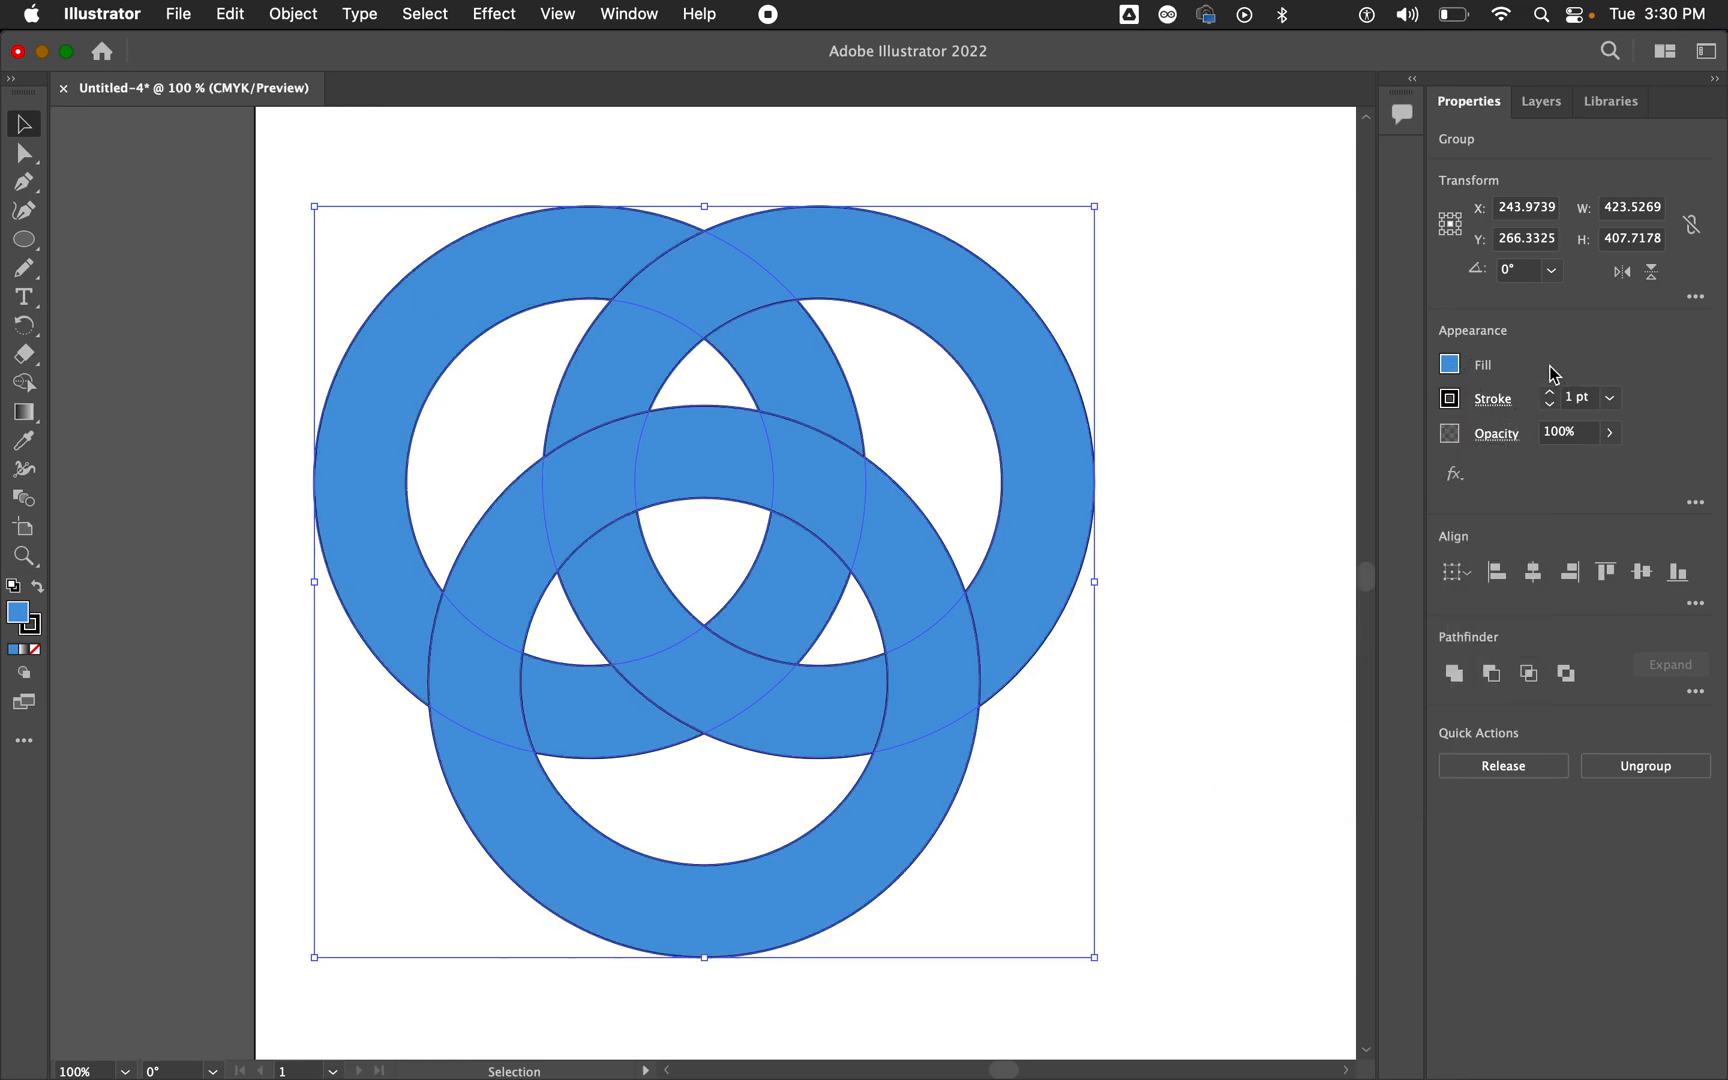
pyautogui.click(1551, 398)
pyautogui.click(1551, 398)
pyautogui.click(1551, 398)
pyautogui.click(1551, 398)
pyautogui.click(1551, 398)
pyautogui.click(1550, 404)
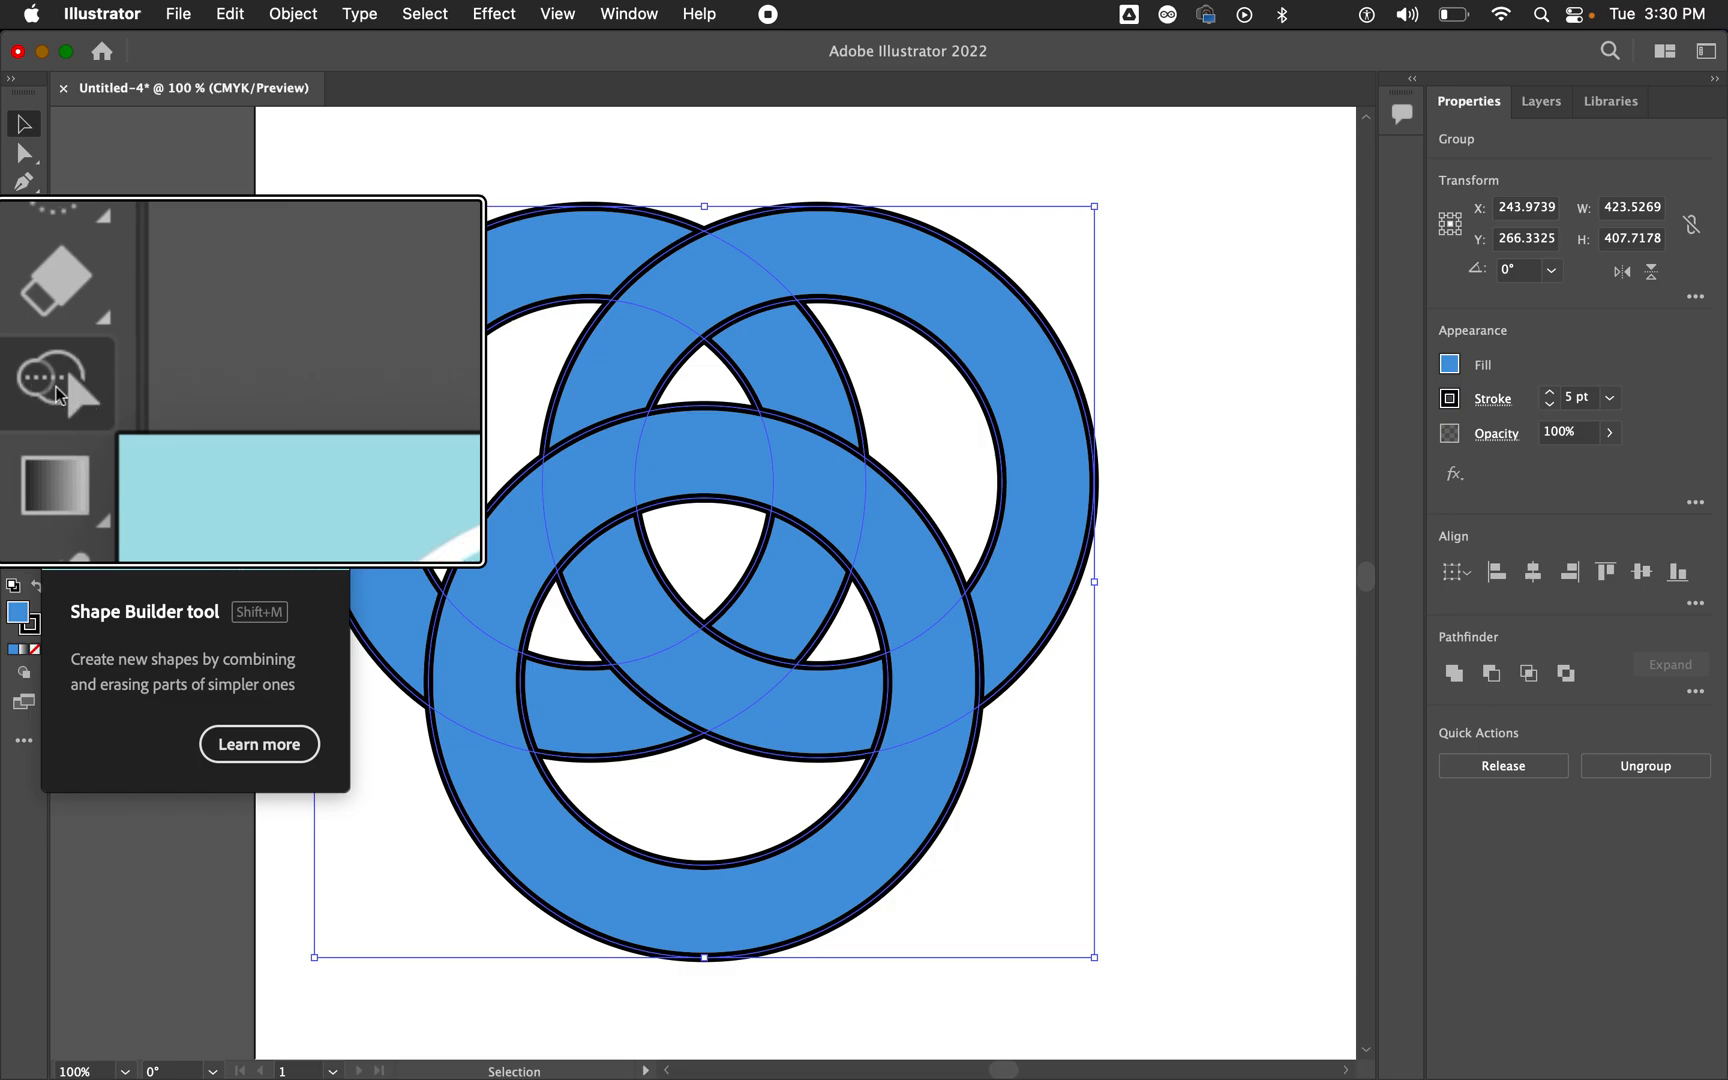
# Step: Remove the outer arcs of the upper-left, upper-right and lower rings with the Shape Builder tool, leaving a three-pointed knot
pyautogui.click(24, 383)
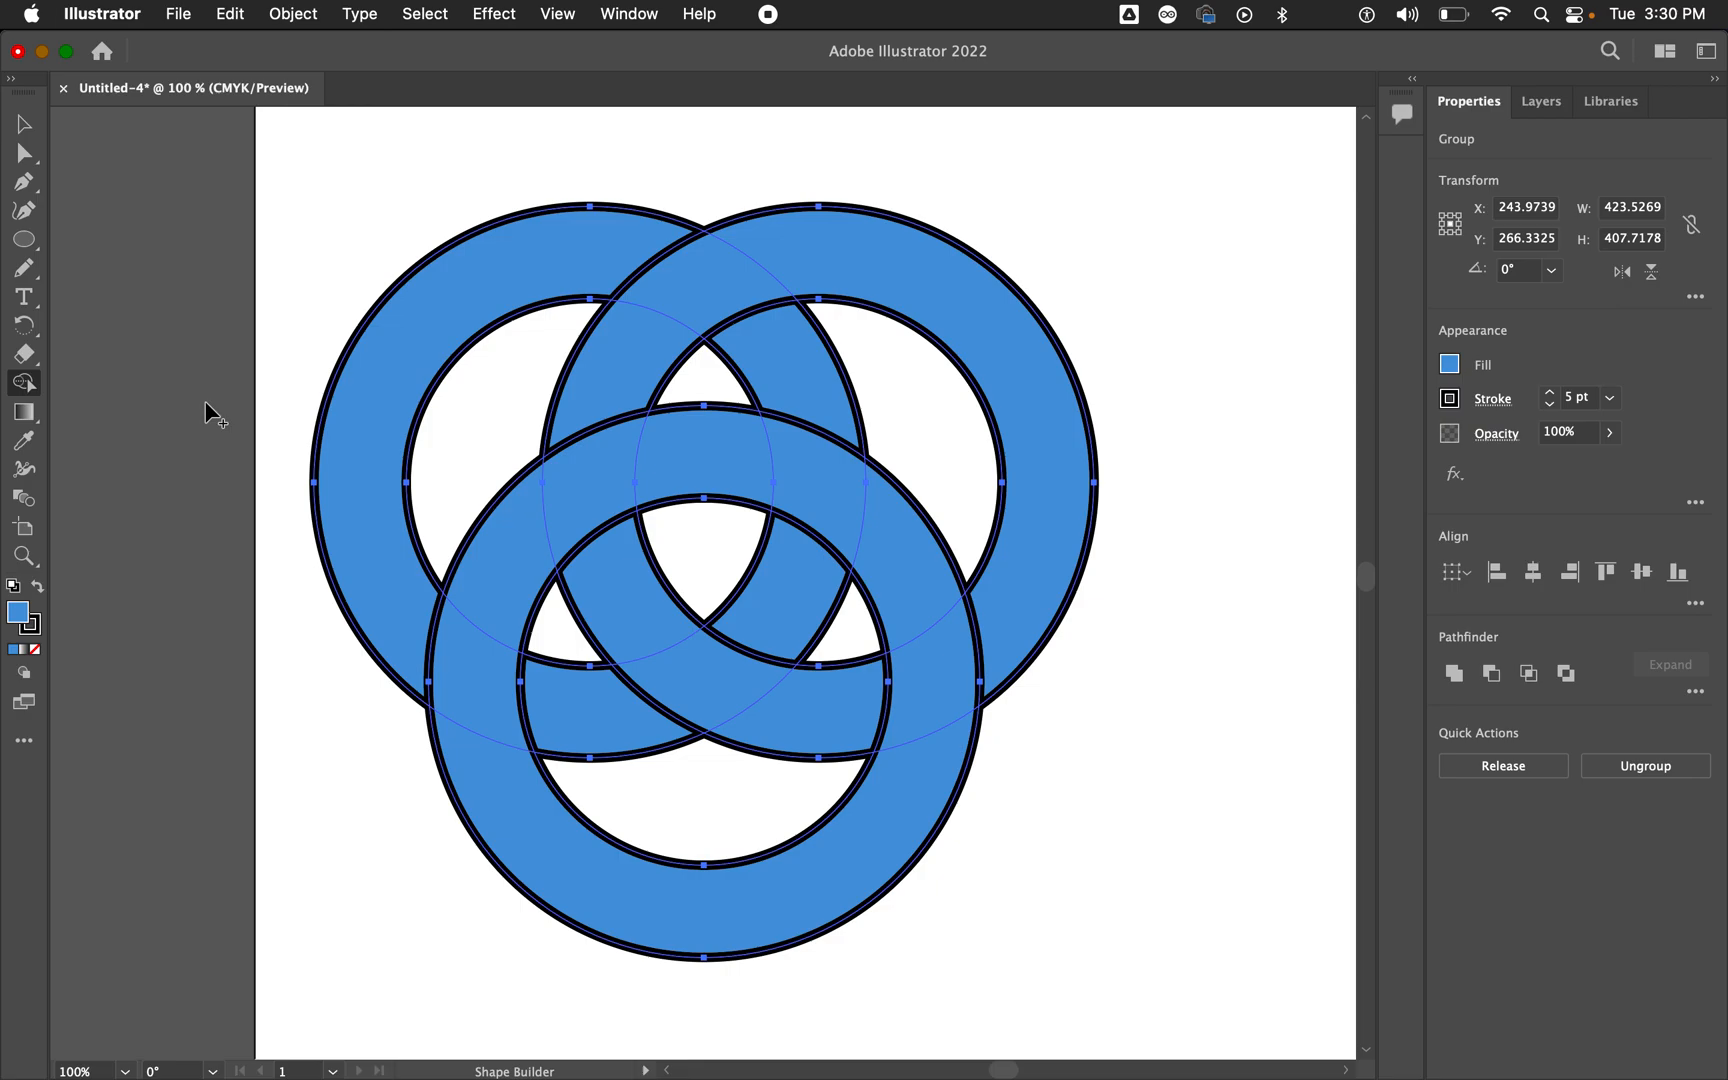
pyautogui.press('alt+super+8')
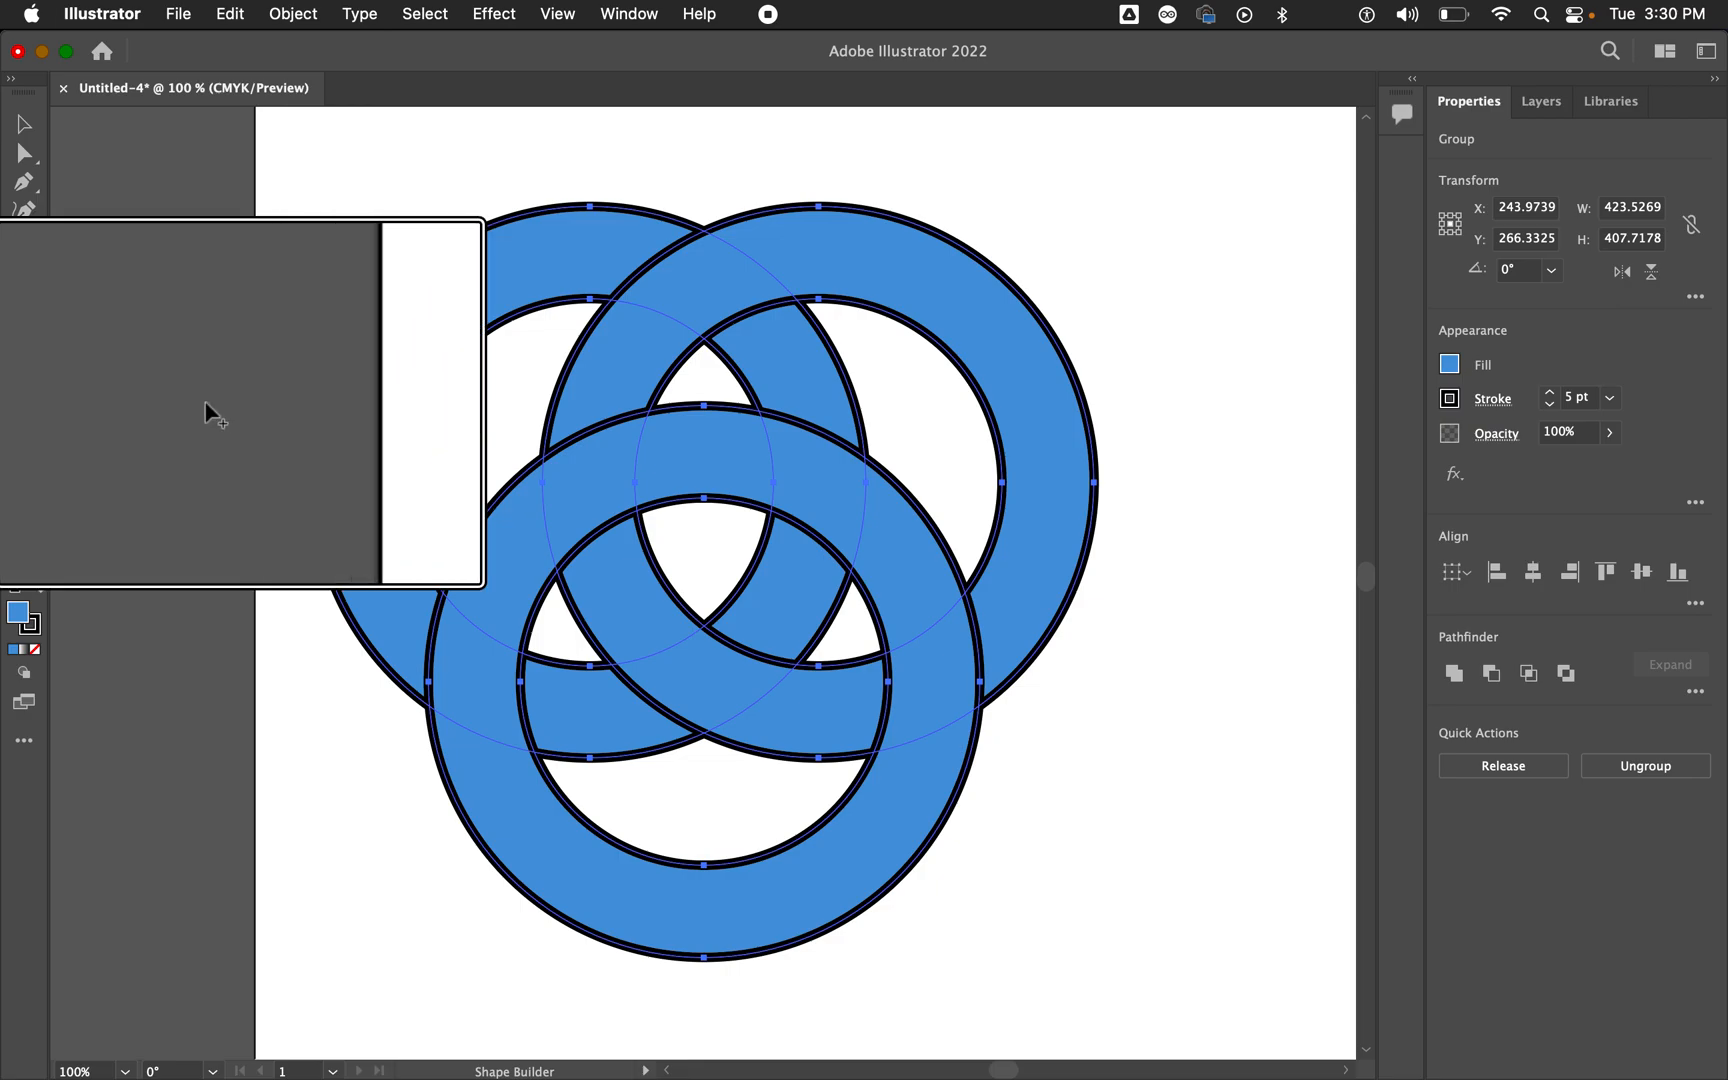
pyautogui.press('alt+super+8')
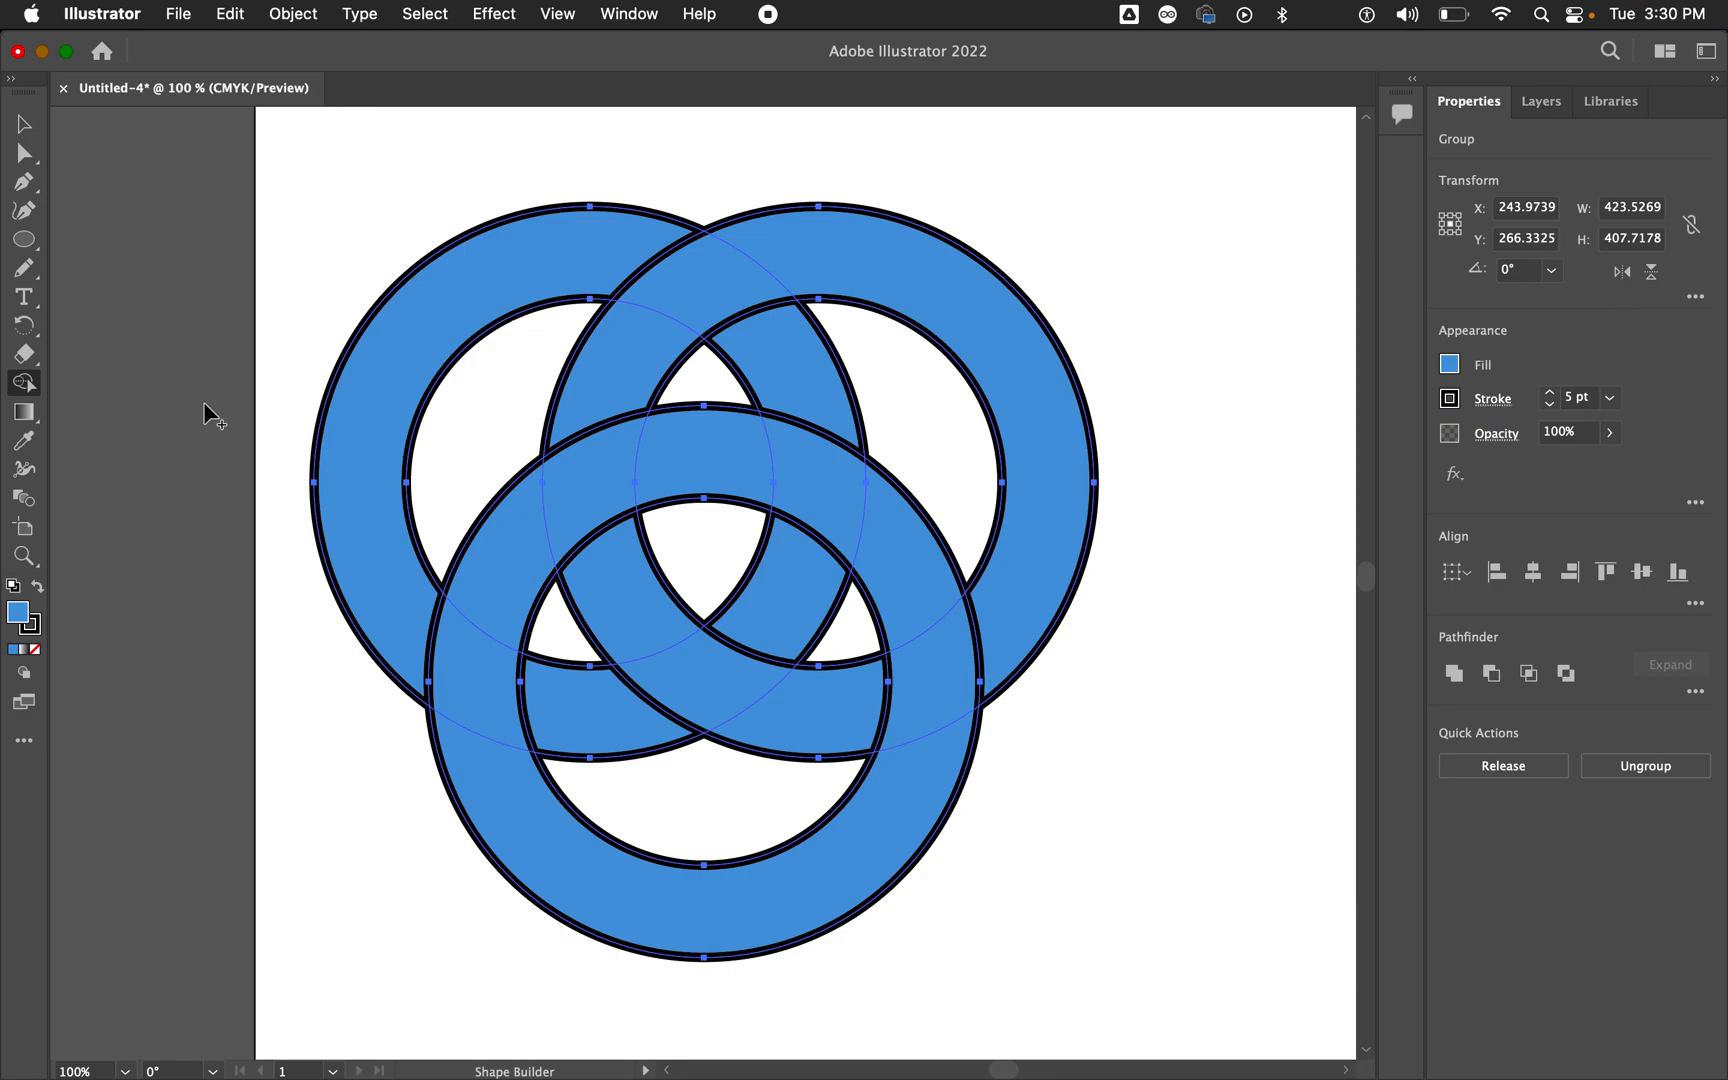
pyautogui.keyDown('alt'); pyautogui.click(377, 387); pyautogui.keyUp('alt')
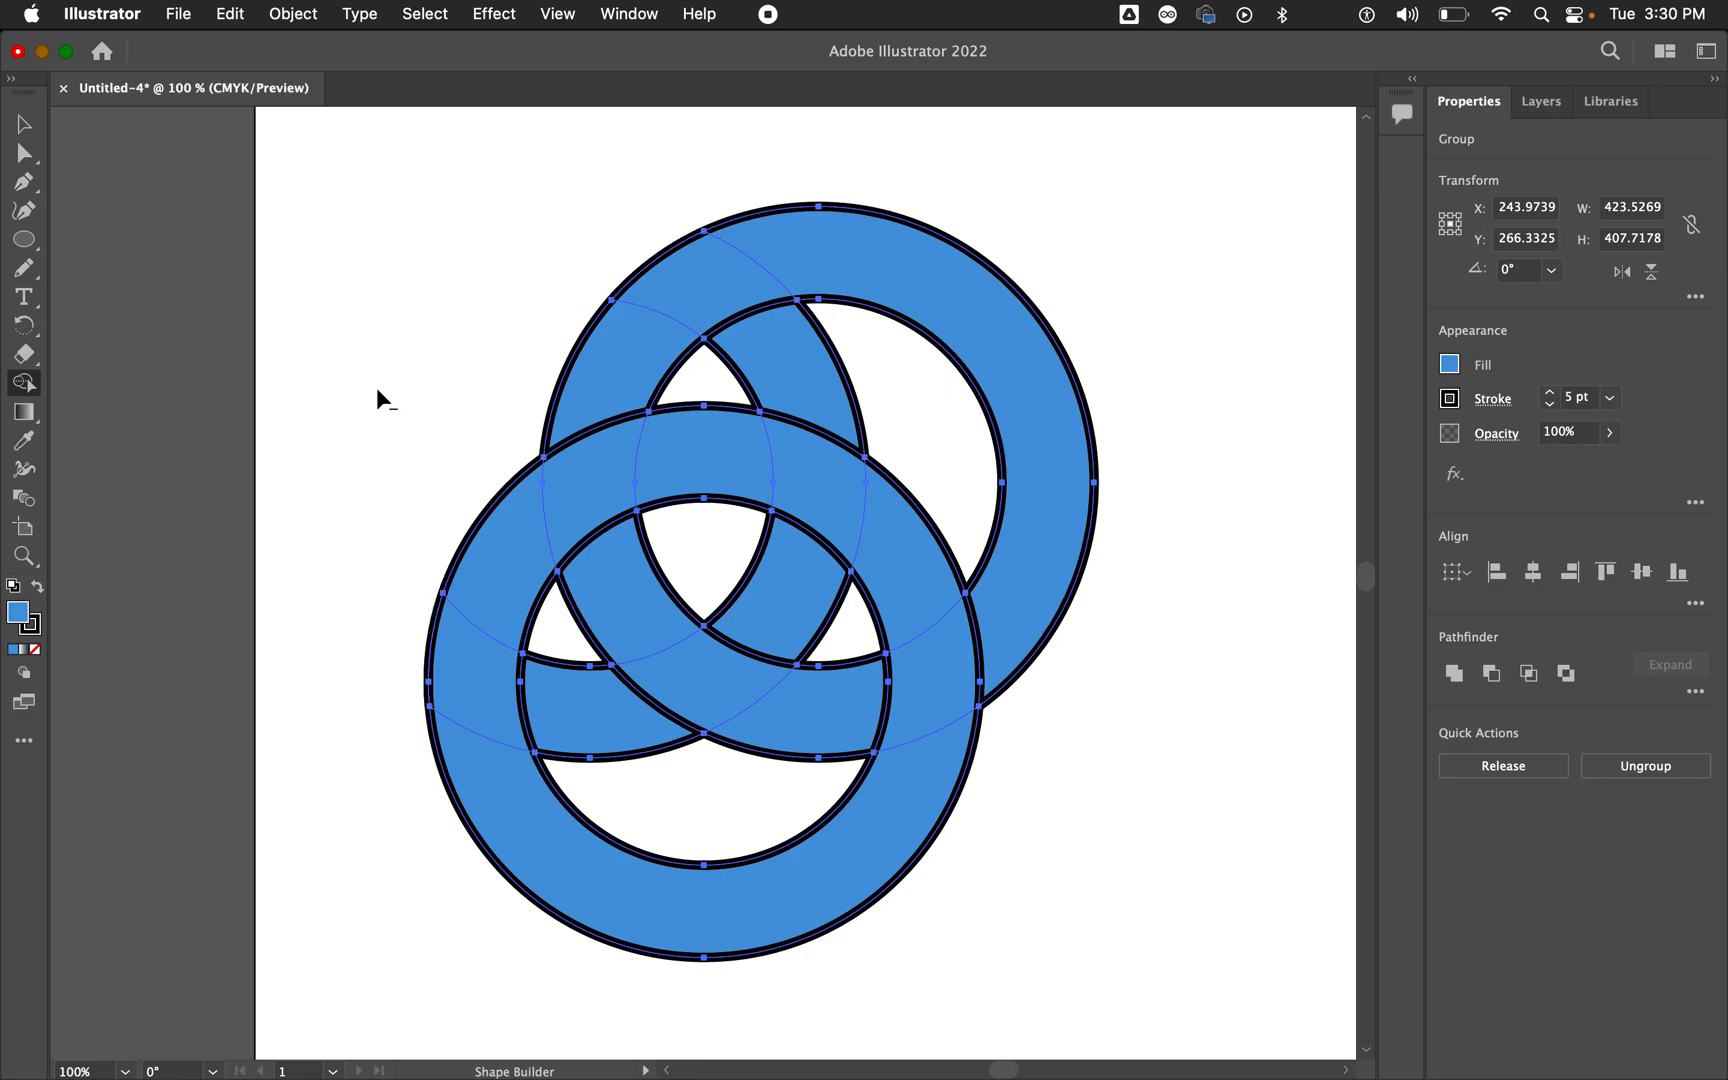
pyautogui.keyDown('alt'); pyautogui.click(950, 300); pyautogui.keyUp('alt')
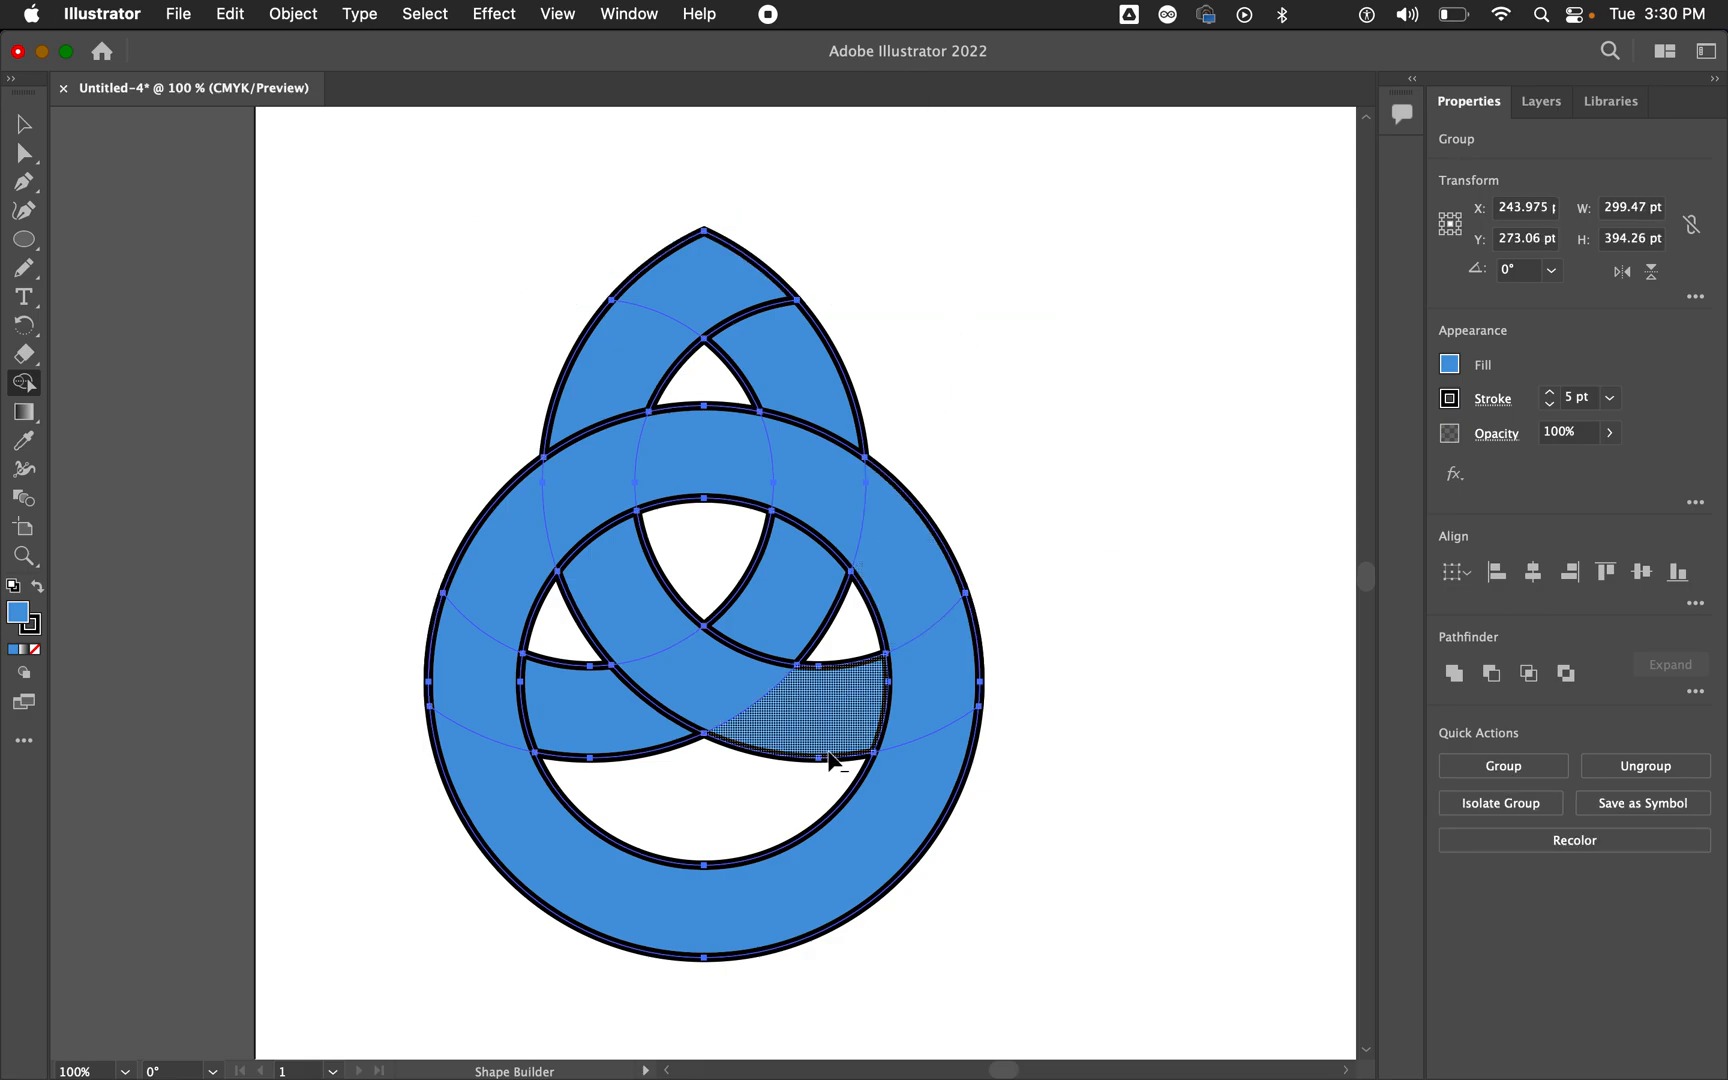
pyautogui.keyDown('alt'); pyautogui.click(670, 896); pyautogui.keyUp('alt')
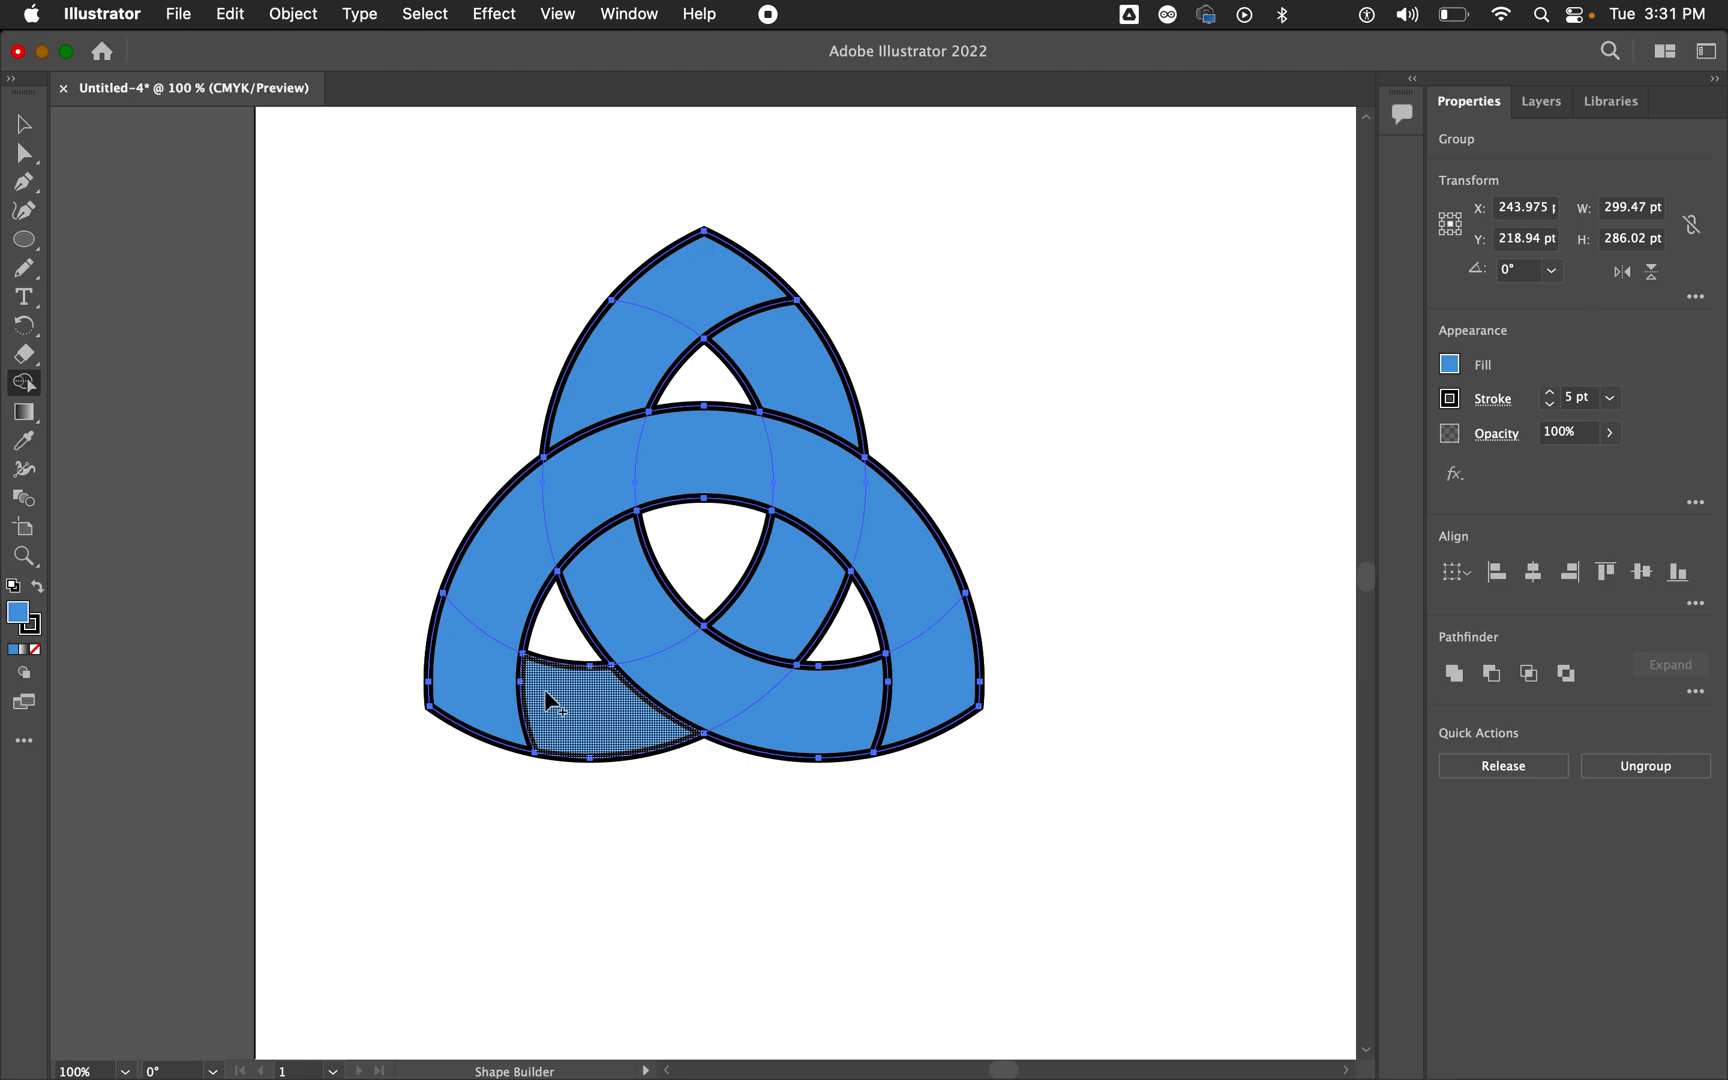
# Step: Merge the segments of the knot's top lobe into one continuous shape with the Shape Builder tool
pyautogui.press('super')
pyautogui.press('super+equal')
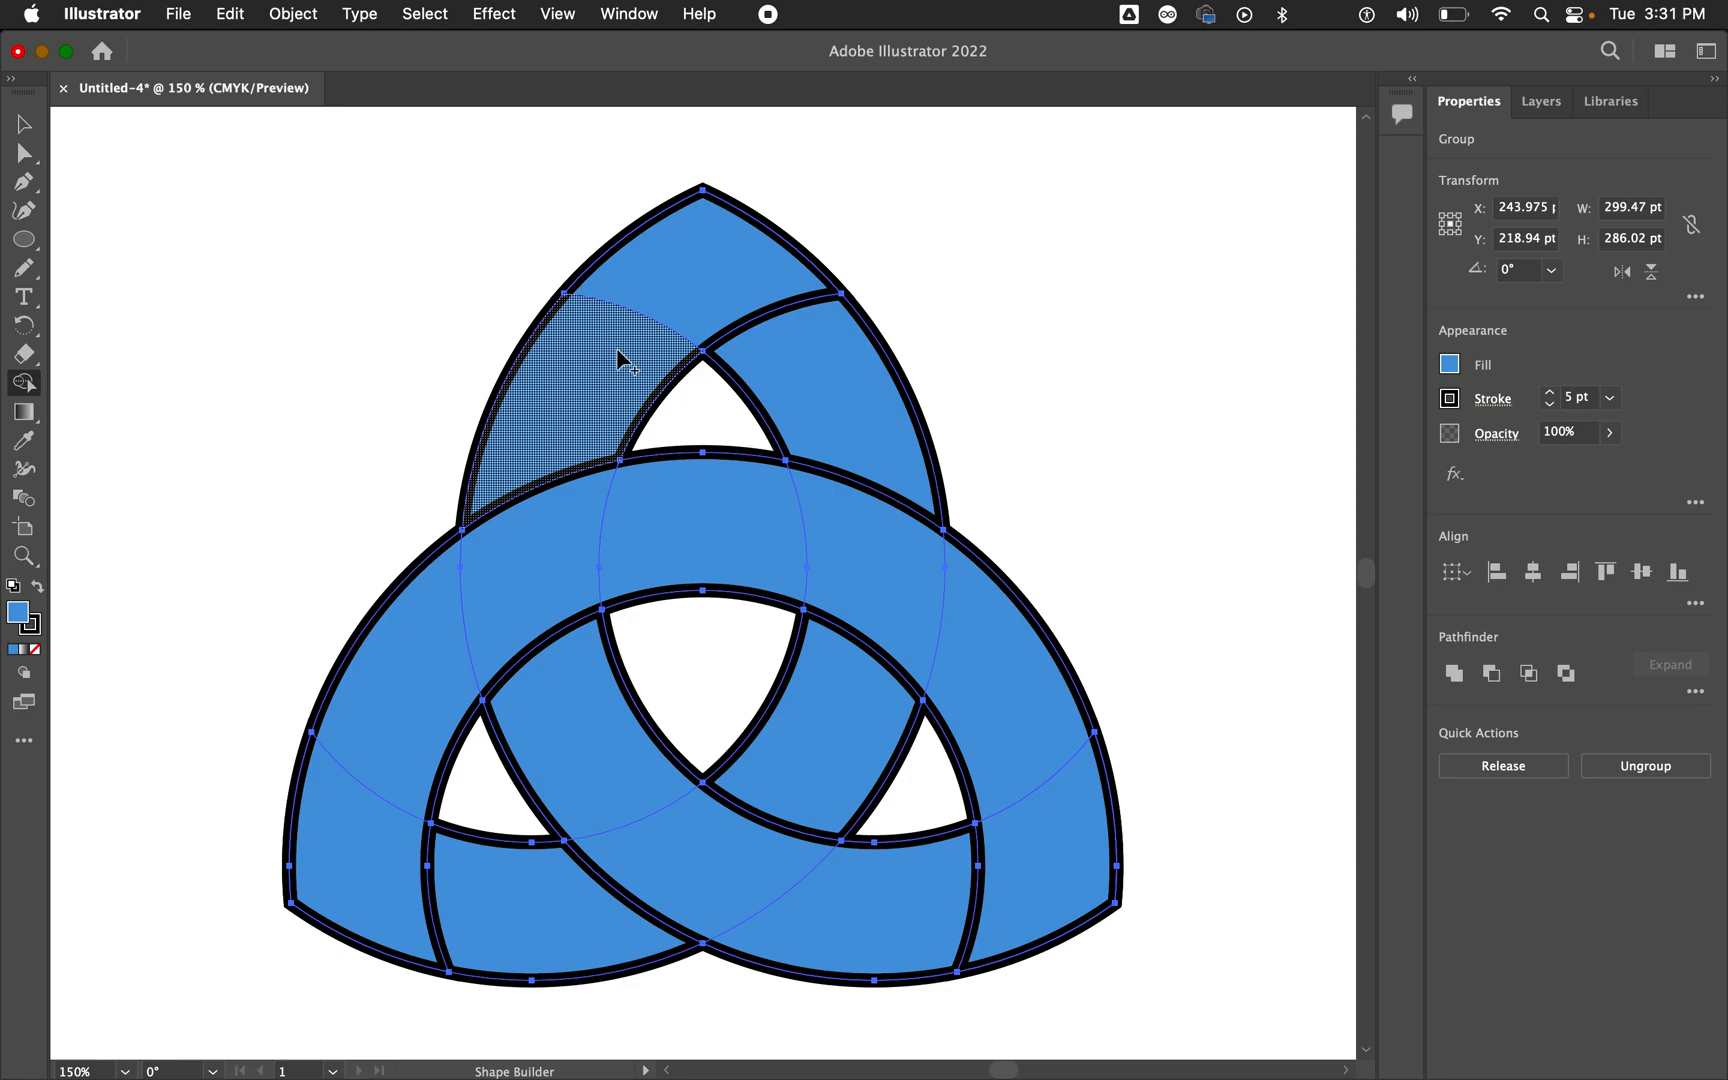
pyautogui.moveTo(607, 362)
pyautogui.mouseDown()
pyautogui.moveTo(694, 274)
pyautogui.moveTo(778, 354)
pyautogui.mouseUp()
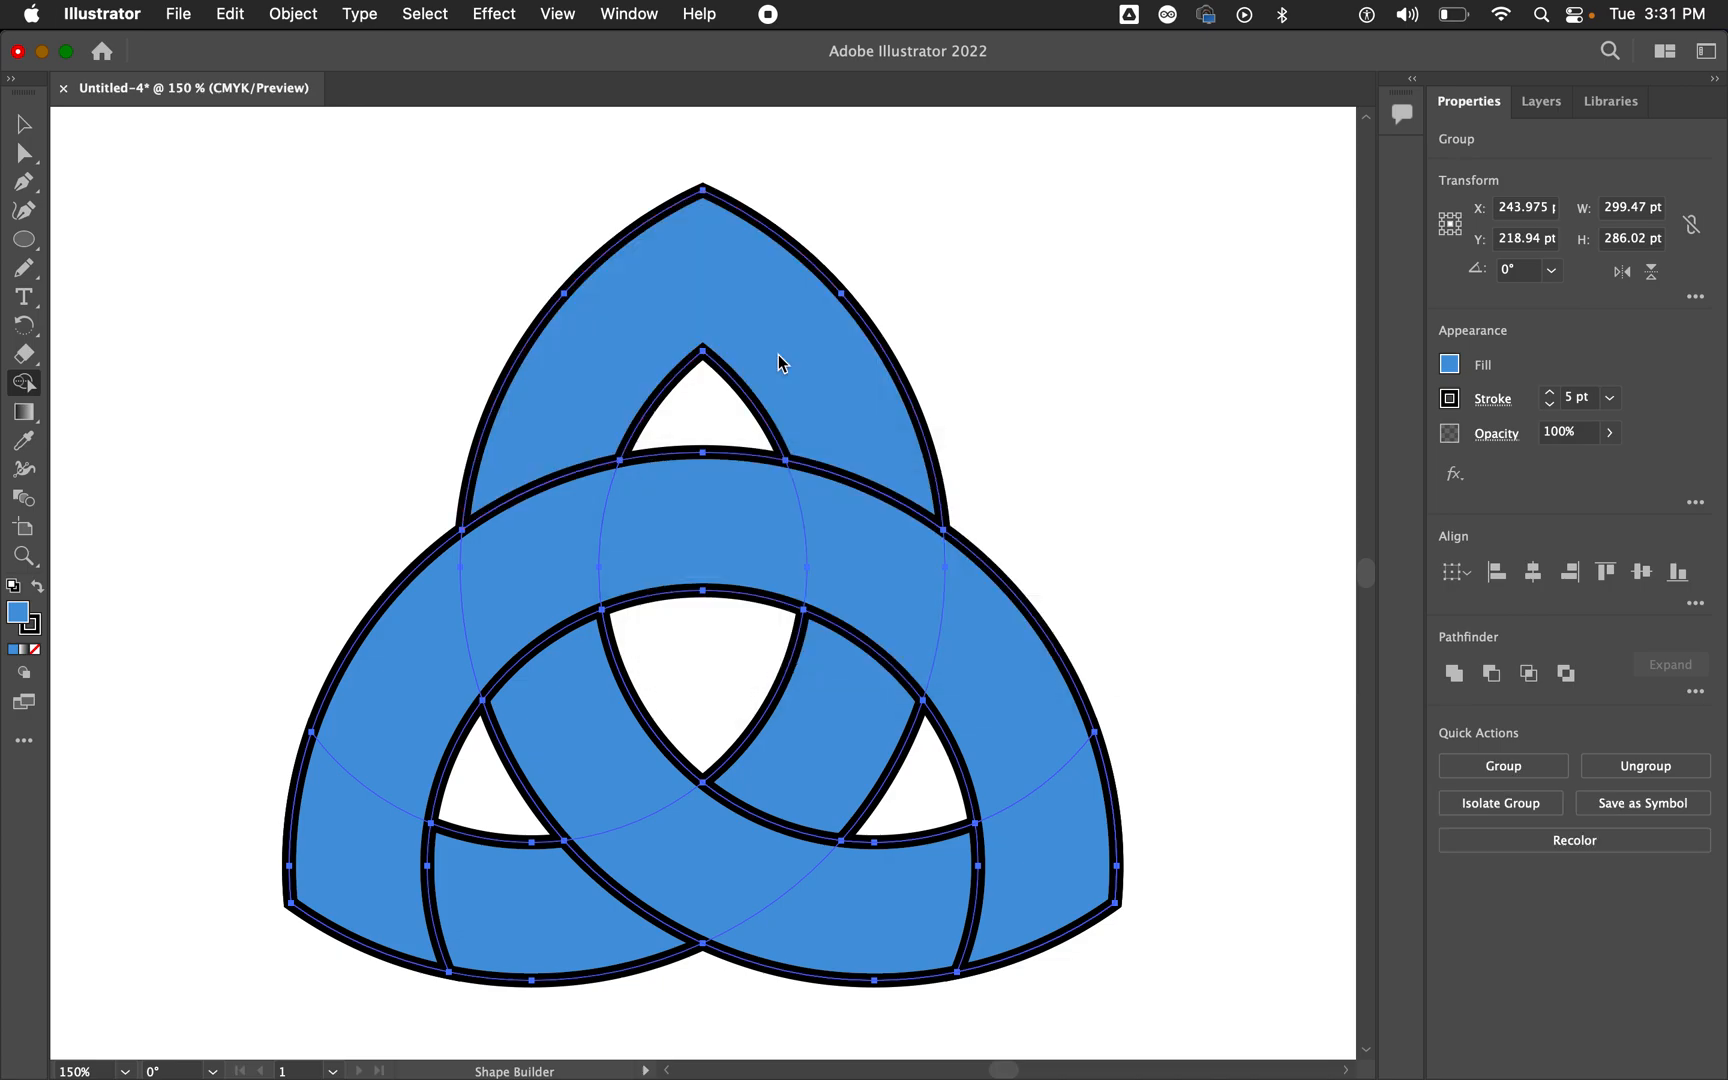
# Step: Merge the segments of the knot's lower-right lobe and of its lower-left lobe into continuous shapes with the Shape Builder tool
pyautogui.click(1028, 772)
pyautogui.moveTo(1028, 772)
pyautogui.mouseDown()
pyautogui.moveTo(1034, 866)
pyautogui.moveTo(915, 906)
pyautogui.mouseUp()
pyautogui.moveTo(388, 743)
pyautogui.mouseDown()
pyautogui.moveTo(355, 856)
pyautogui.moveTo(386, 891)
pyautogui.moveTo(483, 902)
pyautogui.mouseUp()
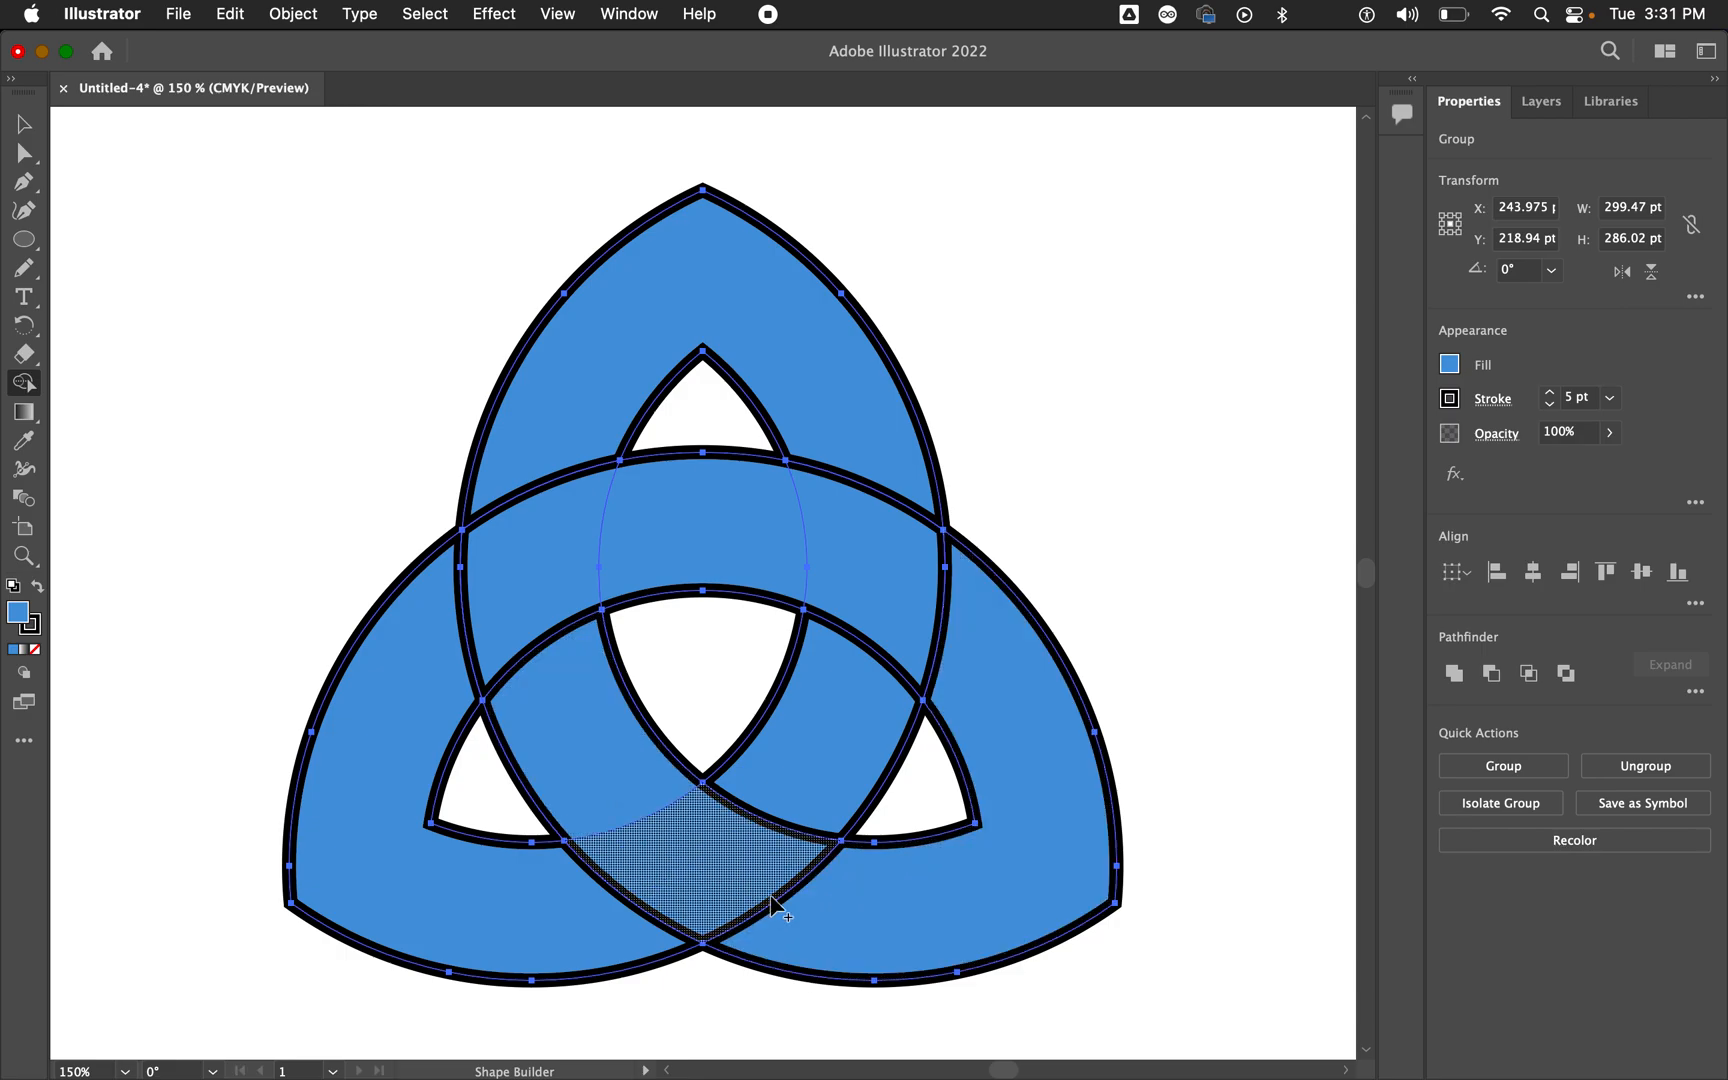
# Step: Merge each of the three lobes with its adjoining crossing band using the Shape Builder tool, so the bands weave over and under each other
pyautogui.click(868, 920)
pyautogui.moveTo(868, 920)
pyautogui.mouseDown()
pyautogui.moveTo(711, 856)
pyautogui.moveTo(633, 790)
pyautogui.mouseUp()
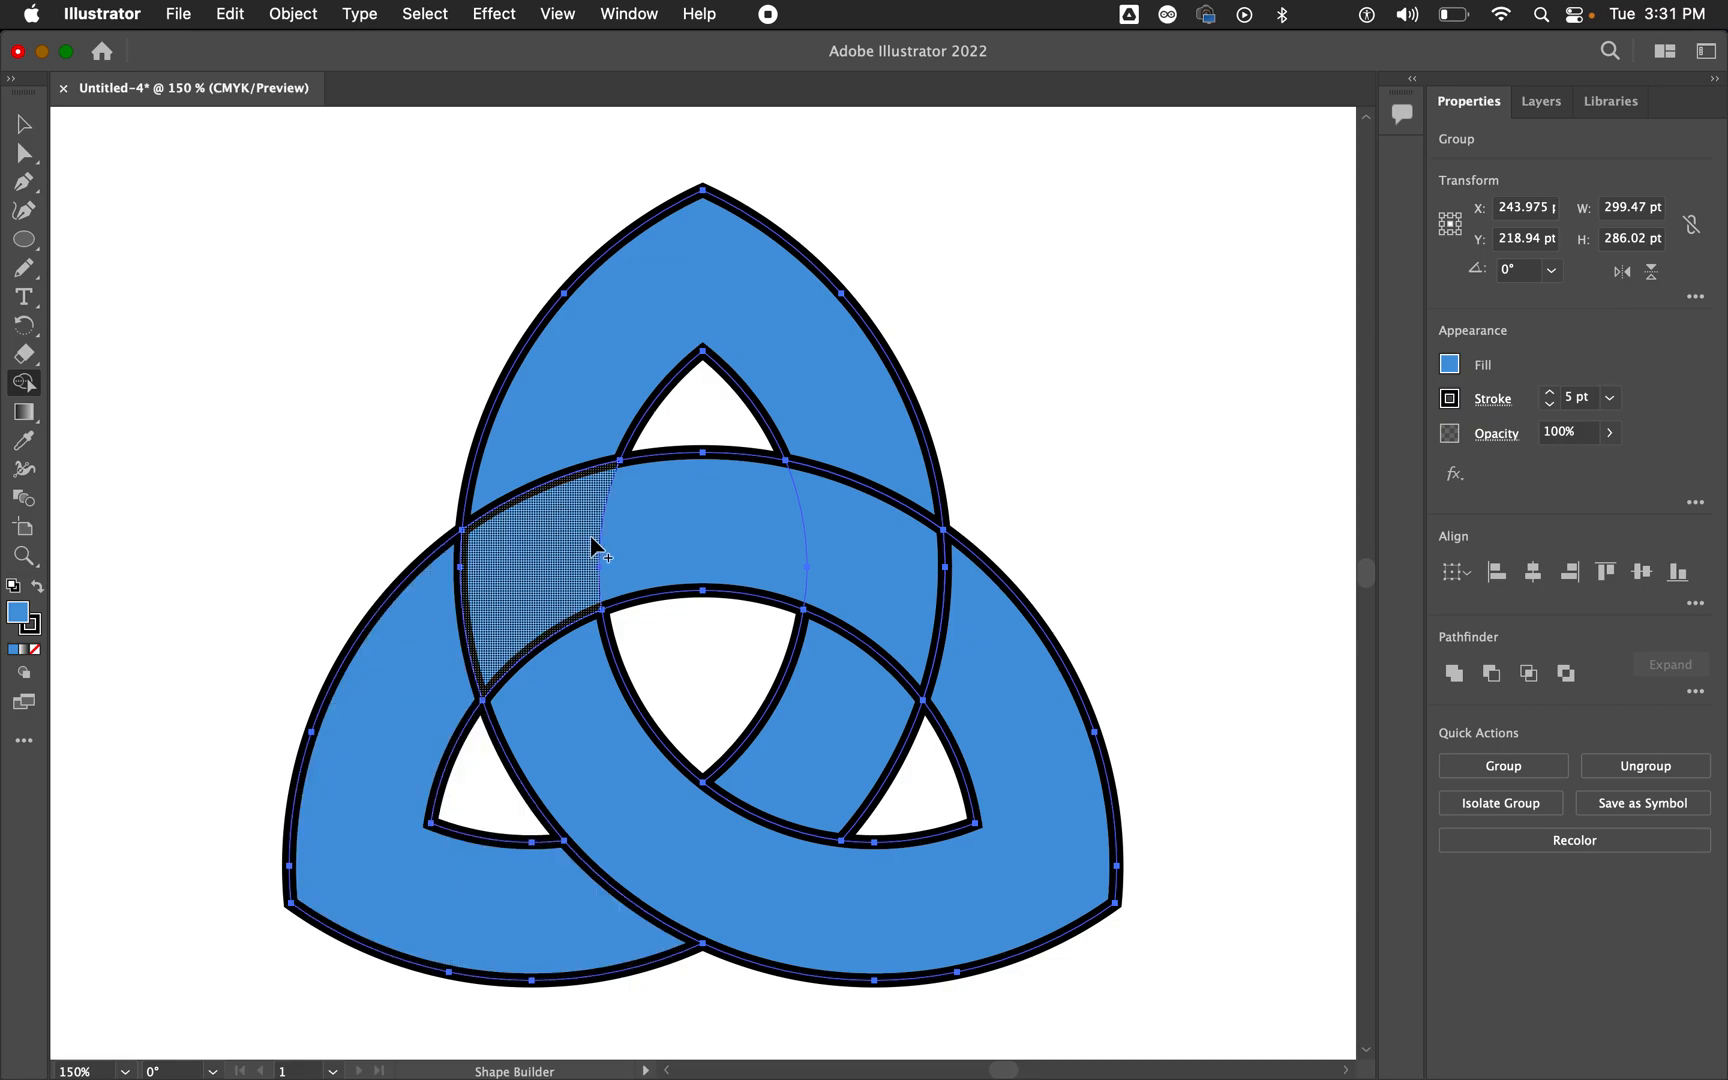
pyautogui.click(418, 678)
pyautogui.moveTo(420, 680)
pyautogui.mouseDown()
pyautogui.moveTo(502, 599)
pyautogui.moveTo(655, 544)
pyautogui.mouseUp()
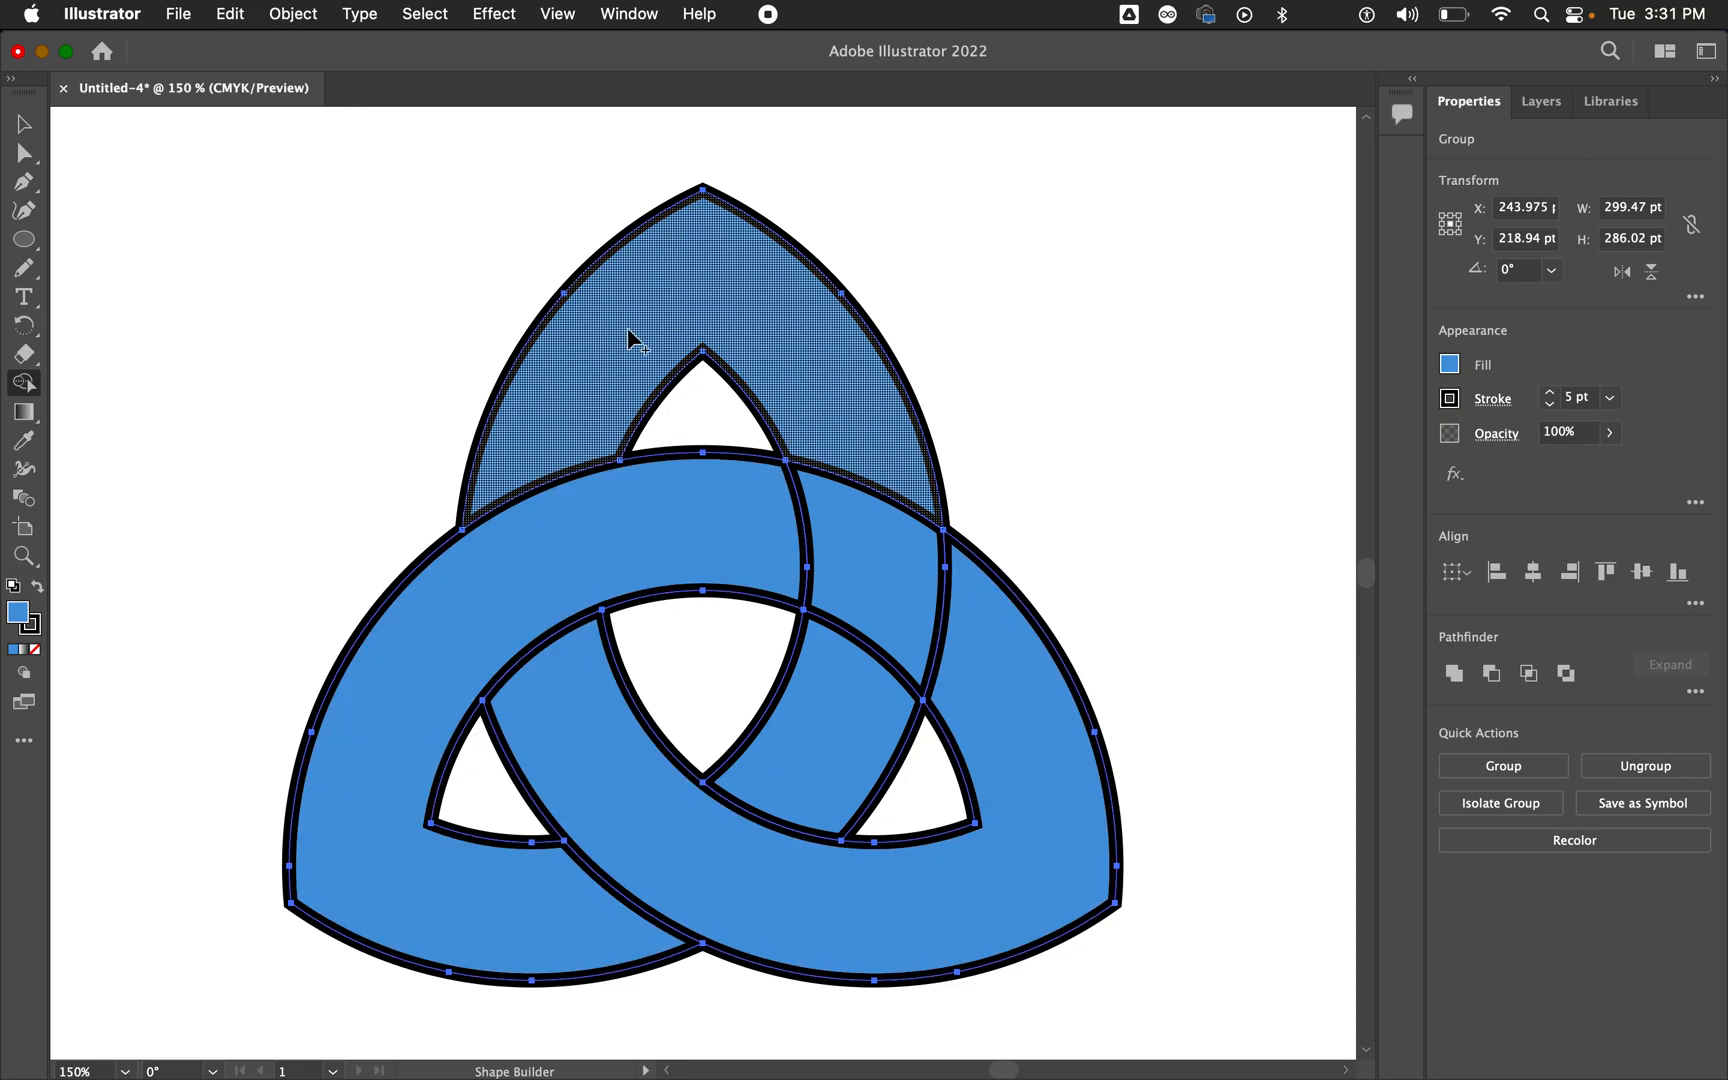
pyautogui.moveTo(837, 354)
pyautogui.mouseDown()
pyautogui.moveTo(865, 482)
pyautogui.moveTo(798, 688)
pyautogui.mouseUp()
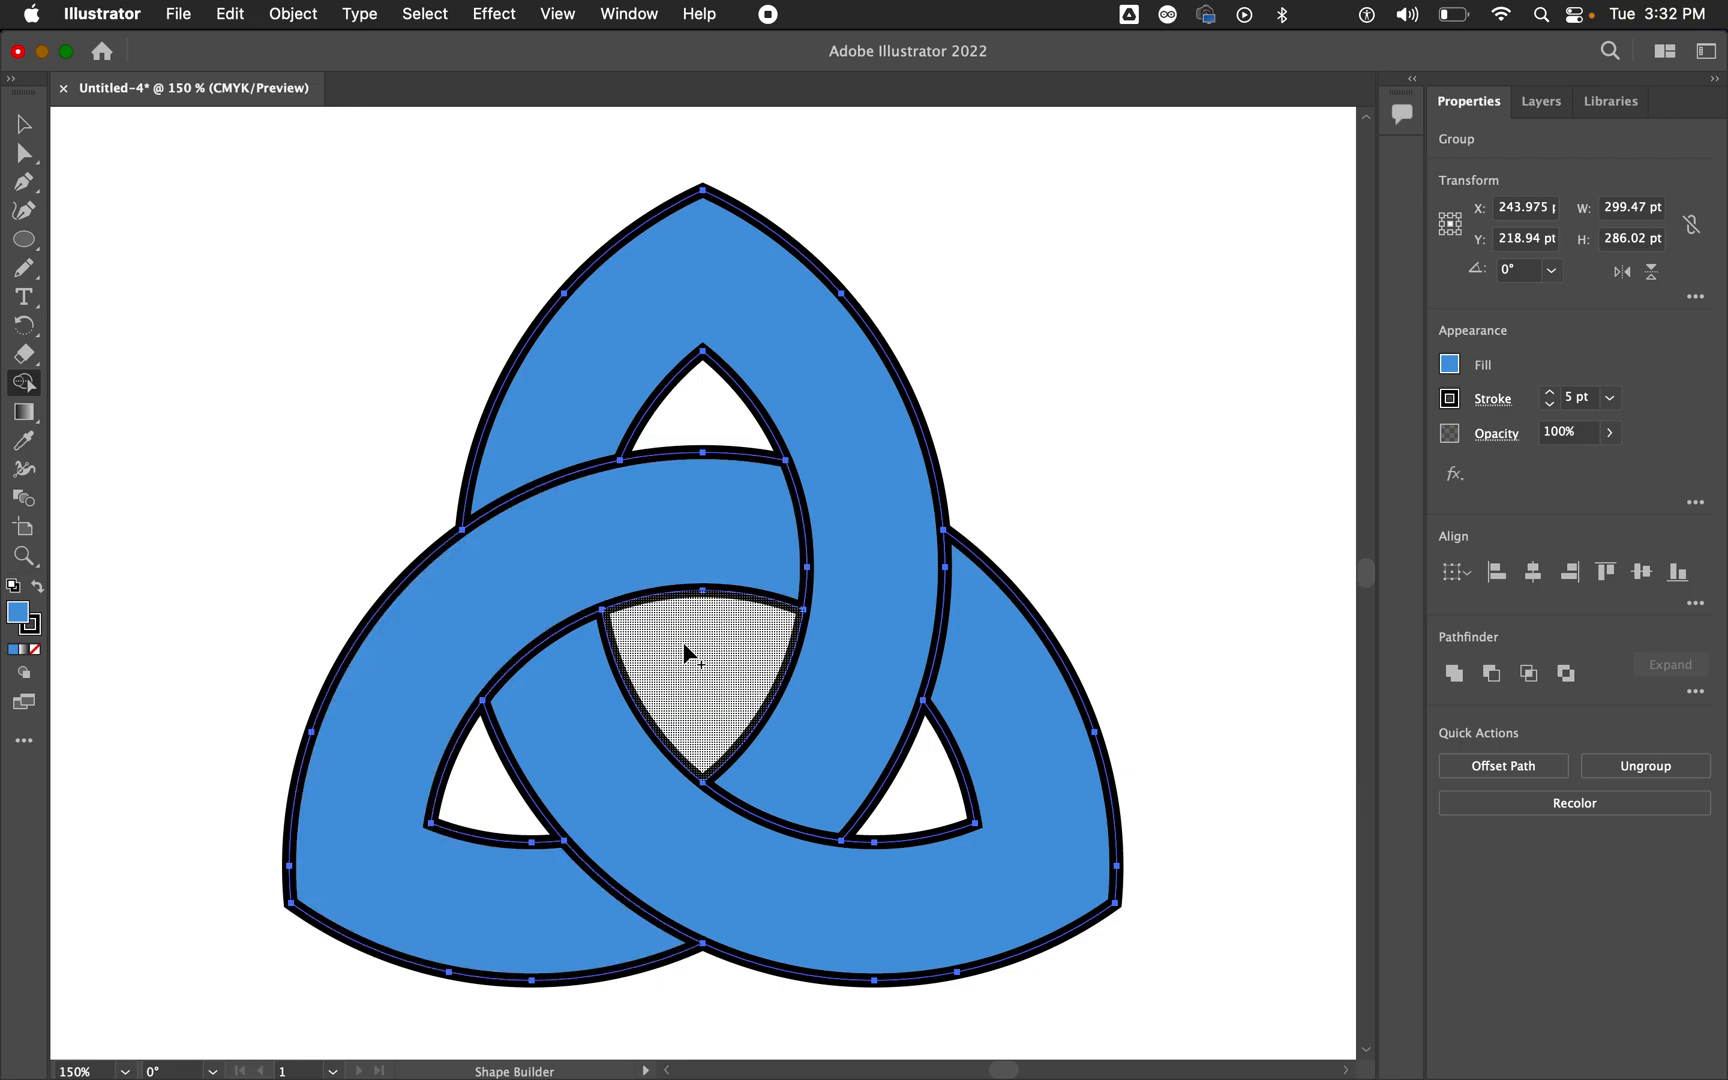
# Step: Select all pieces of the blue knot with the Selection tool and group them
pyautogui.click(24, 124)
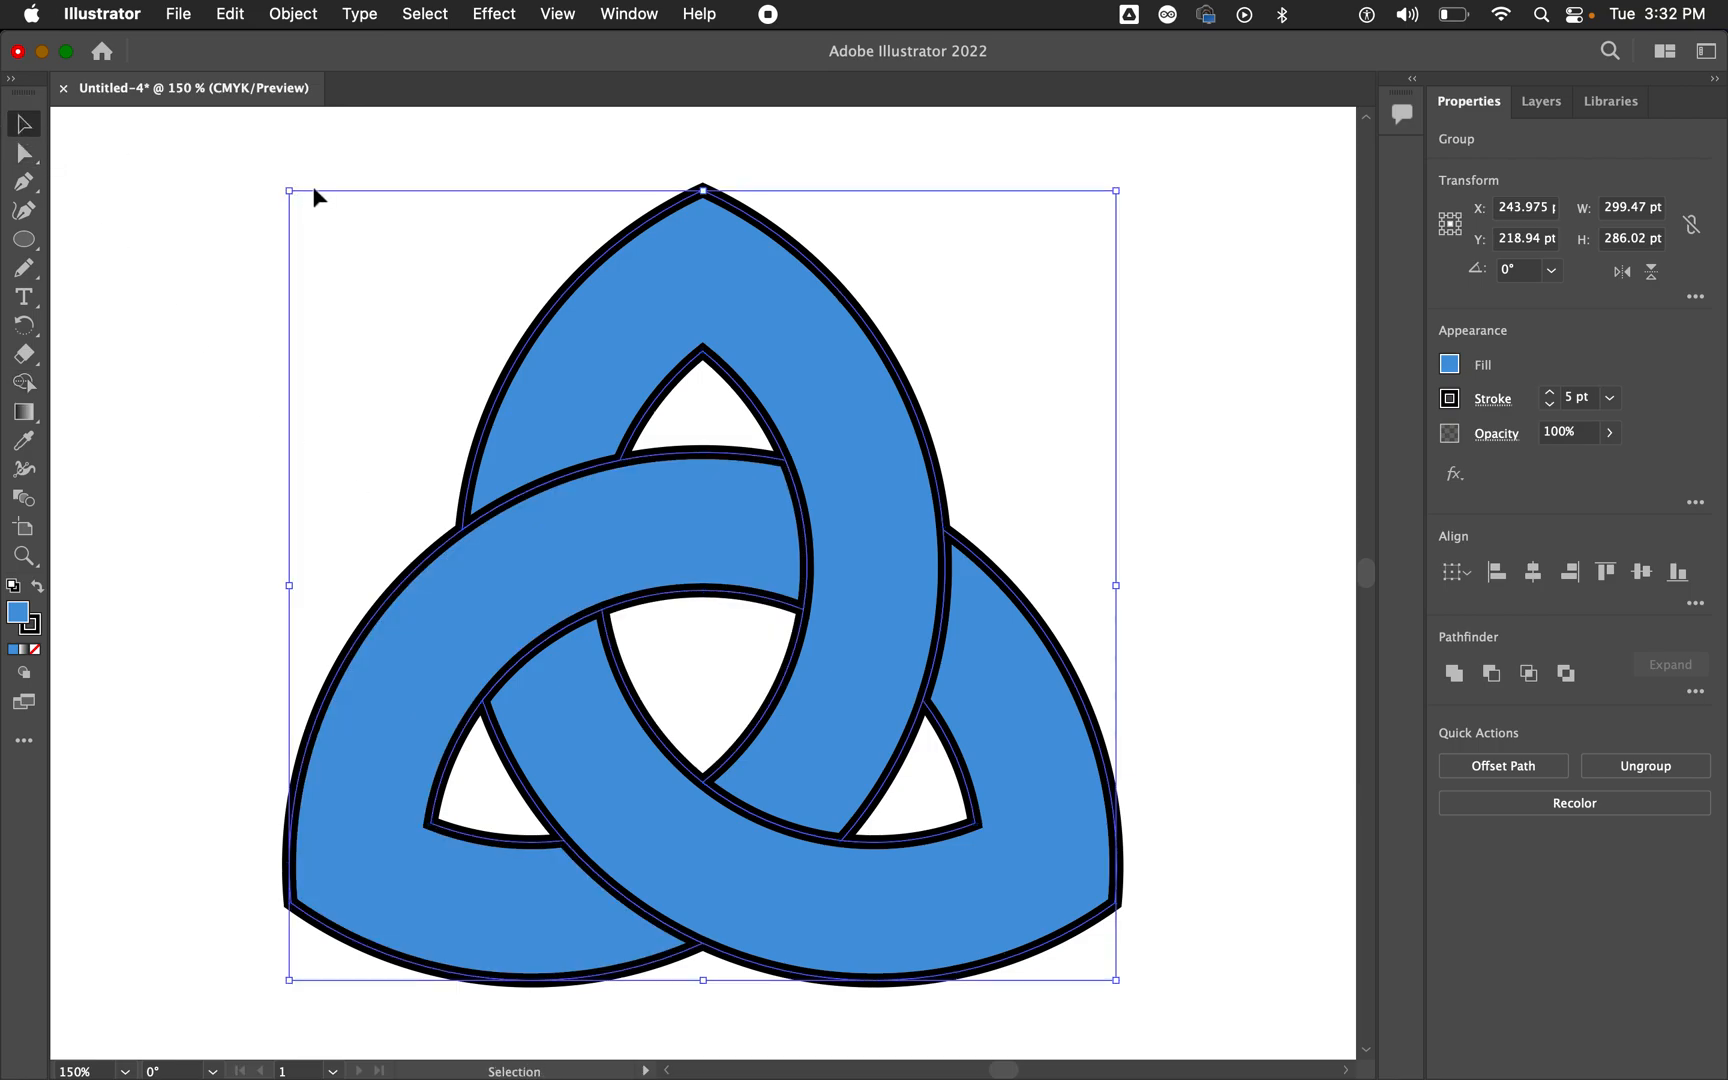
pyautogui.press('super+minus')
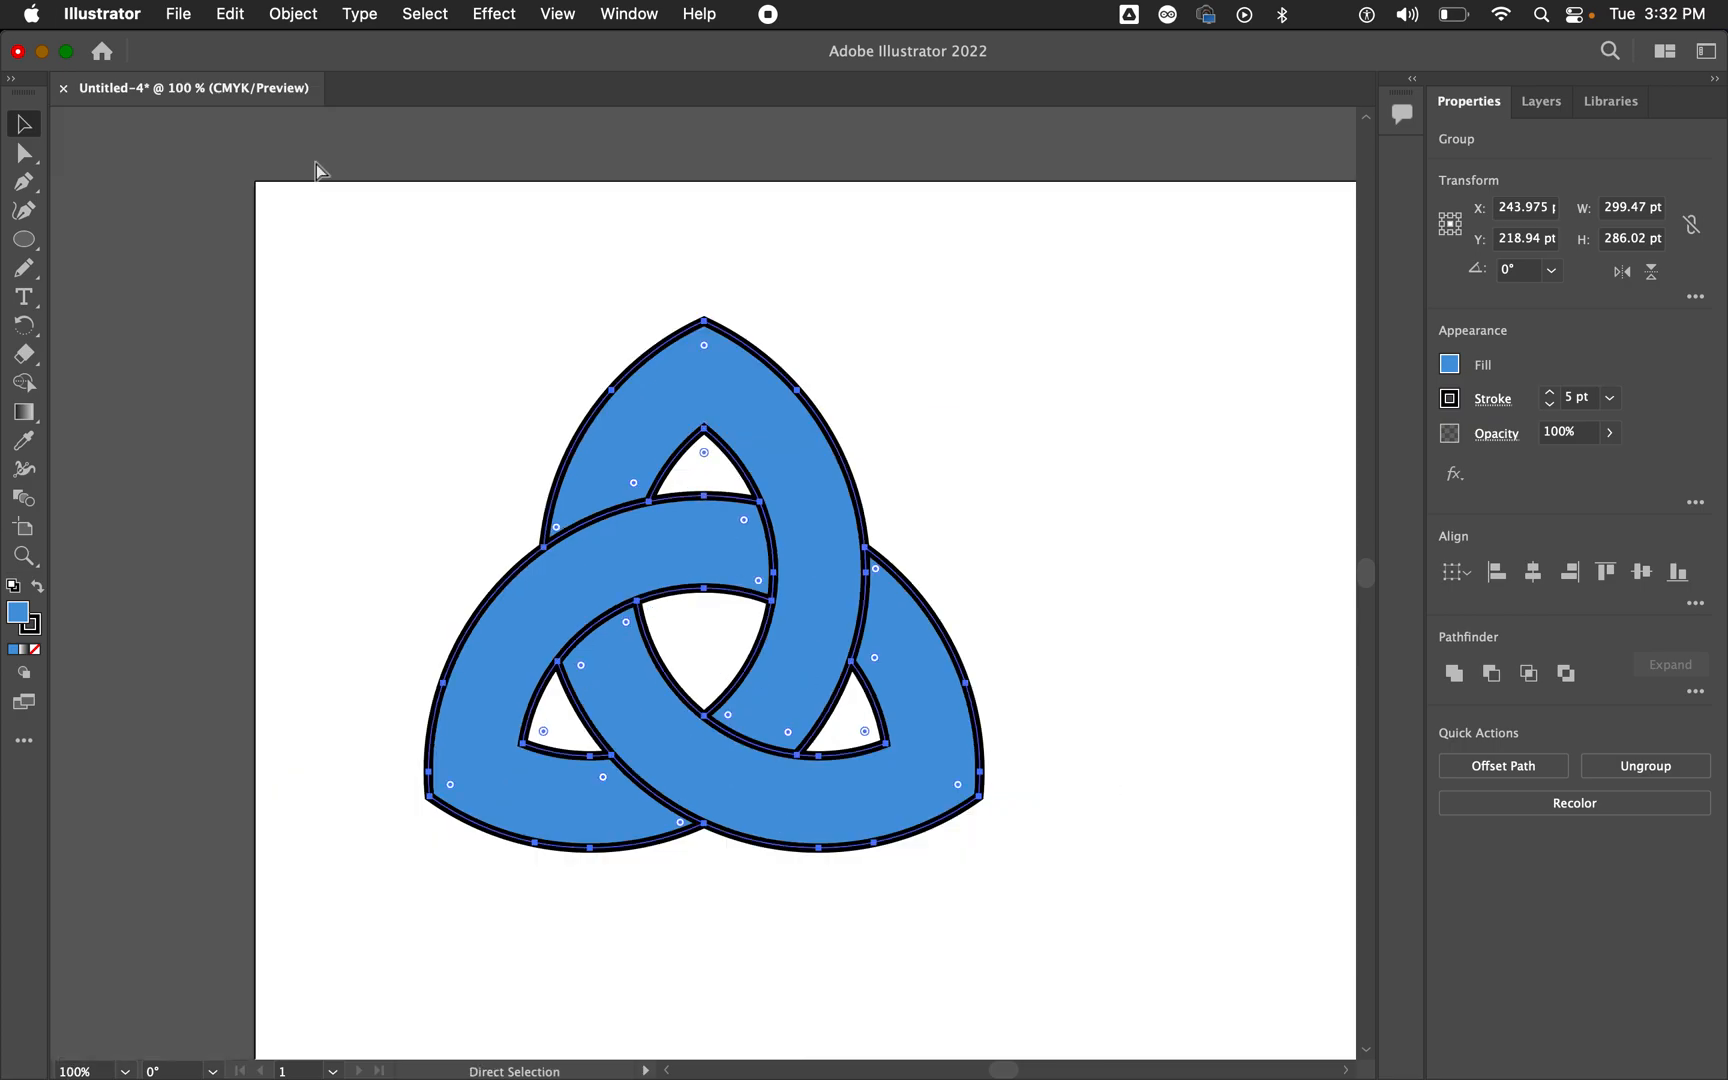
pyautogui.moveTo(367, 244); pyautogui.dragTo(1044, 907)
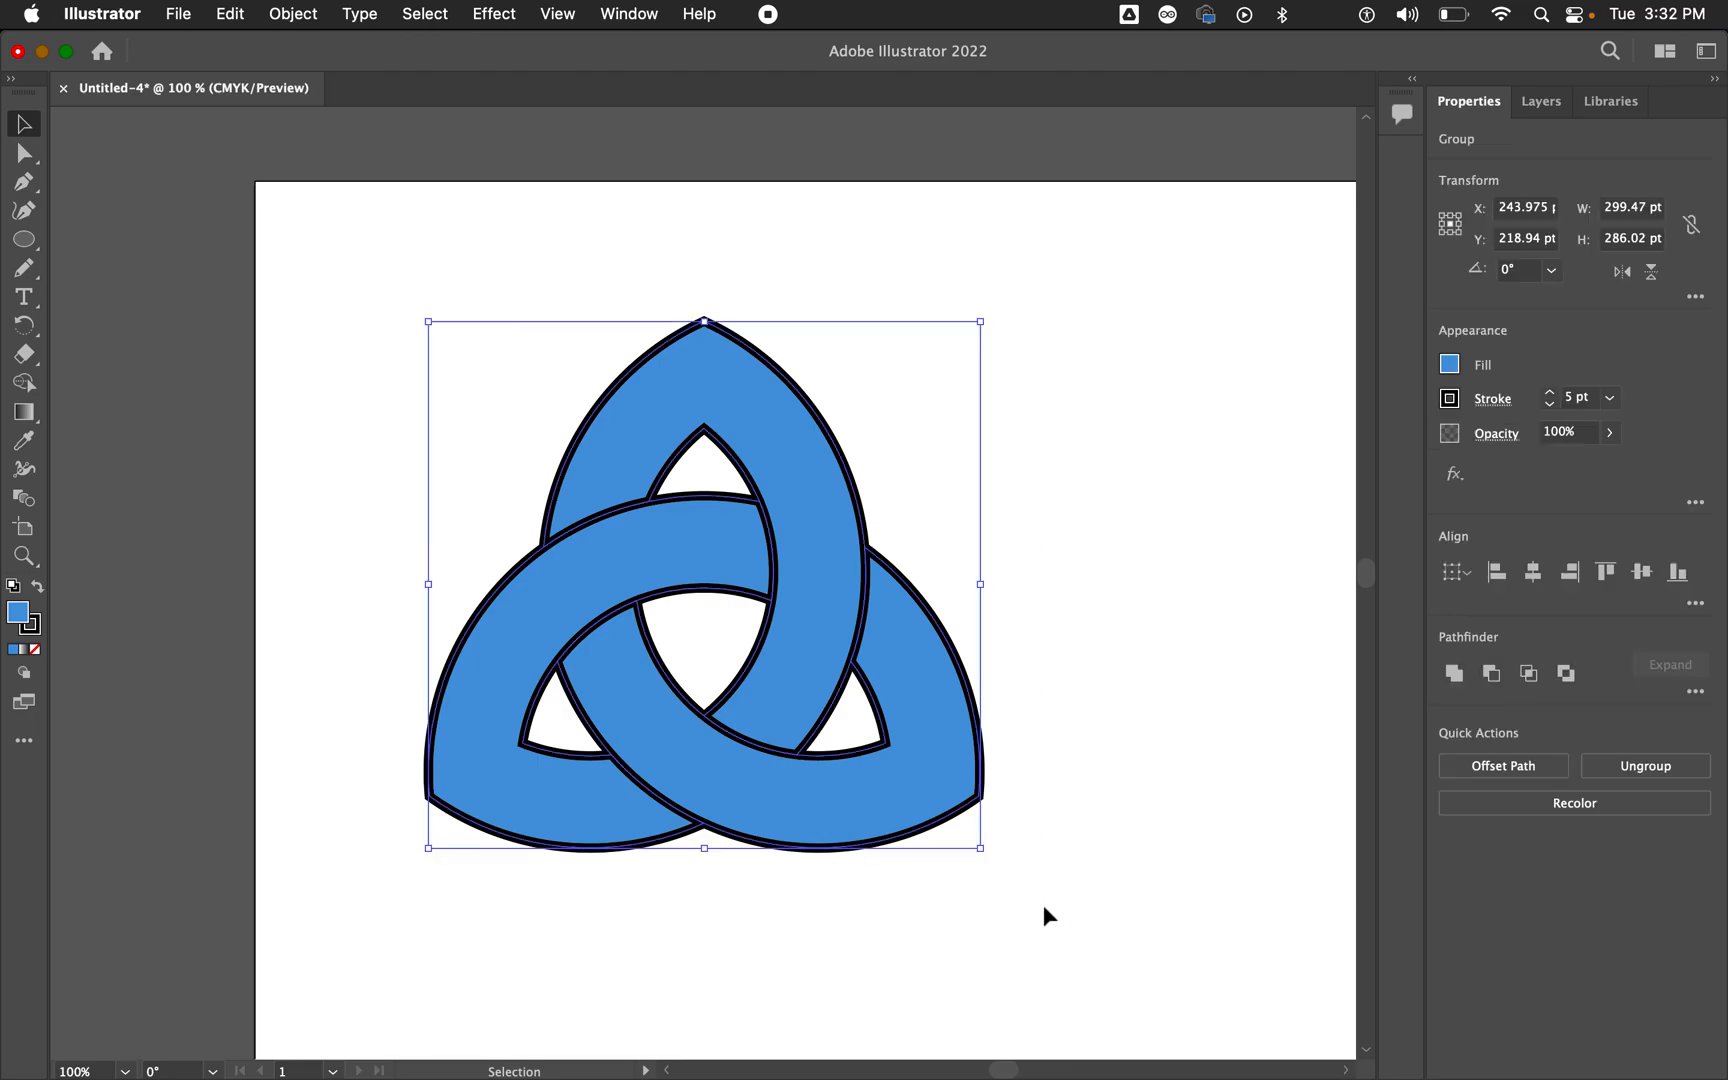
pyautogui.click(293, 14)
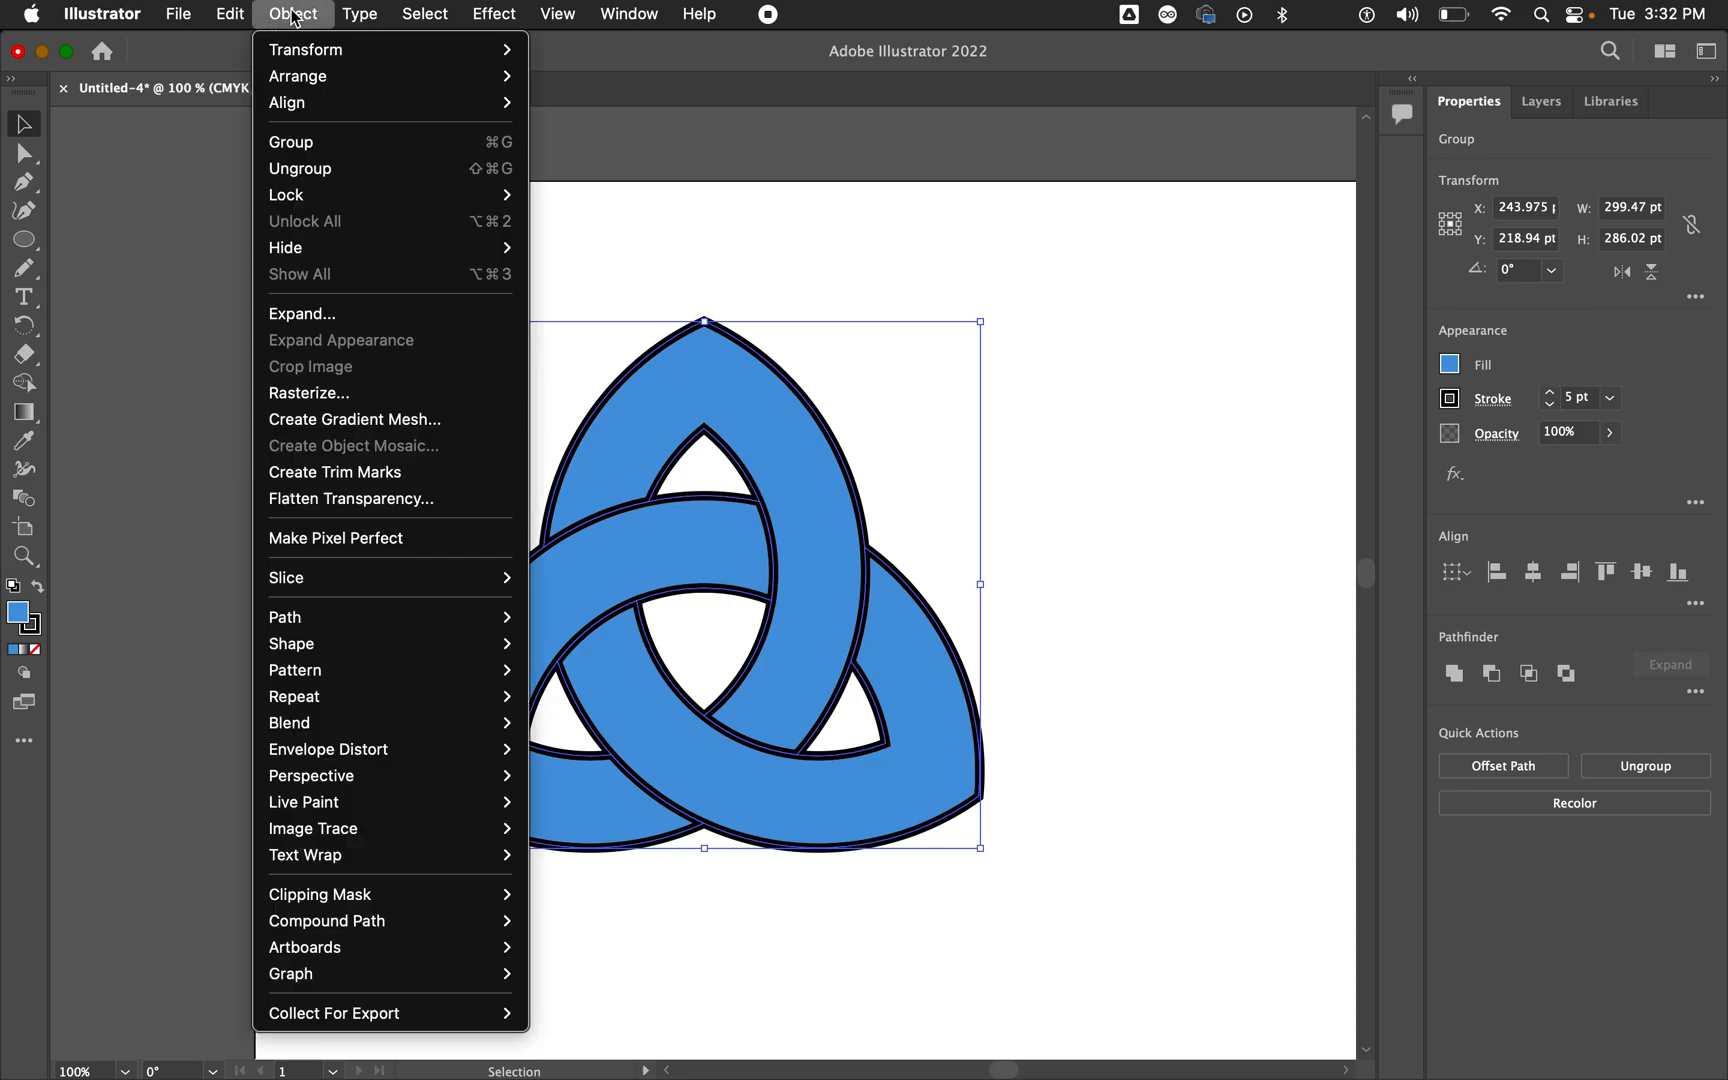
pyautogui.click(290, 139)
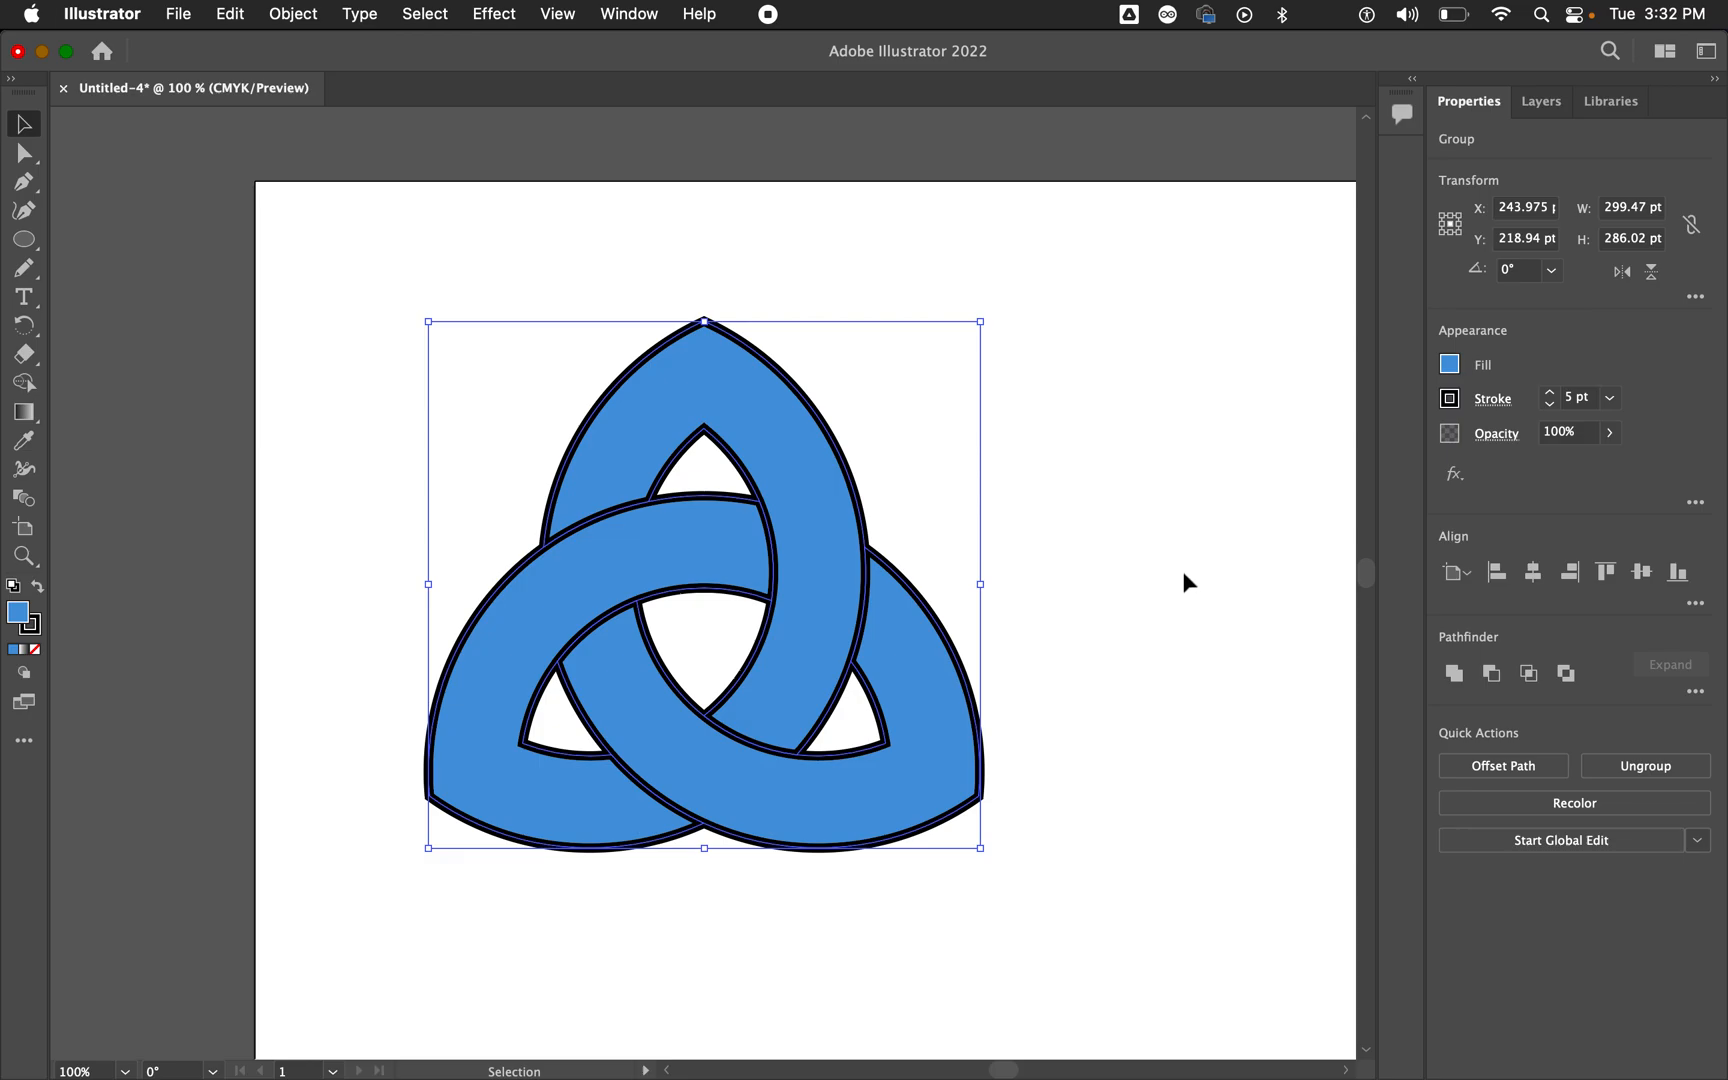
# Step: Scale the grouped blue knot up proportionally to about 477 pt wide and 456 pt high
pyautogui.press('super+minus')
pyautogui.press('super+minus')
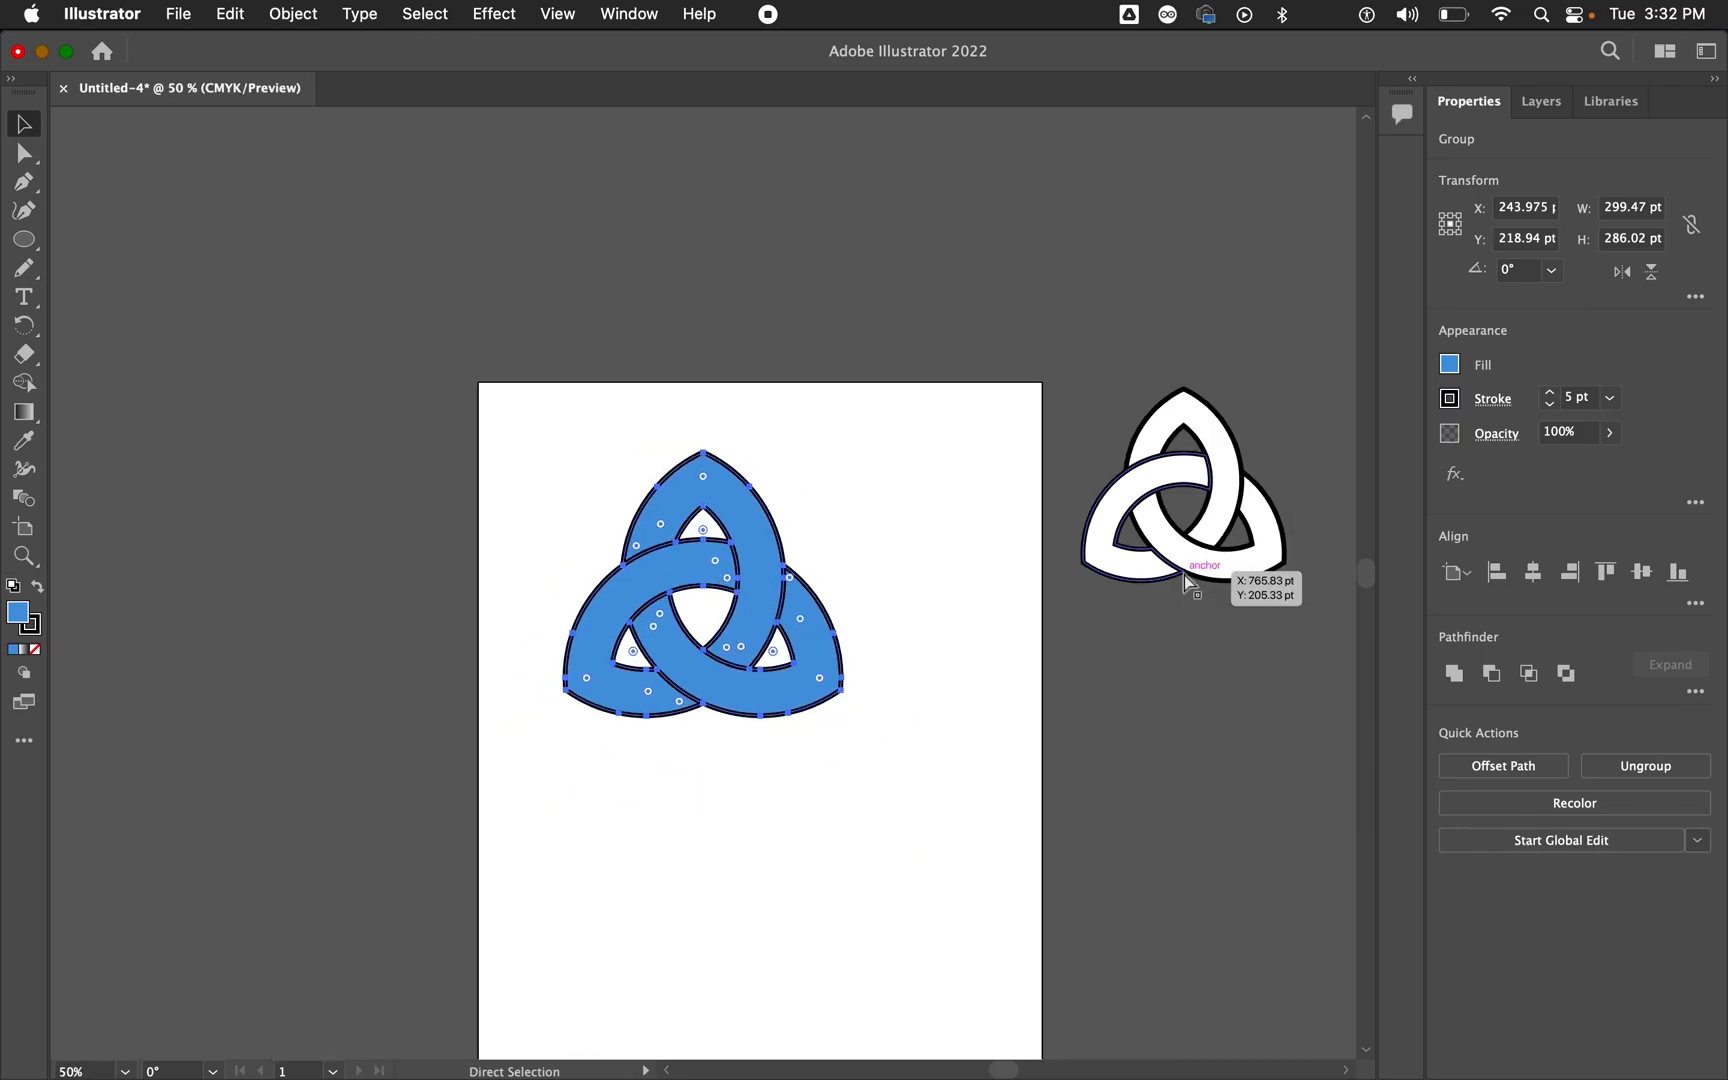
pyautogui.scroll(-3, 1183, 572)
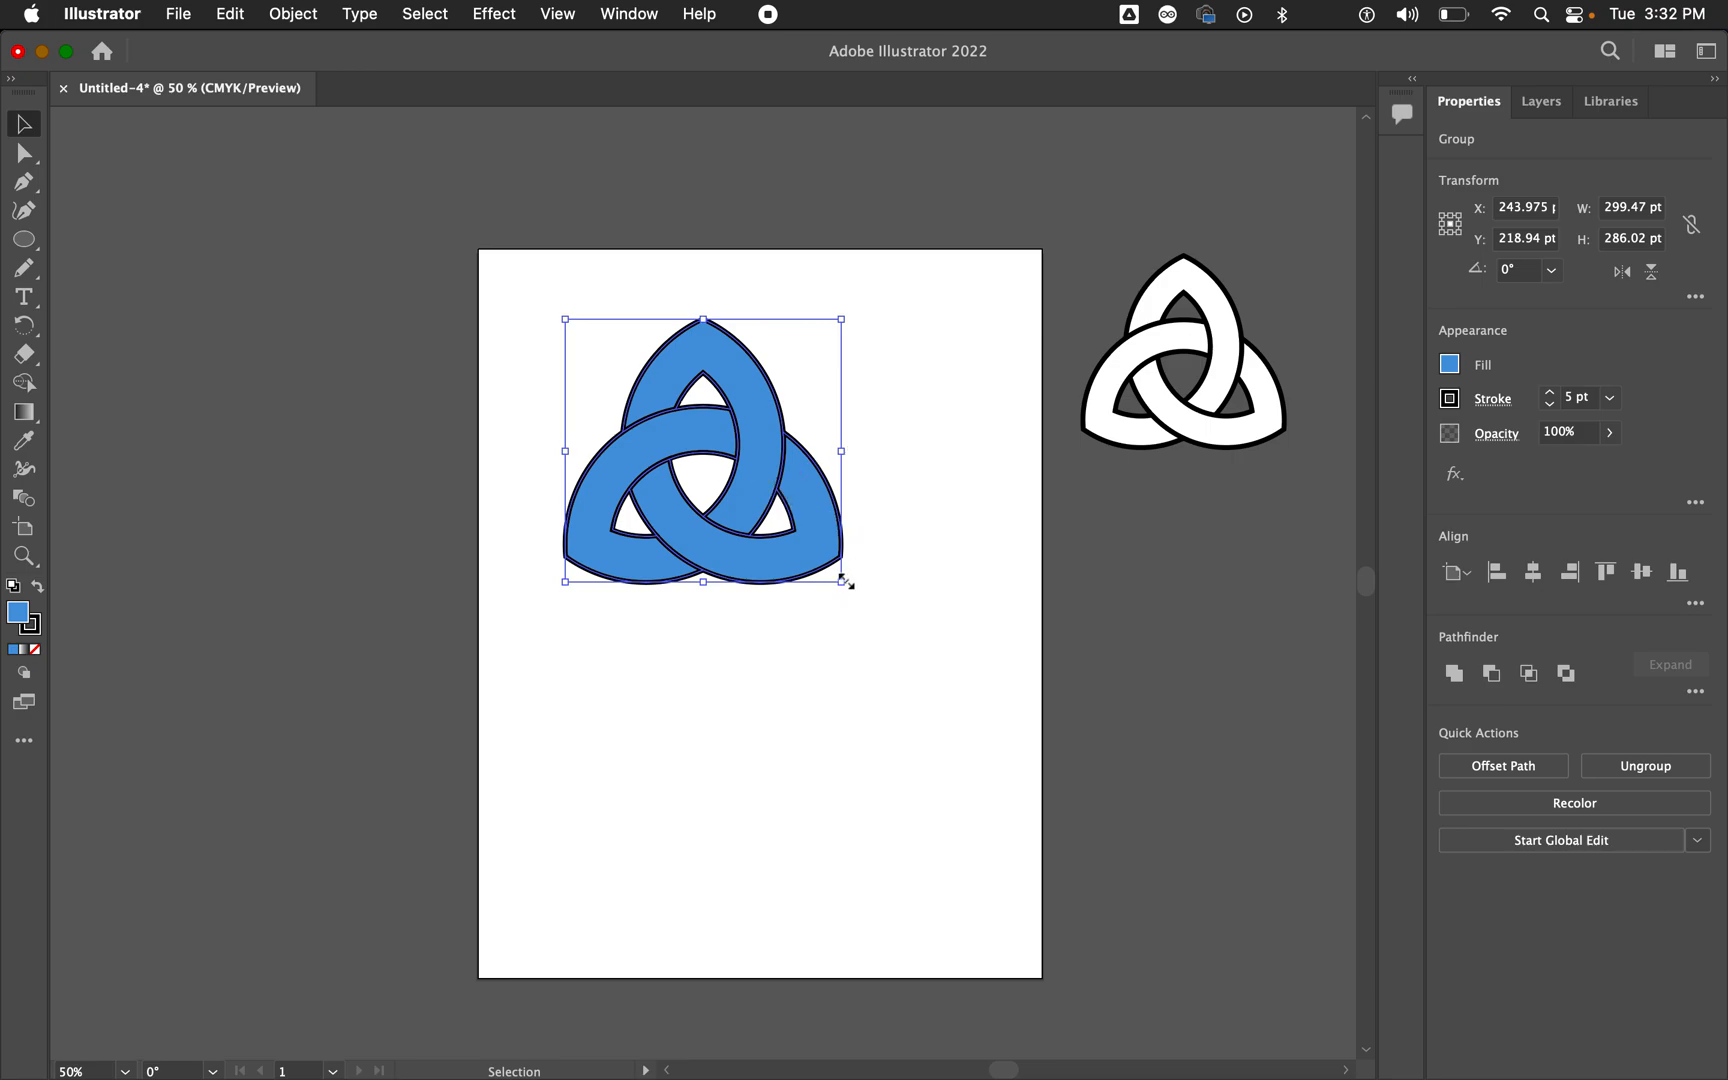
pyautogui.moveTo(842, 581); pyautogui.dragTo(1004, 843)
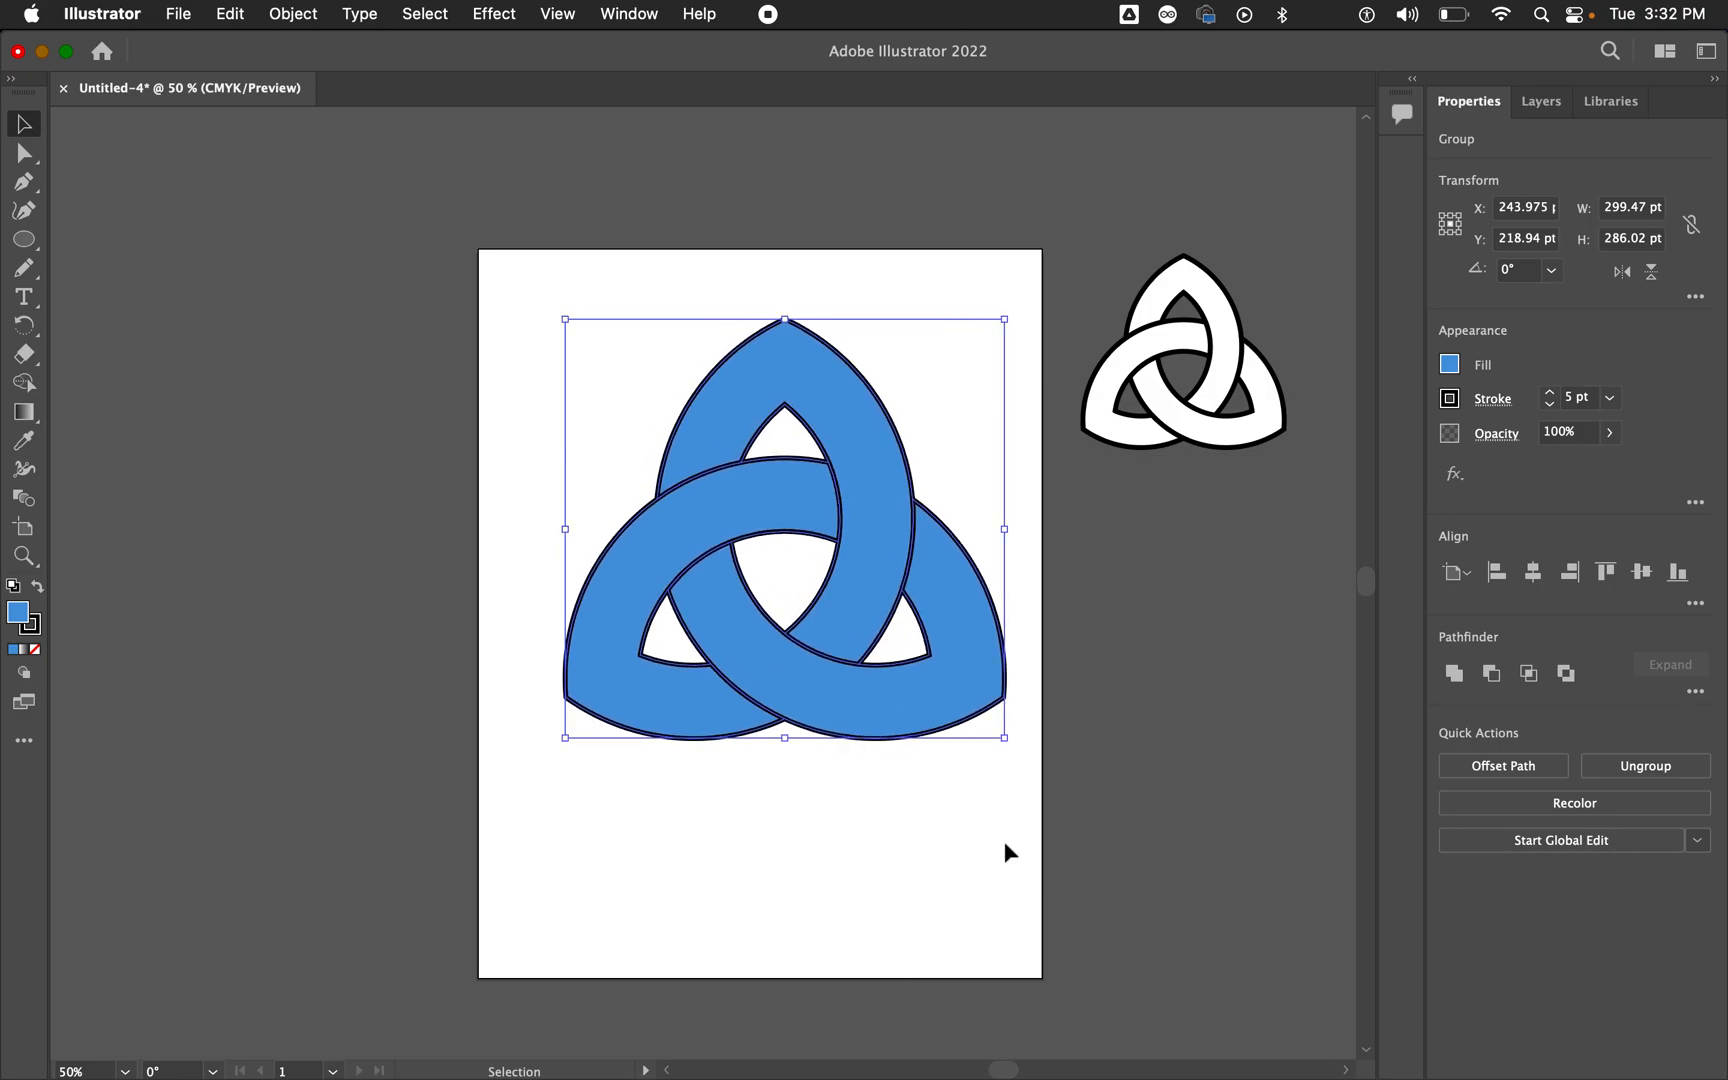
# Step: Center the blue knot horizontally and vertically on the artboard using Align to Artboard, and deselect it
pyautogui.click(1466, 573)
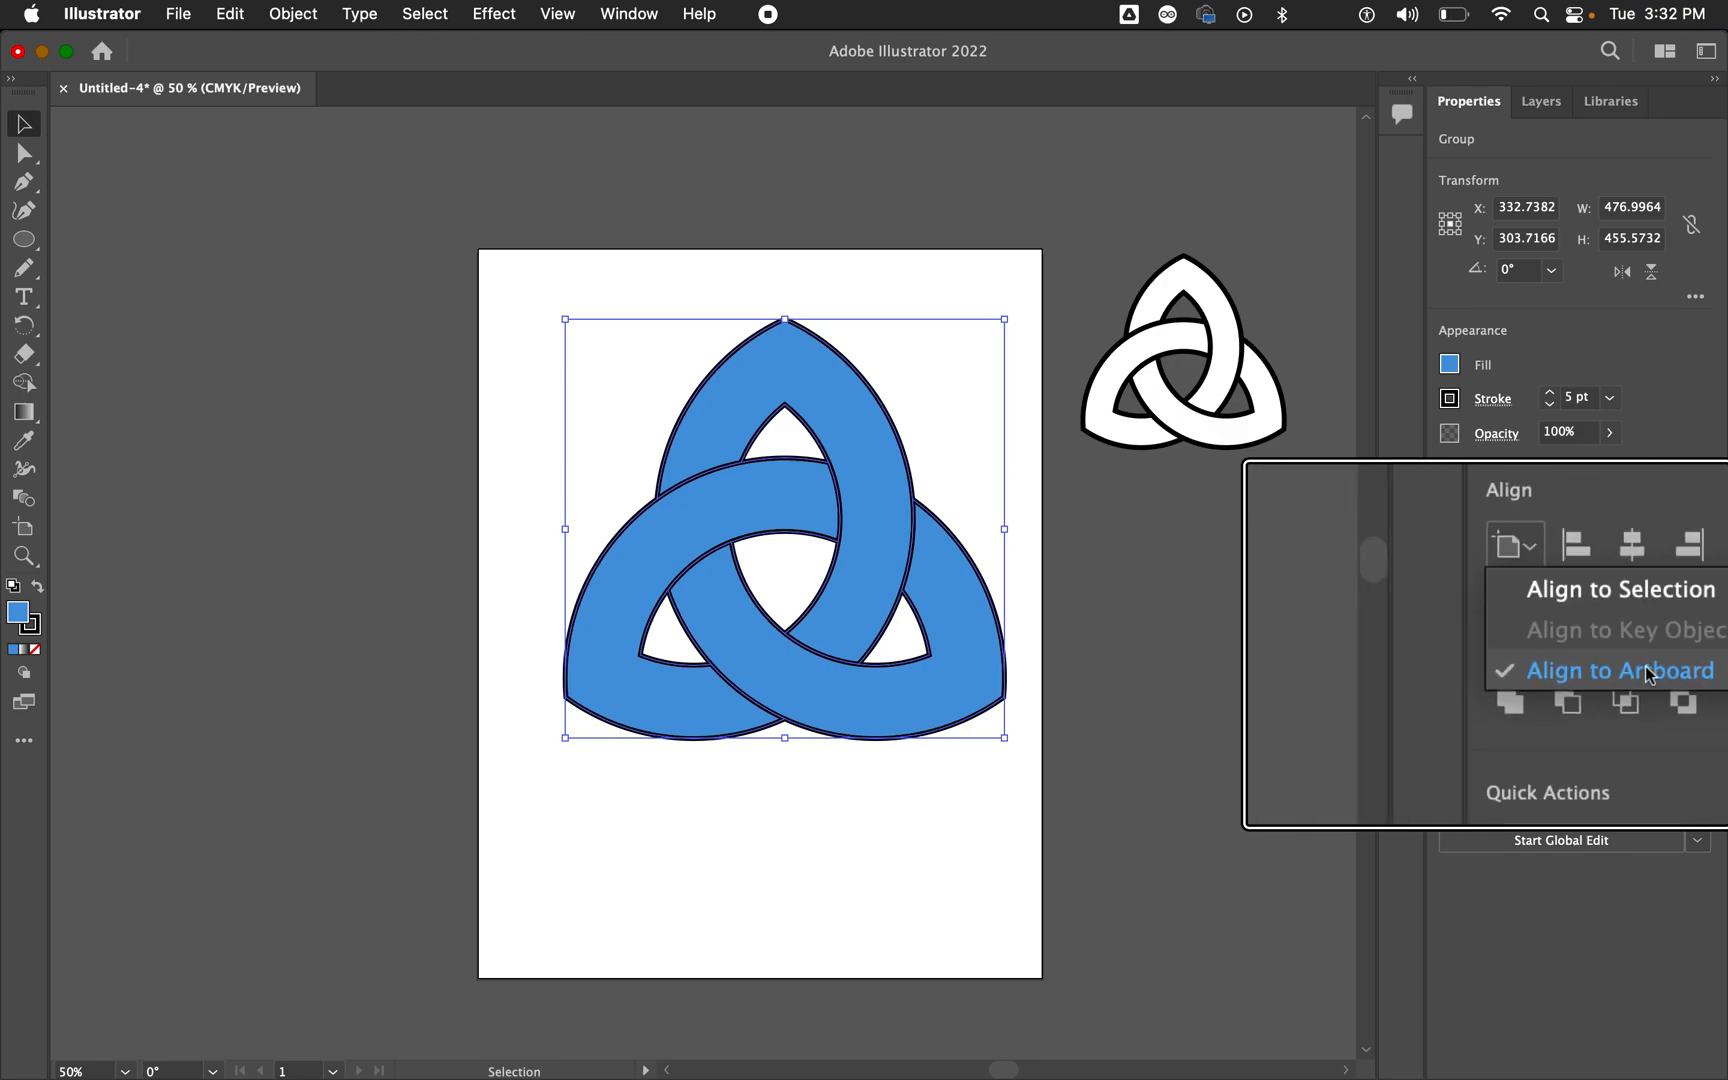
pyautogui.click(1562, 503)
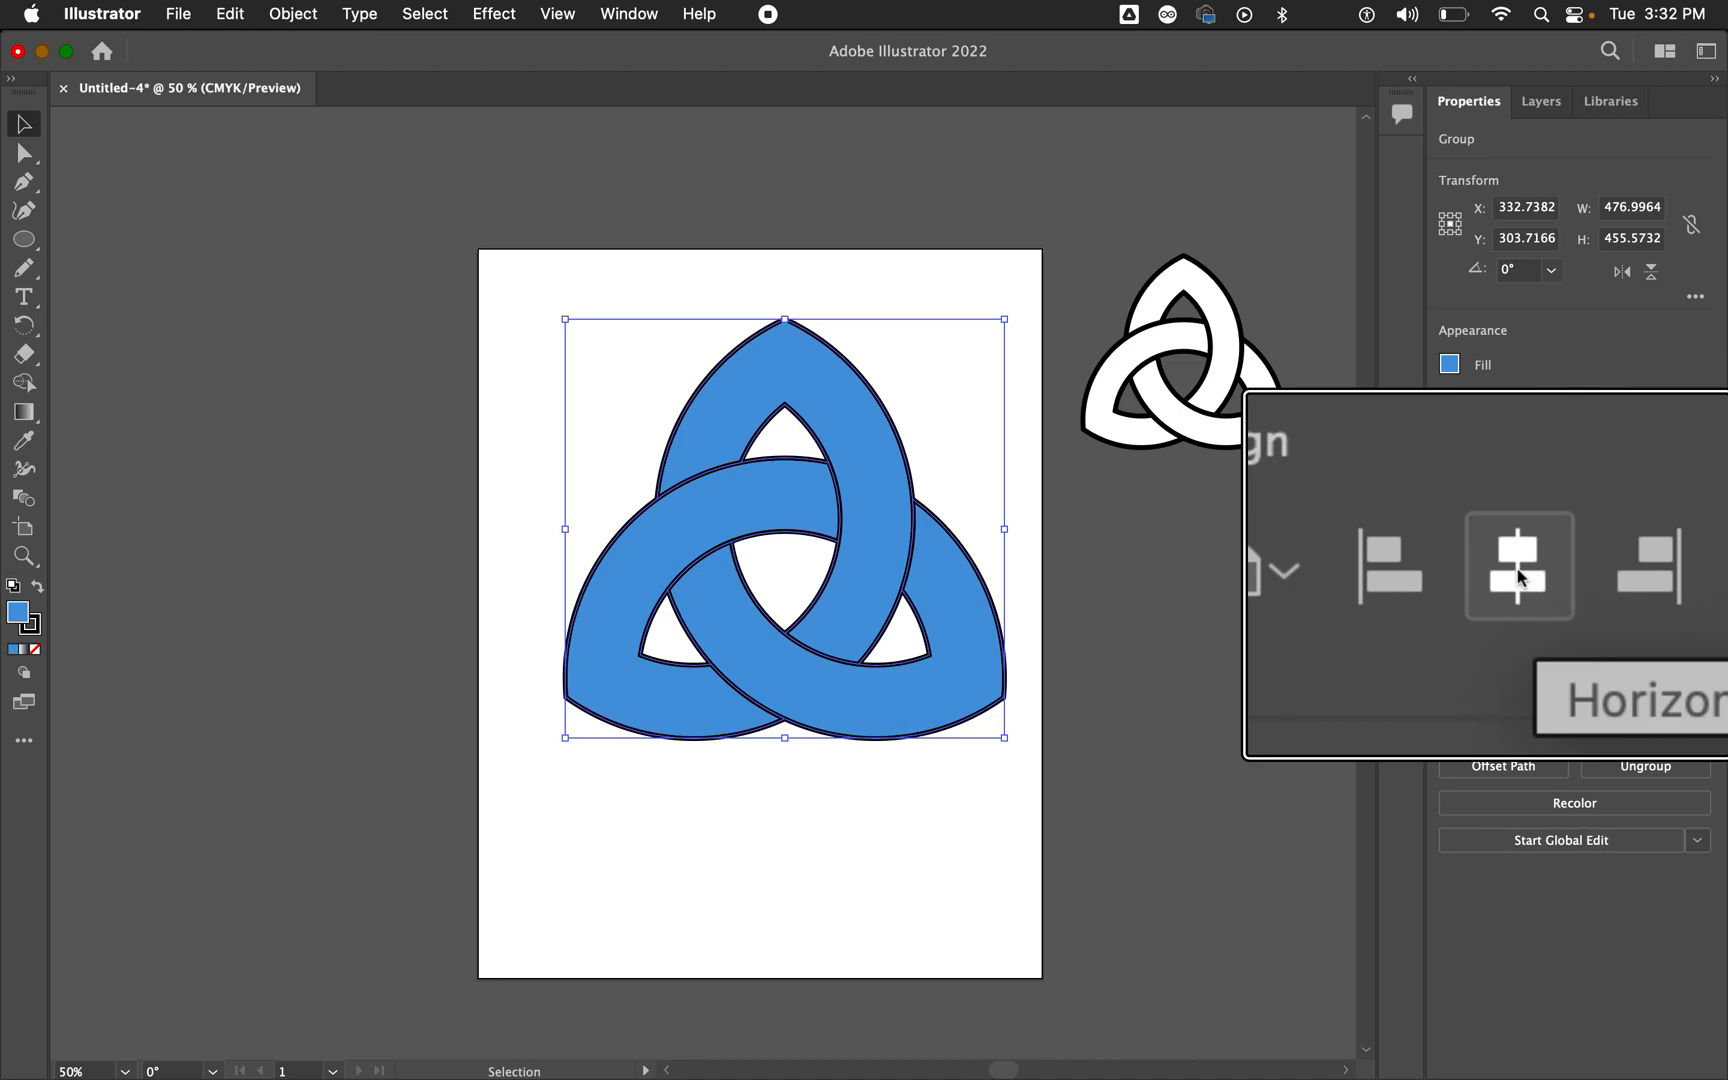
pyautogui.click(1520, 577)
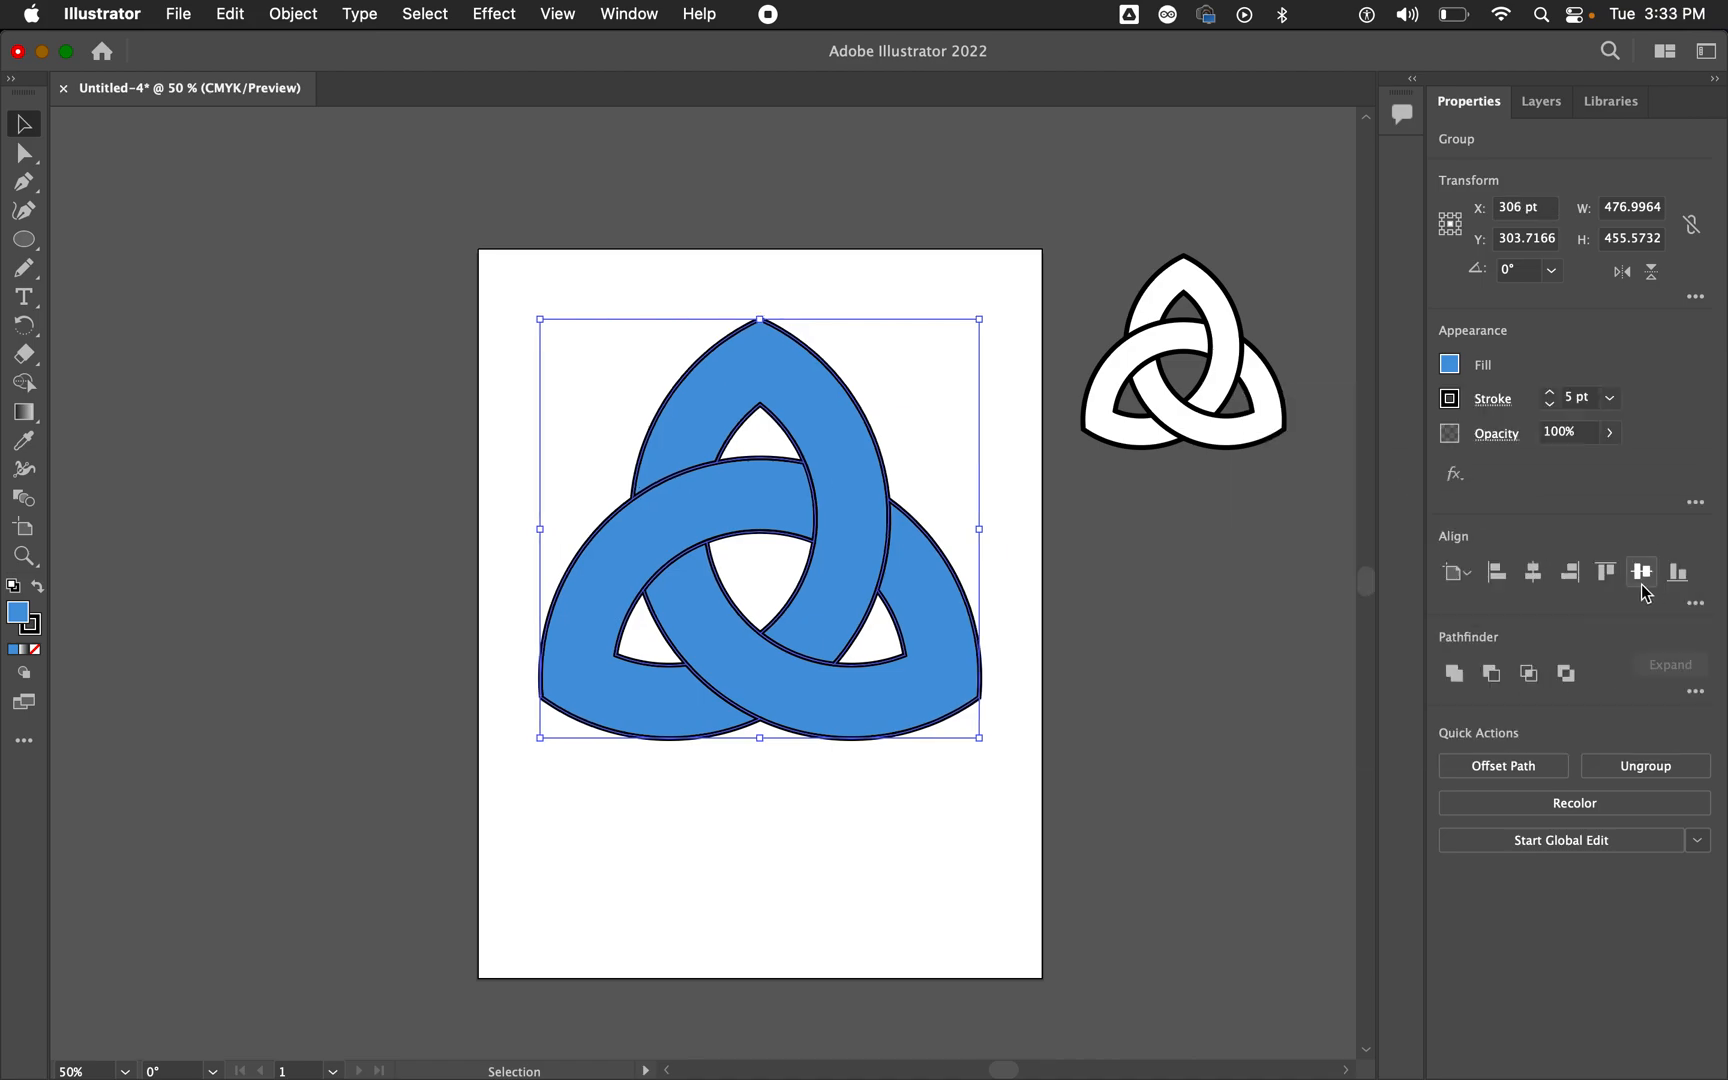
pyautogui.click(1650, 582)
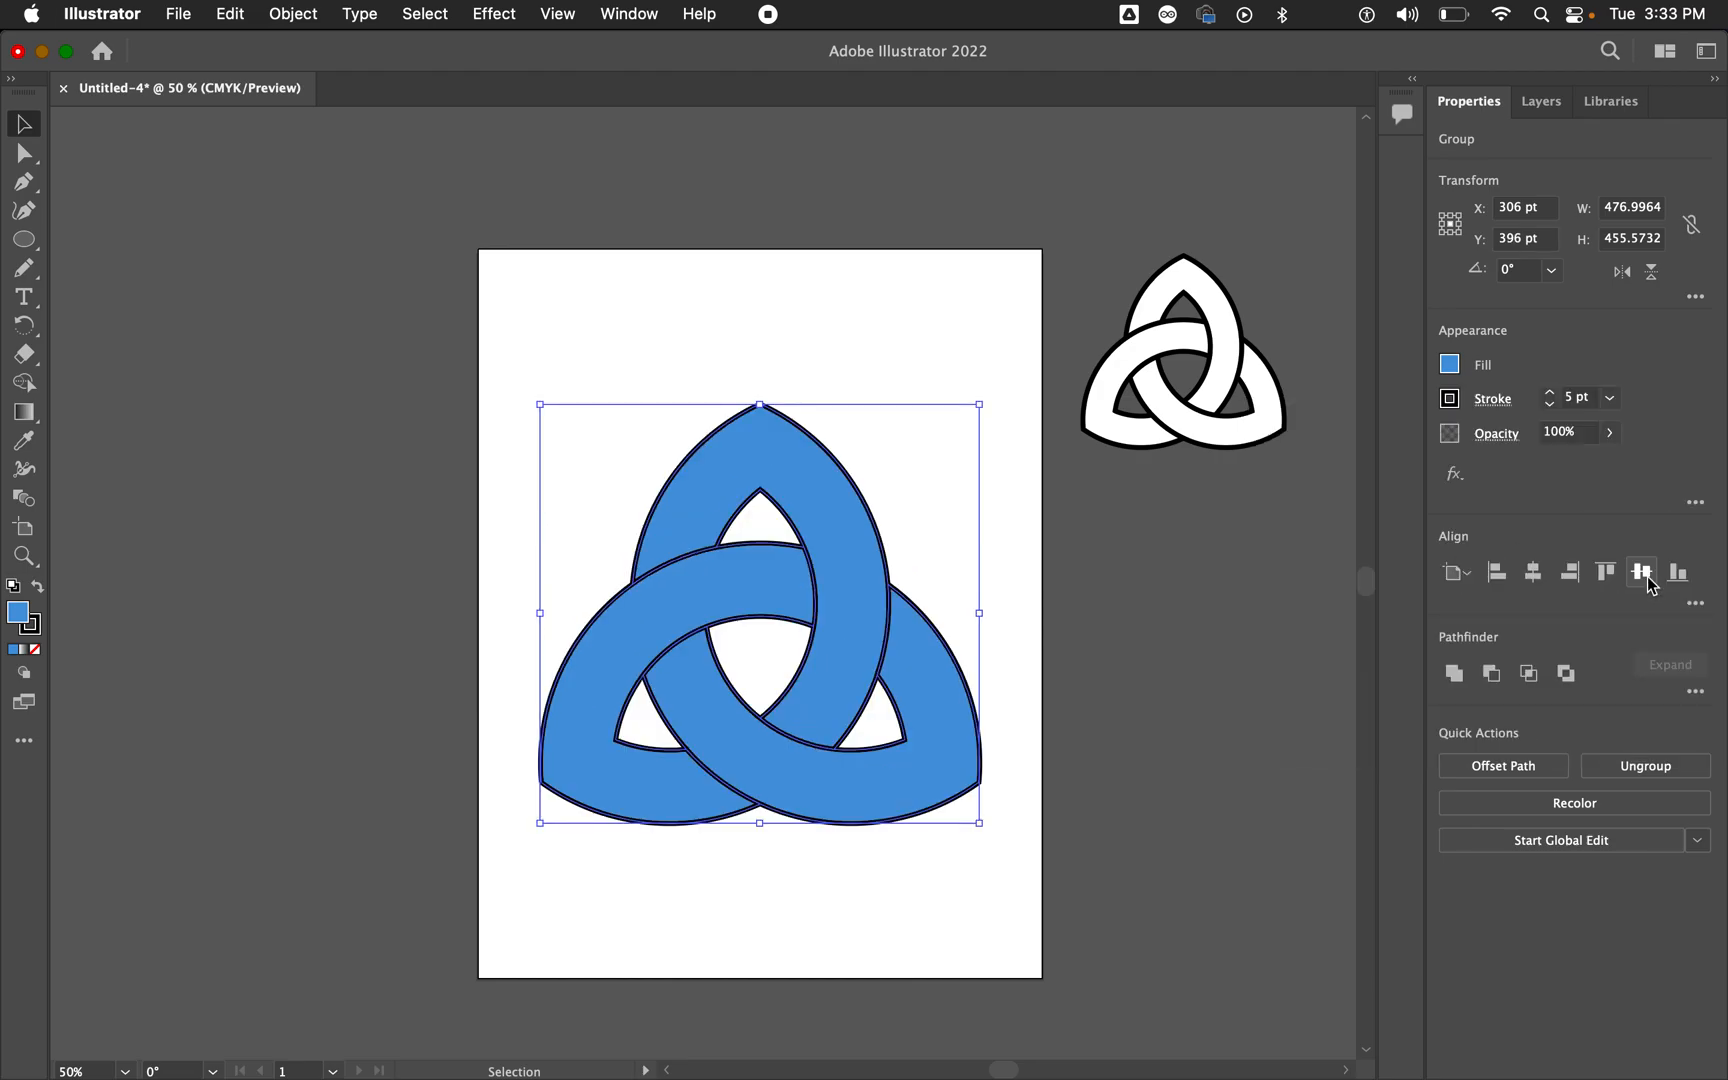
pyautogui.click(1066, 608)
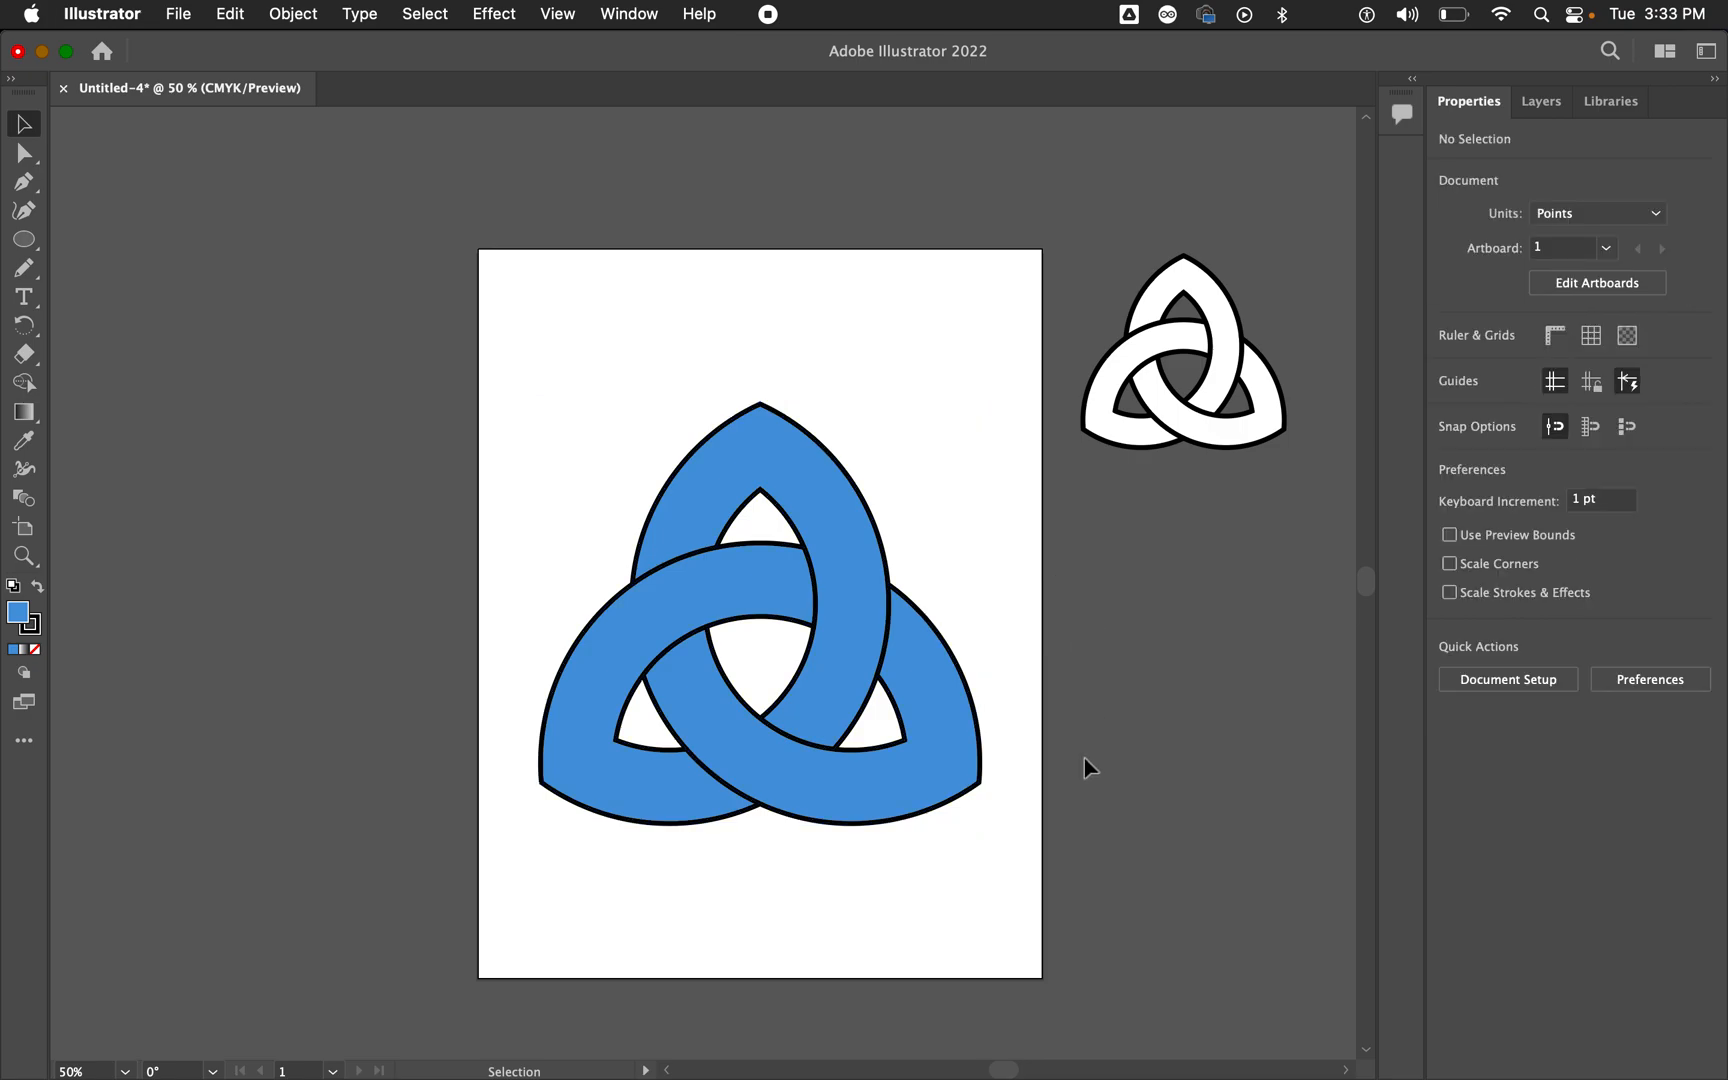